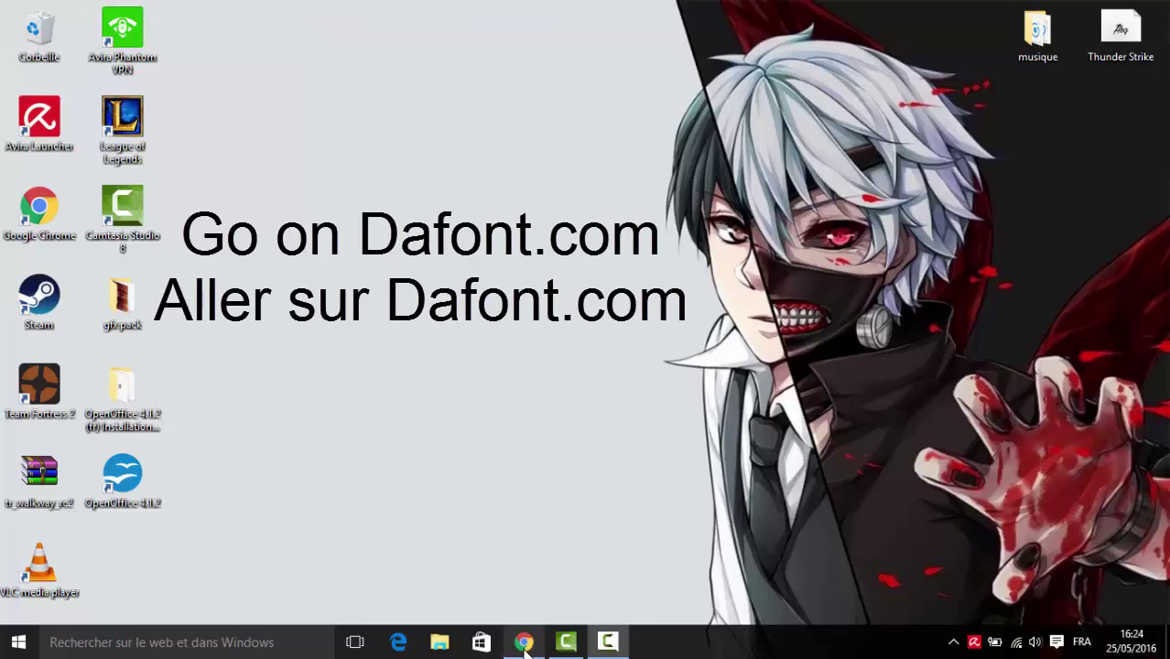
Step: Restore the Chrome window showing dafont's Fantaisie > Destructuré font category
click(524, 643)
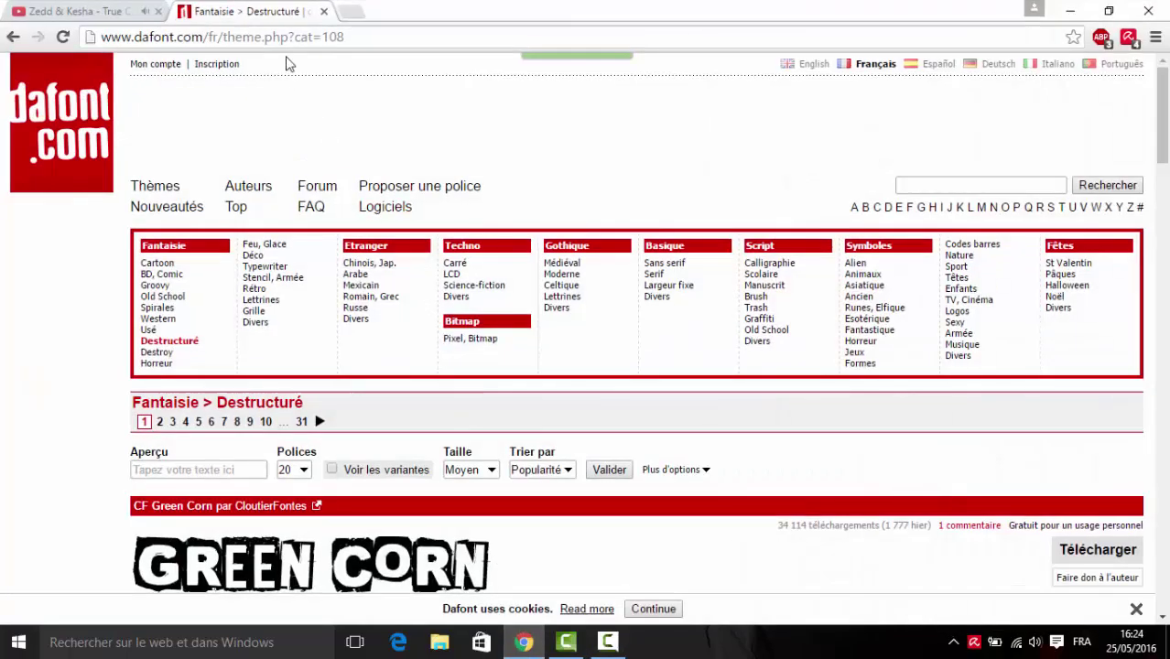
Step: Browse the current page, then open dafont.com in a new tab
scroll(214, 87, down, 4)
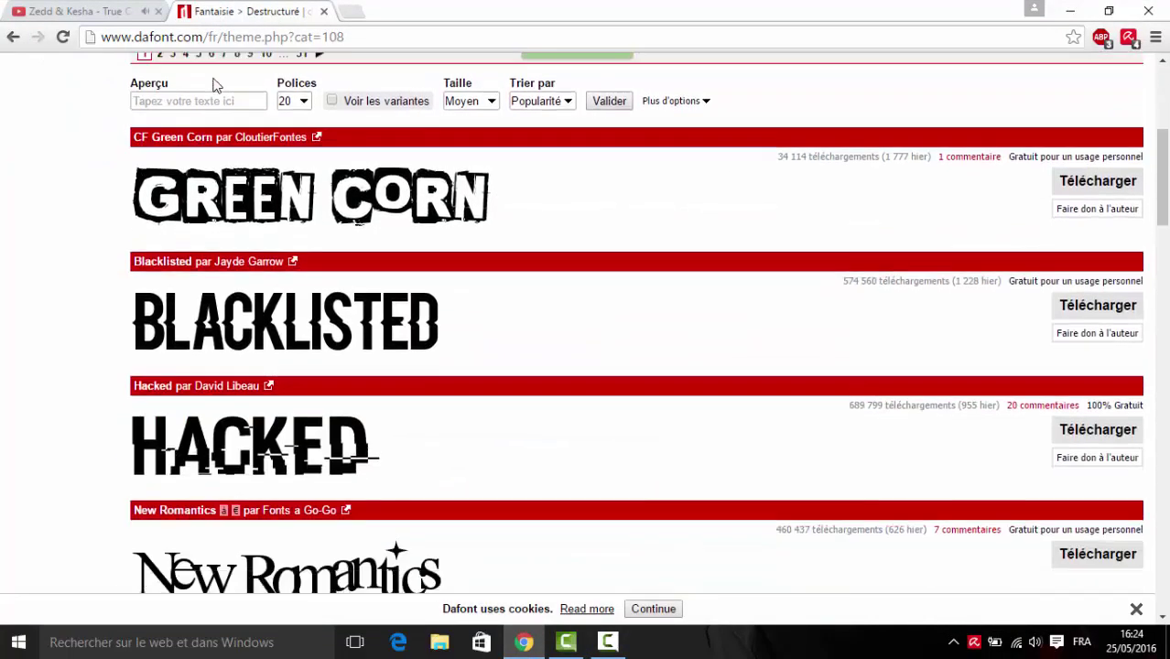
scroll(214, 87, down, 2)
scroll(215, 87, down, 3)
scroll(274, 183, up, 2)
scroll(303, 229, up, 5)
scroll(311, 243, up, 2)
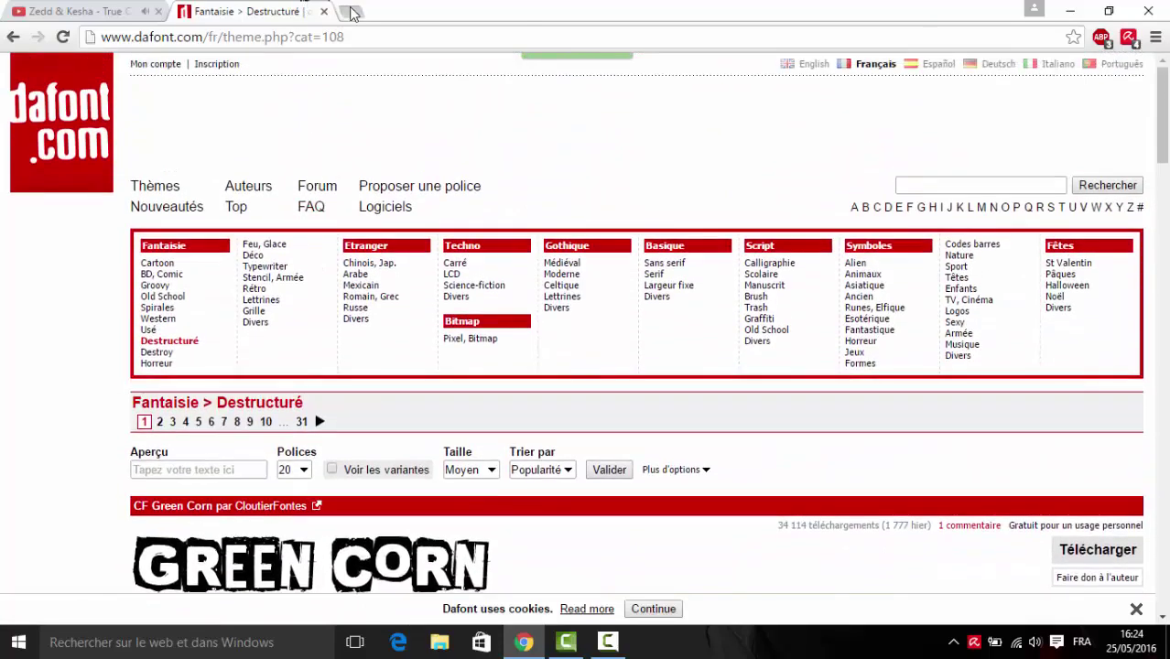
click(353, 13)
text(dafont.com)
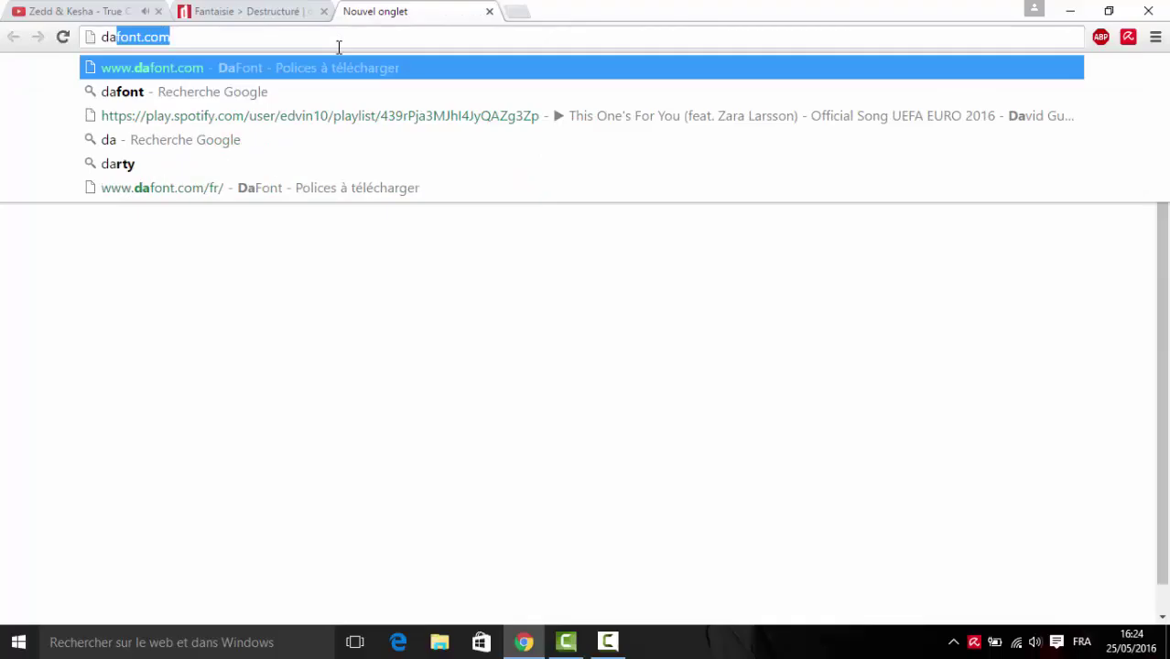
key(Right)
key(Return)
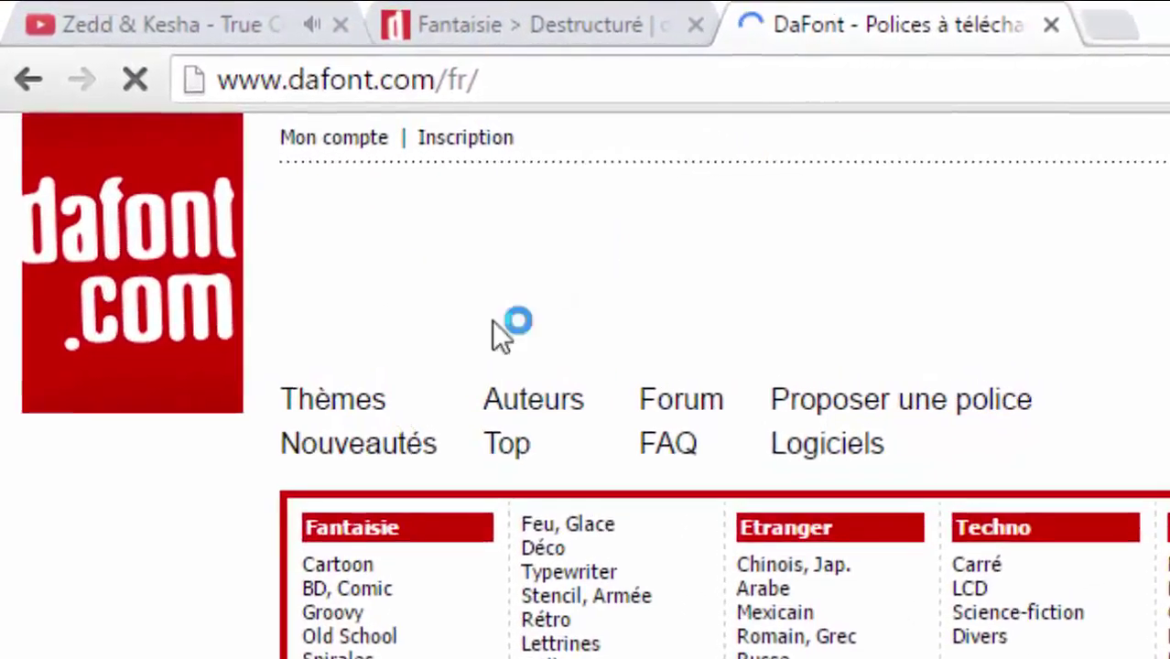
Step: Open the Destructuré category and download the Hacked font as hacked.zip
scroll(421, 431, down, 3)
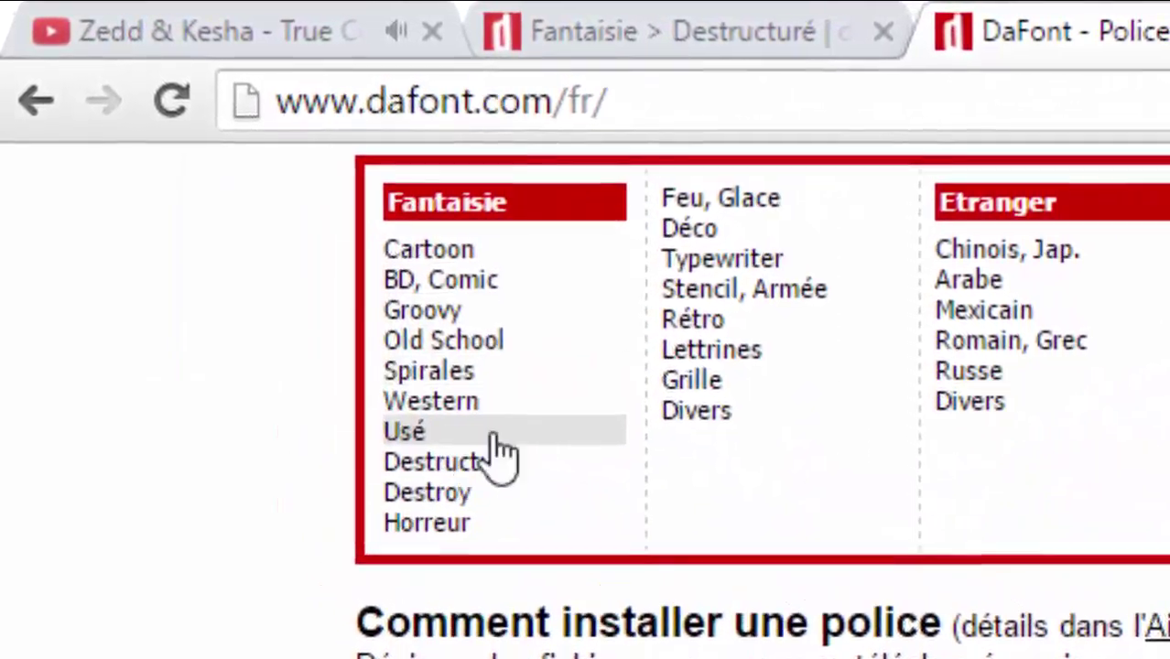
click(499, 522)
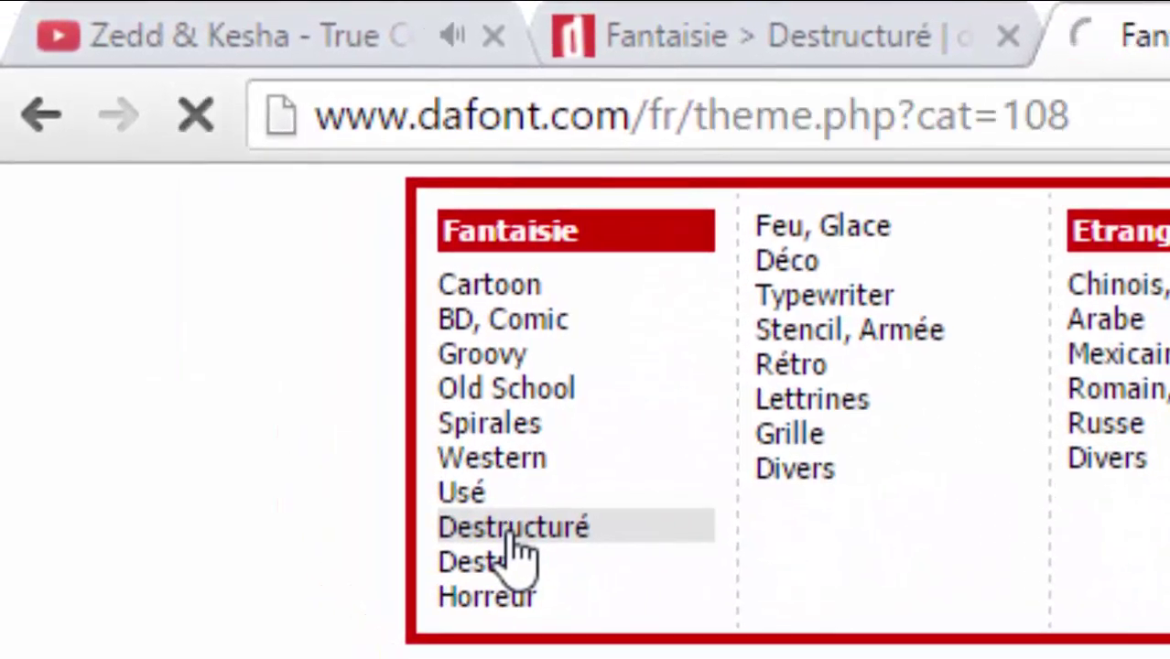
scroll(498, 441, down, 1)
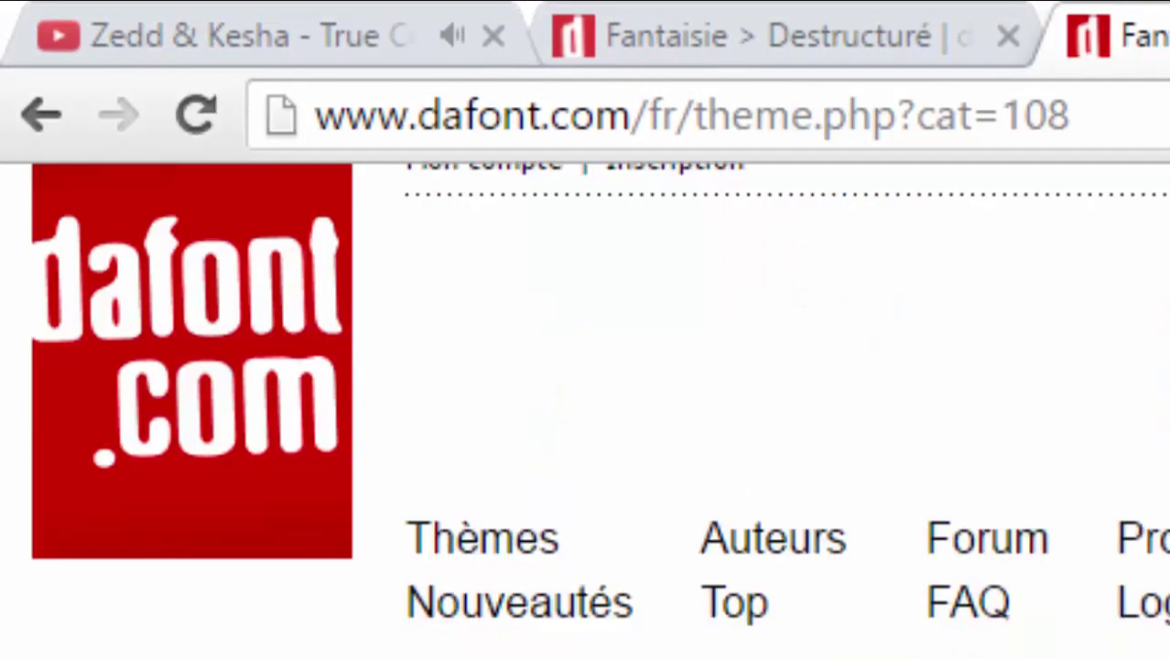
scroll(497, 441, down, 5)
scroll(497, 442, down, 3)
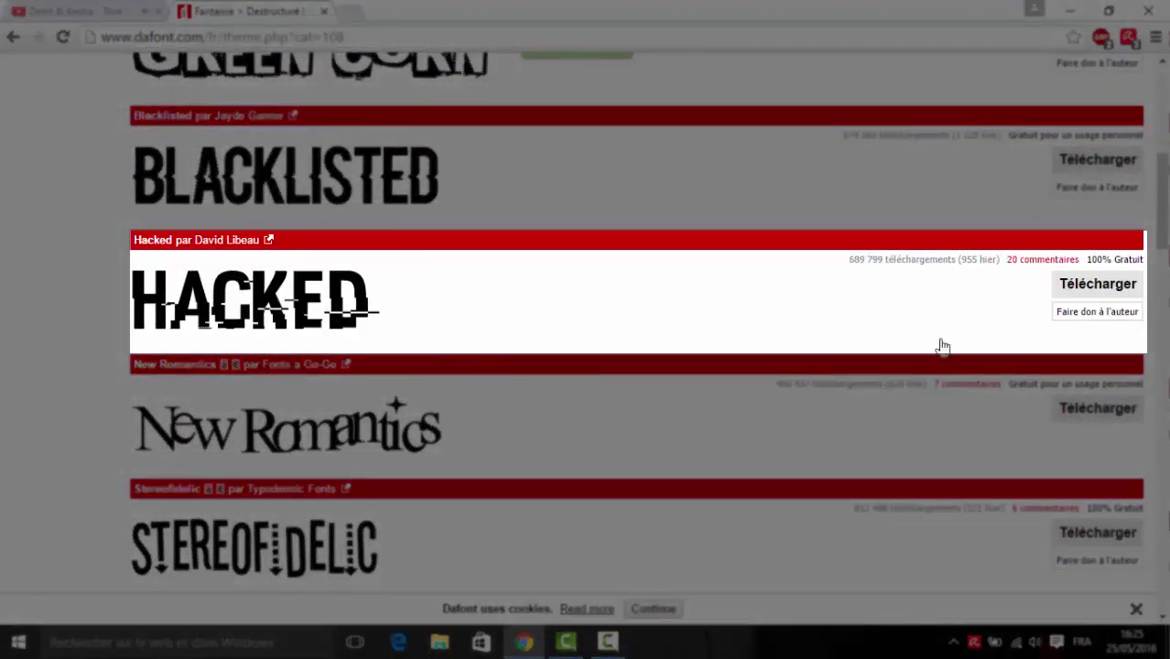
click(1077, 287)
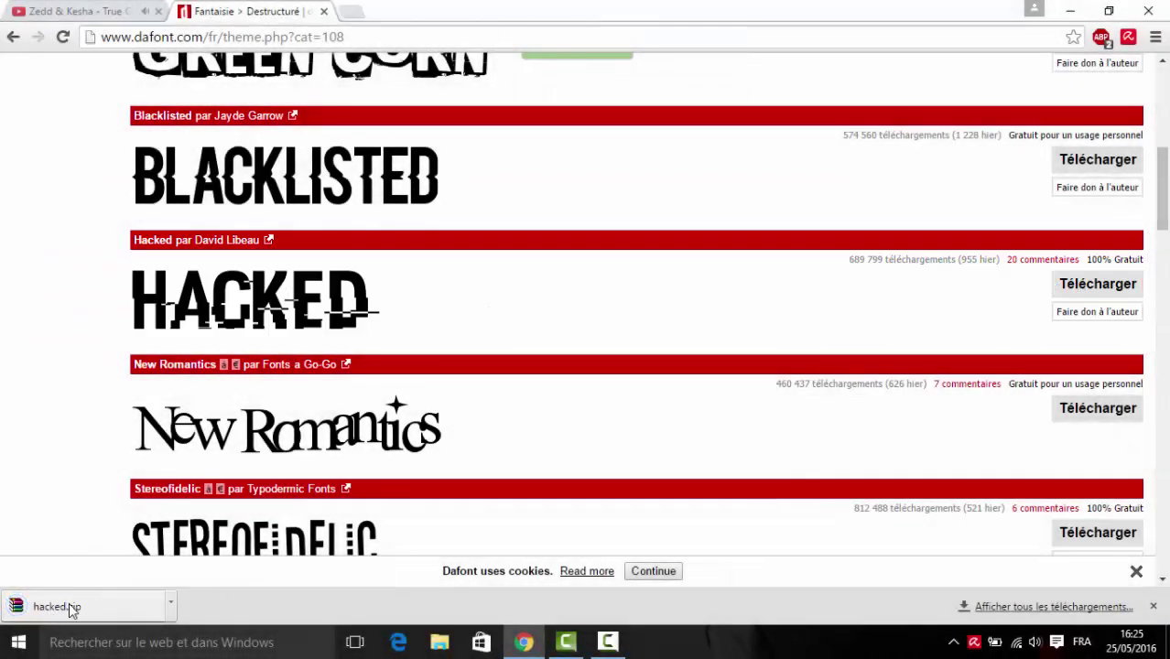
Step: Extract HACKED.ttf from hacked.zip to the Desktop with WinRAR, then close the dafont tab
click(69, 604)
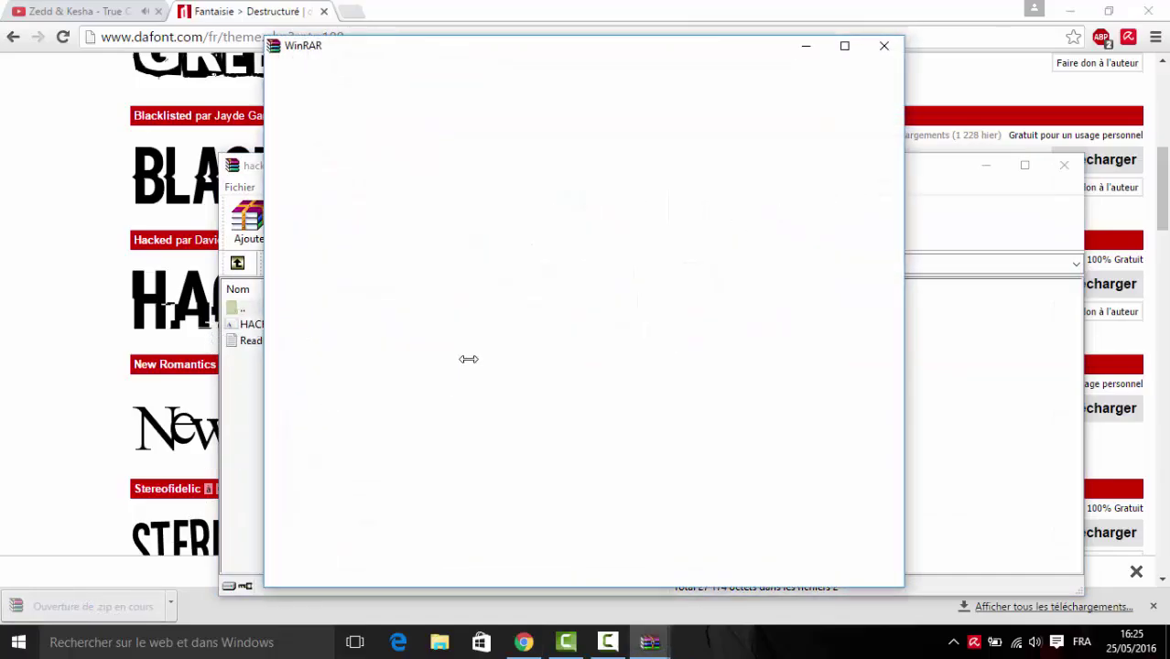
click(886, 48)
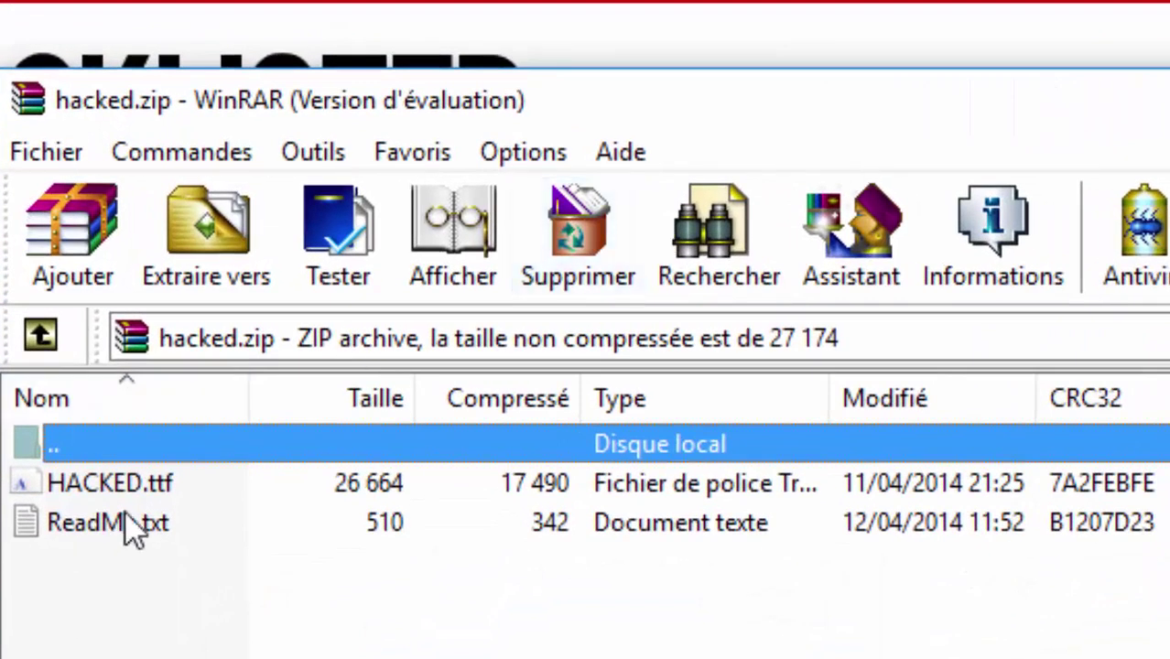
click(104, 483)
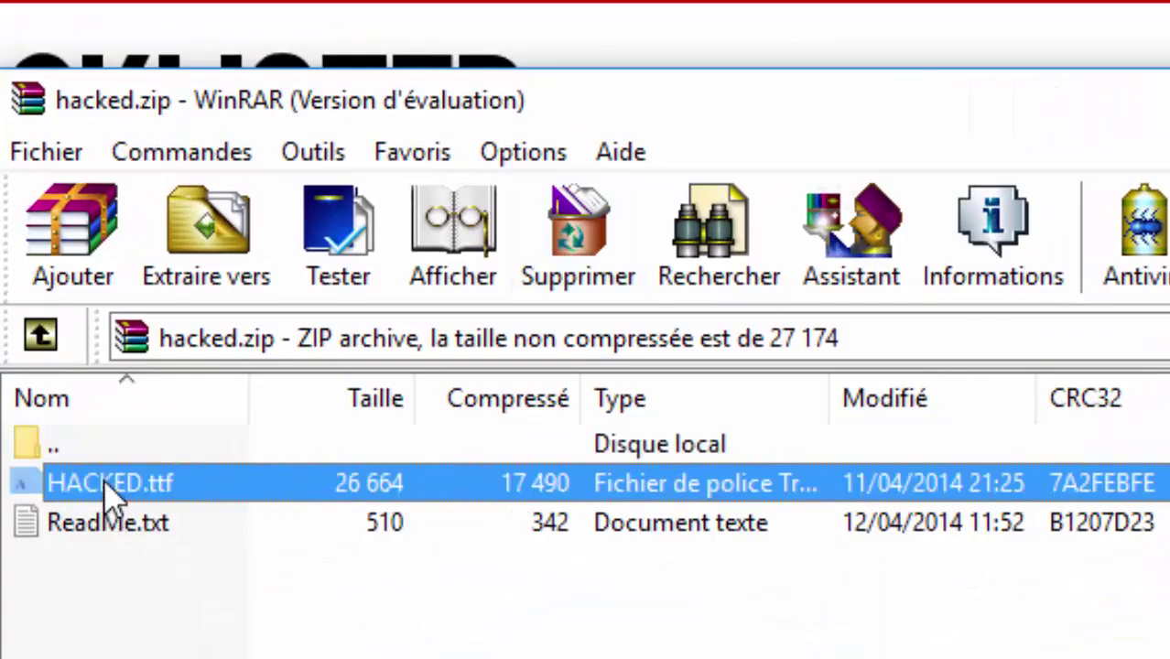
click(229, 275)
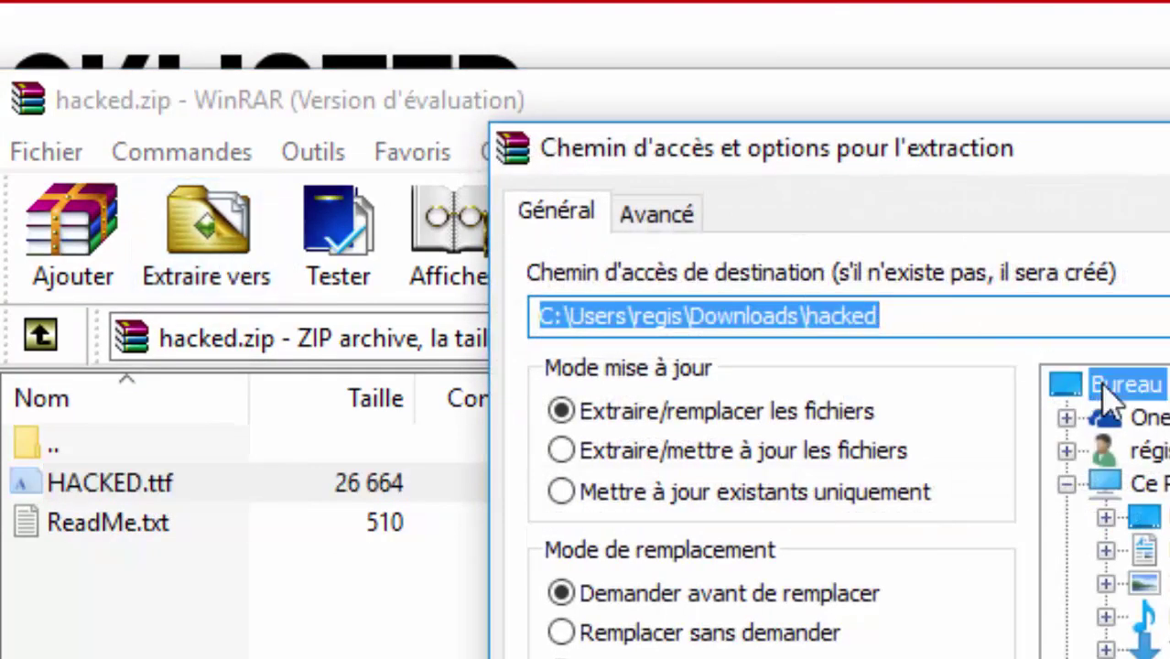
click(1108, 394)
click(685, 574)
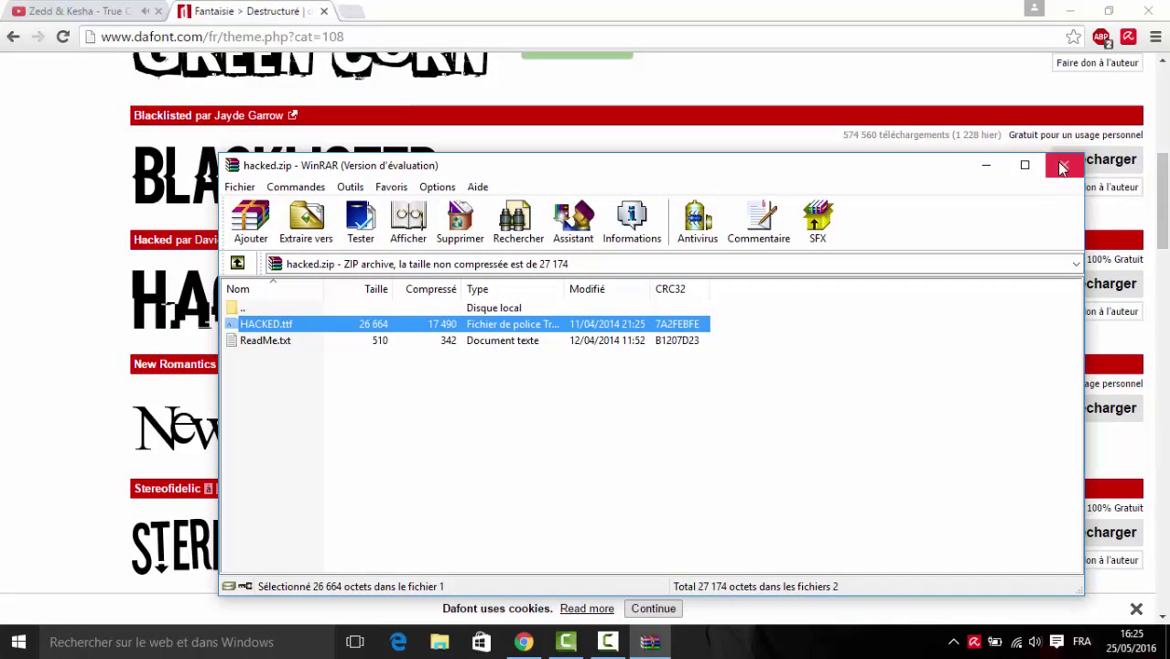
click(332, 13)
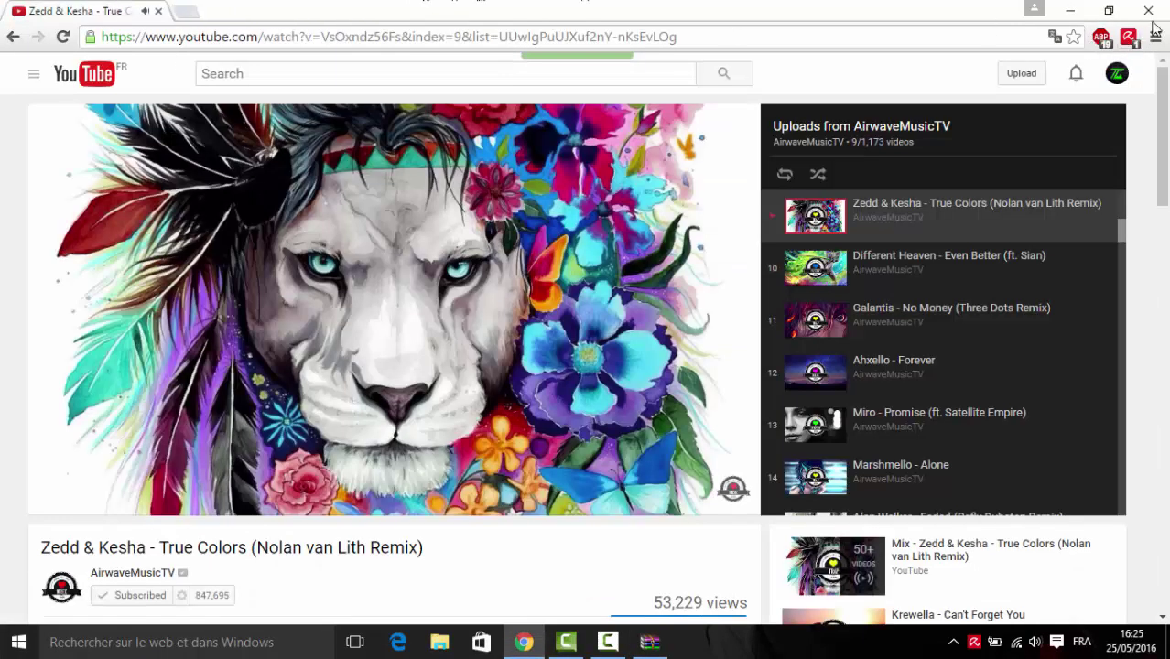
Step: Minimise Chrome, close WinRAR and drag the HACKED font file to mid-desktop
click(1070, 10)
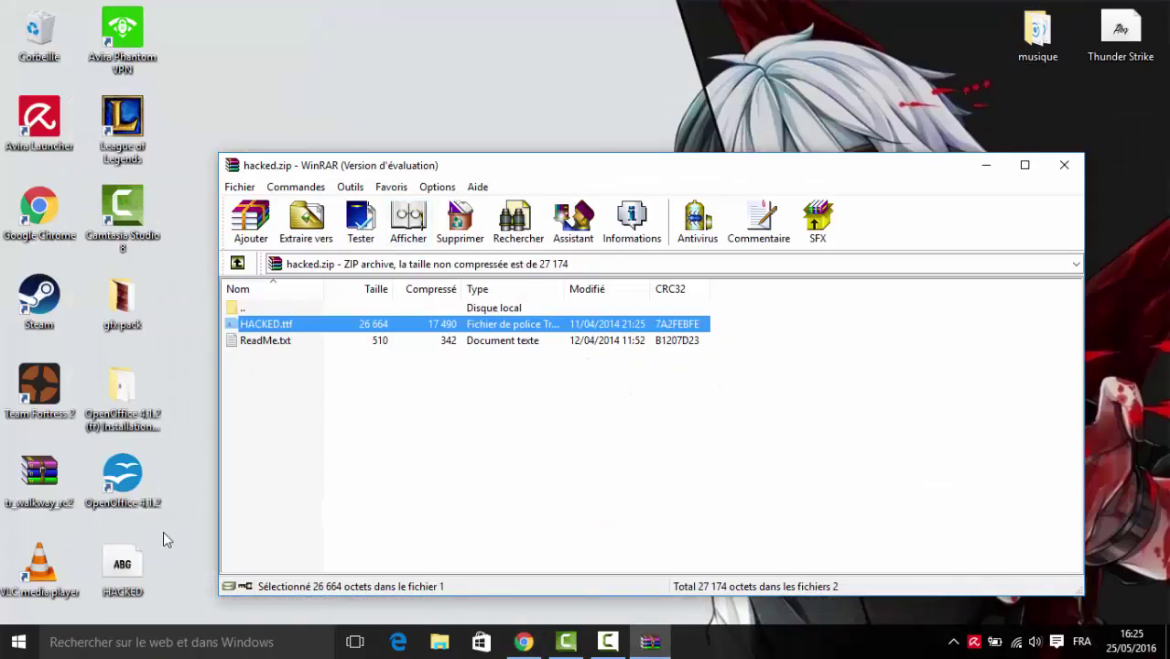
click(1064, 164)
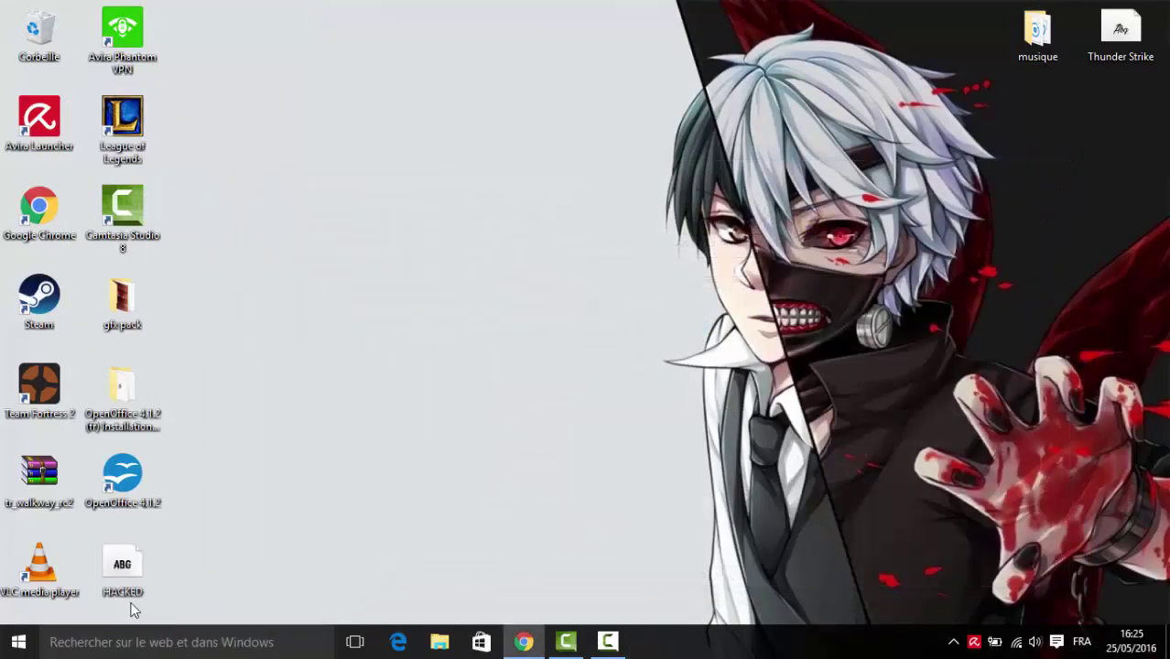
drag(124, 577, 540, 302)
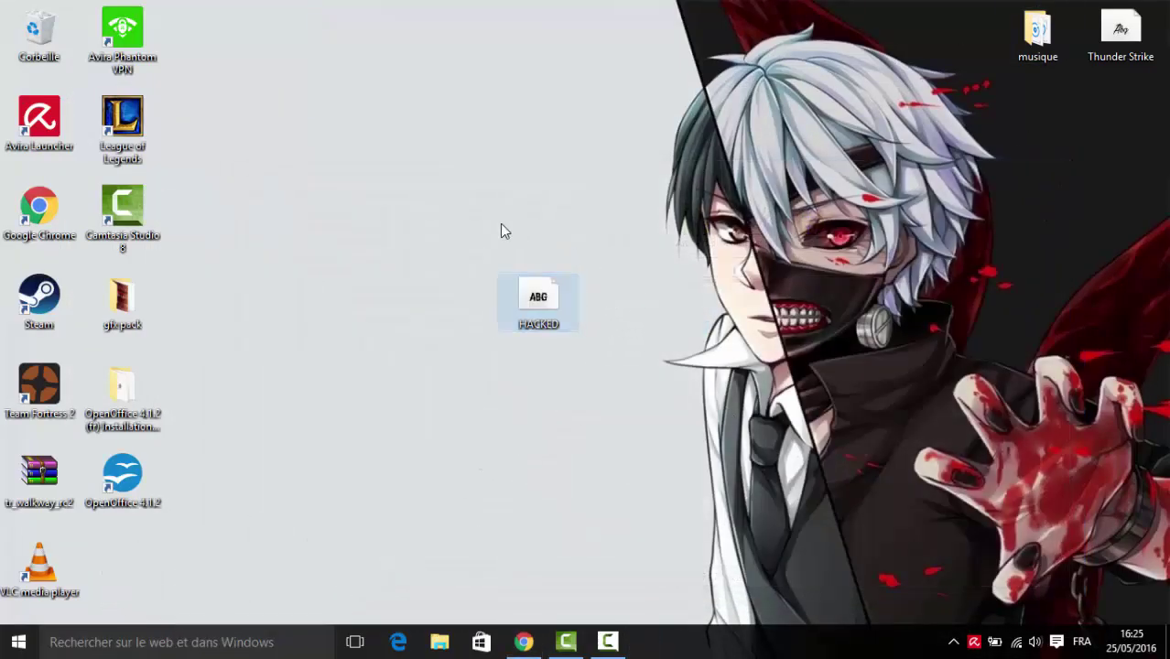
mouse_move(480, 230)
mouse_down()
mouse_move(645, 368)
mouse_move(595, 345)
mouse_up()
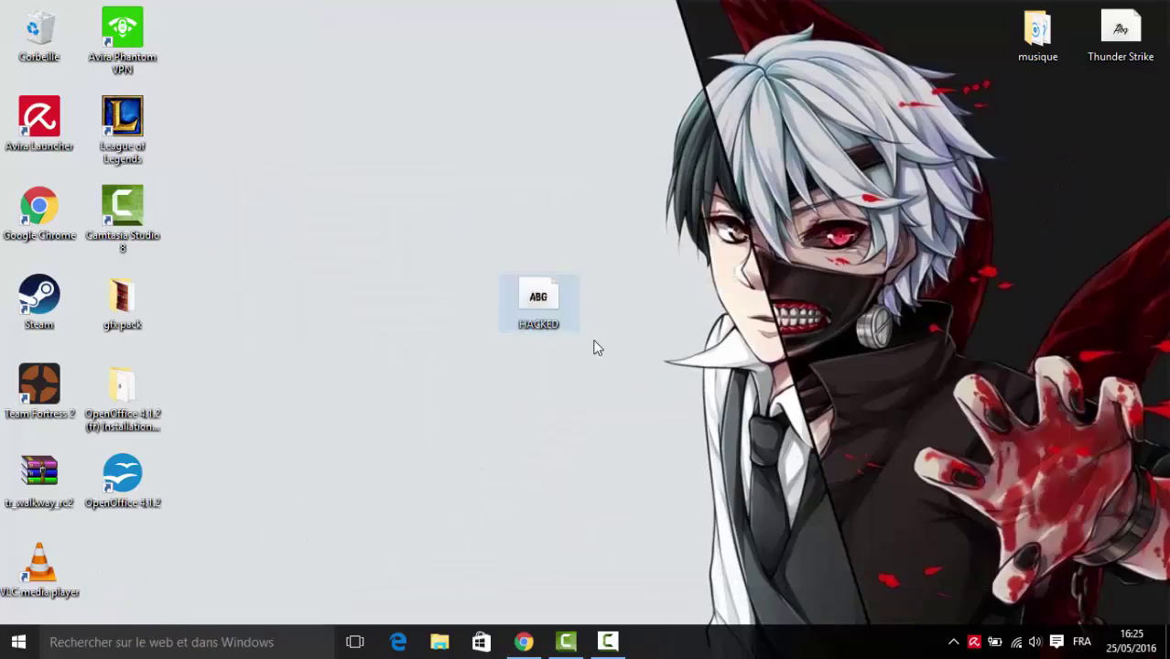
Step: Install the HACKED font and move its file top-right below Thunder Strike
right_click(543, 317)
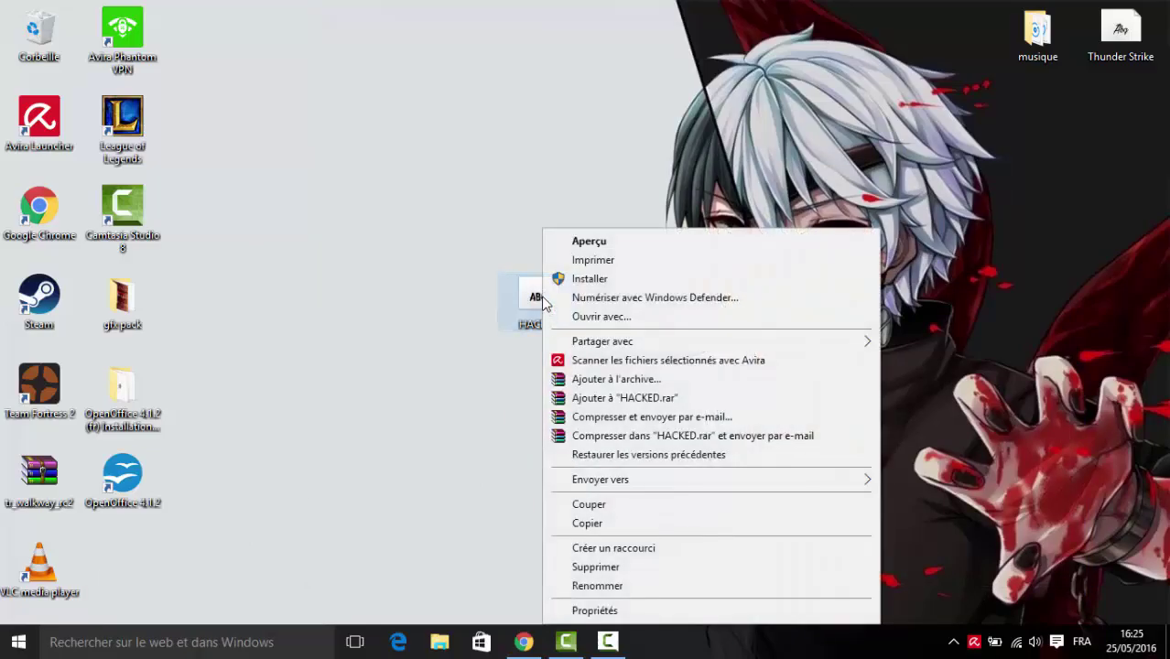
click(574, 285)
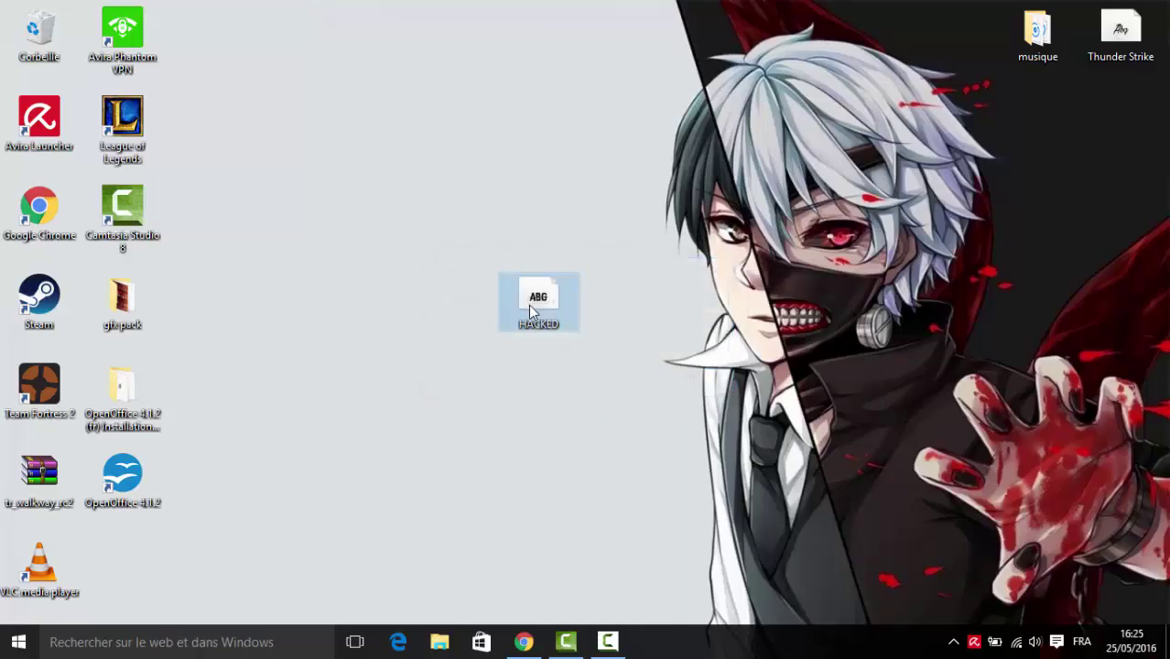
drag(531, 309, 1118, 124)
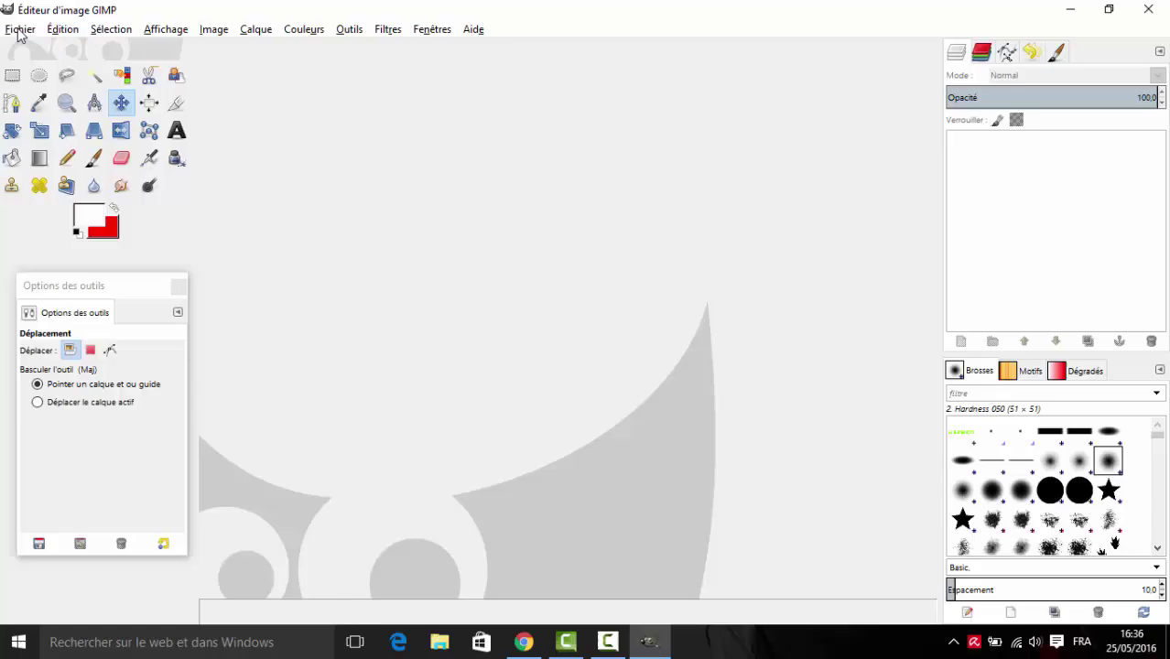
Step: Create a new 640×400 px image filled with the background colour (Couleur d'arrière-plan)
click(18, 30)
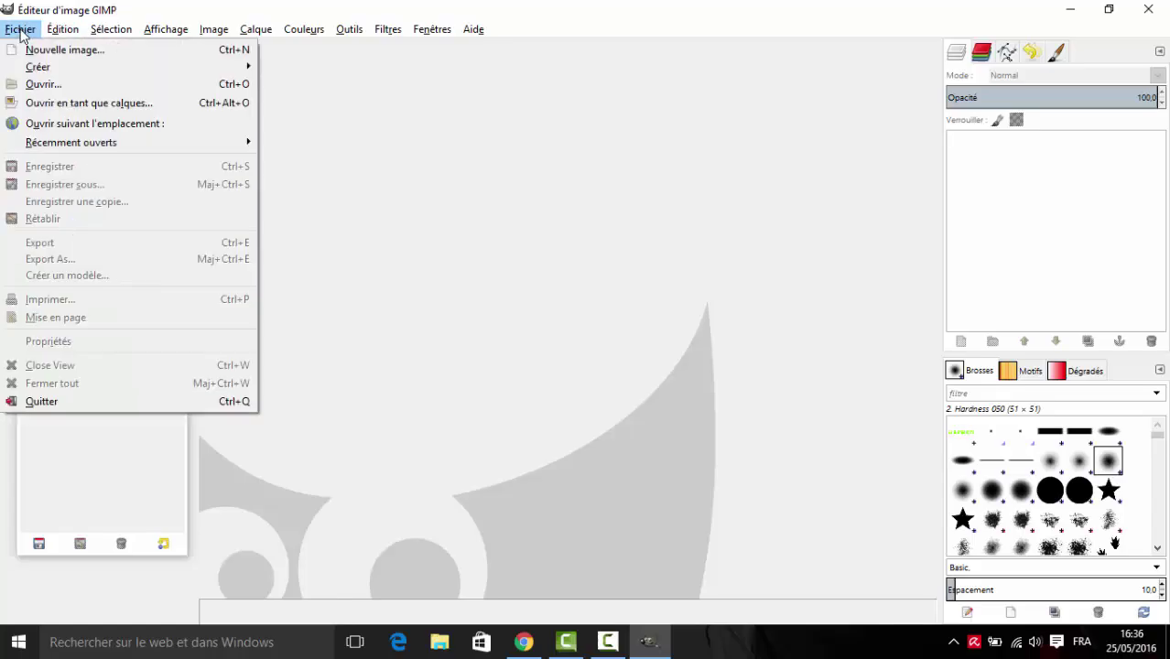
click(33, 53)
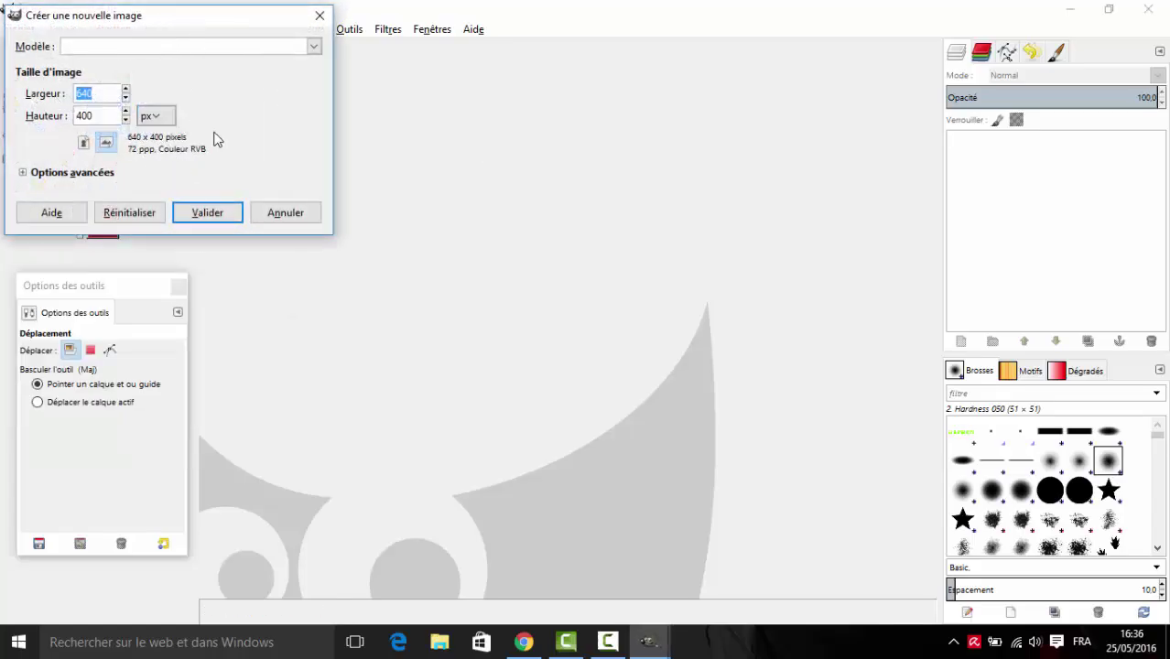
click(315, 47)
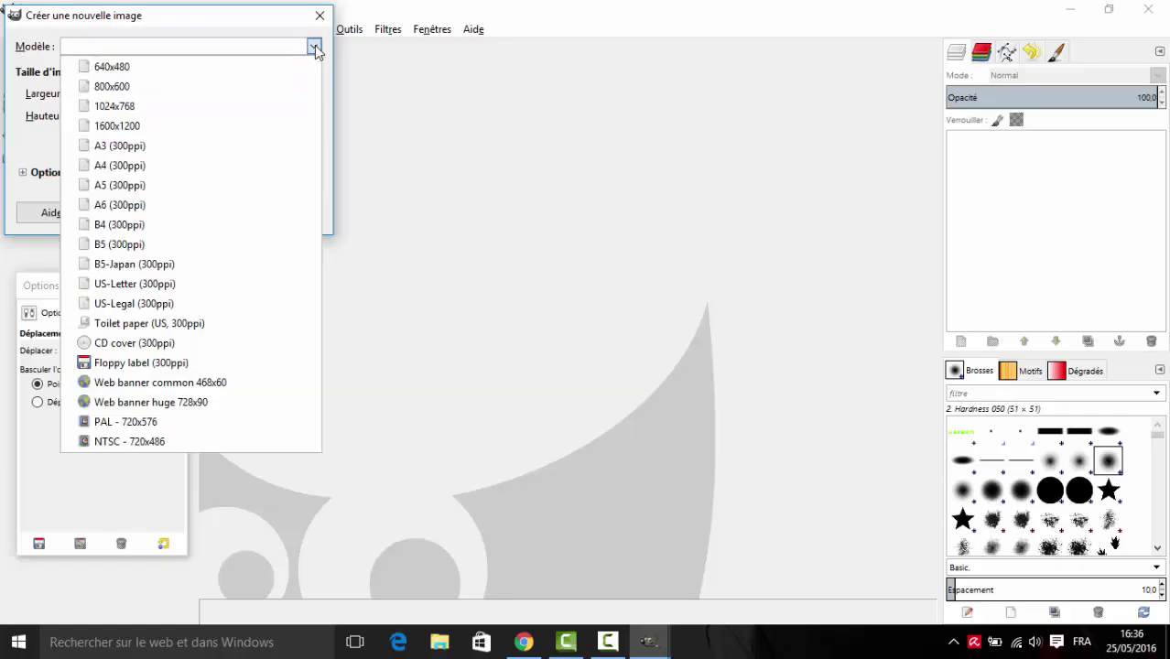
click(314, 46)
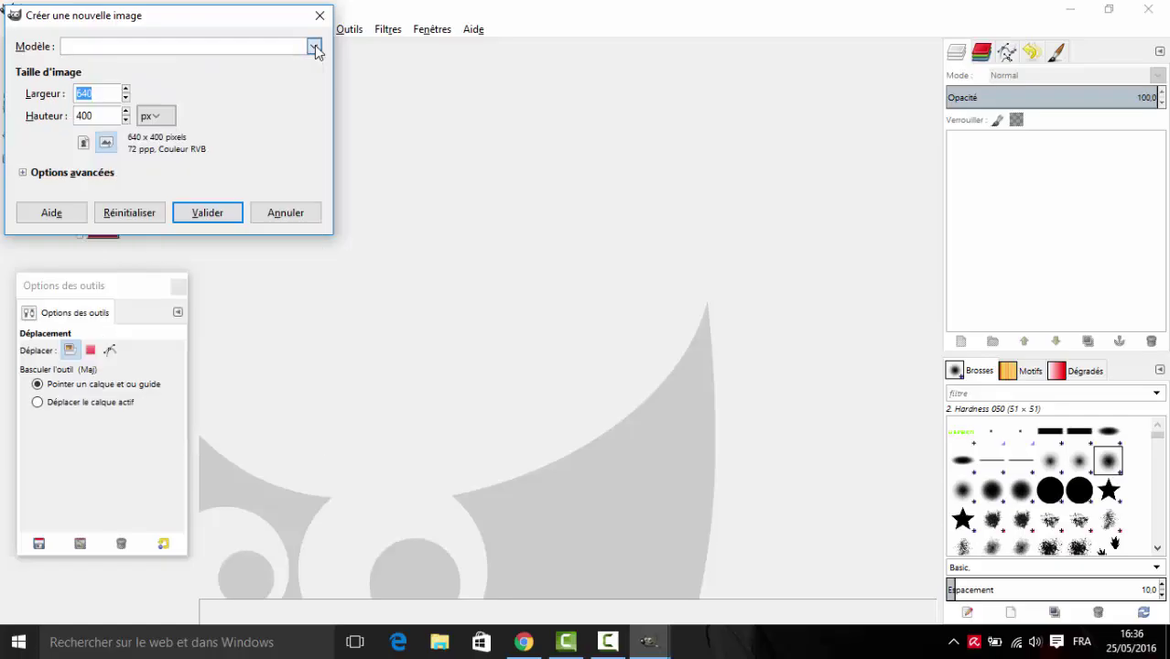
click(31, 176)
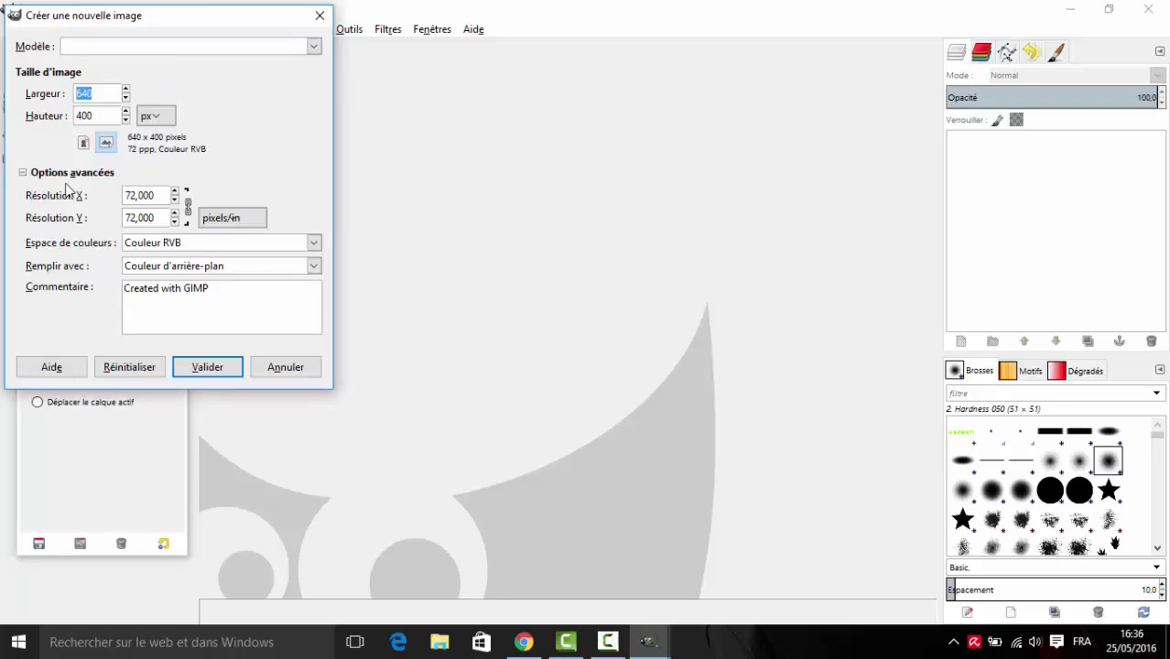
click(314, 267)
click(260, 265)
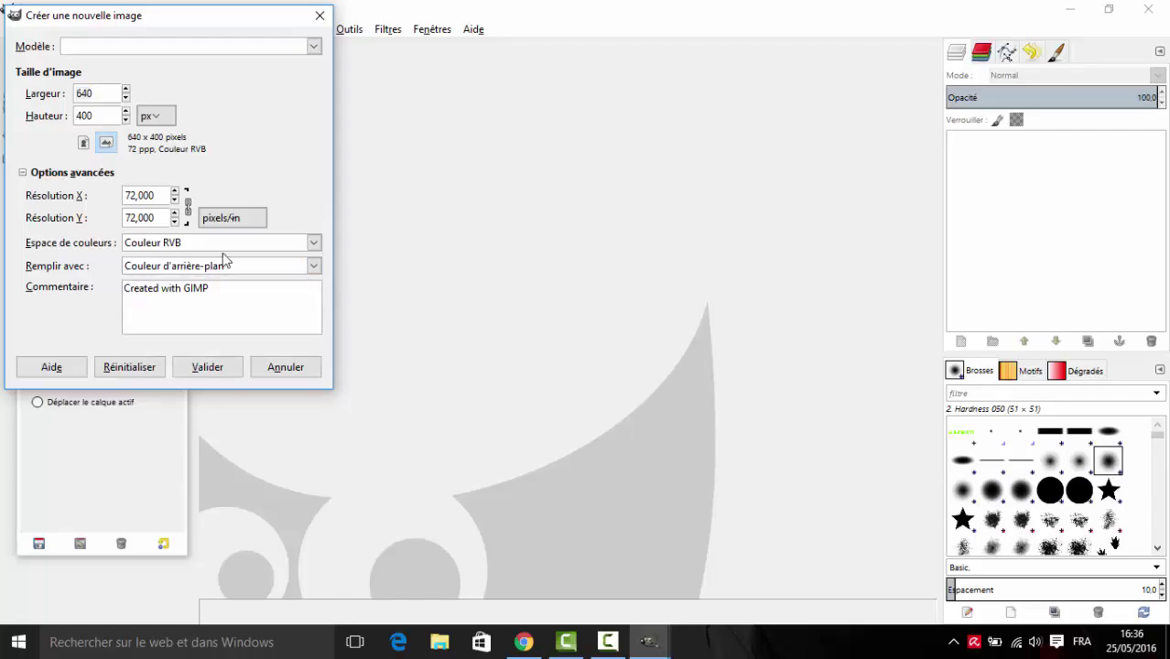
click(213, 370)
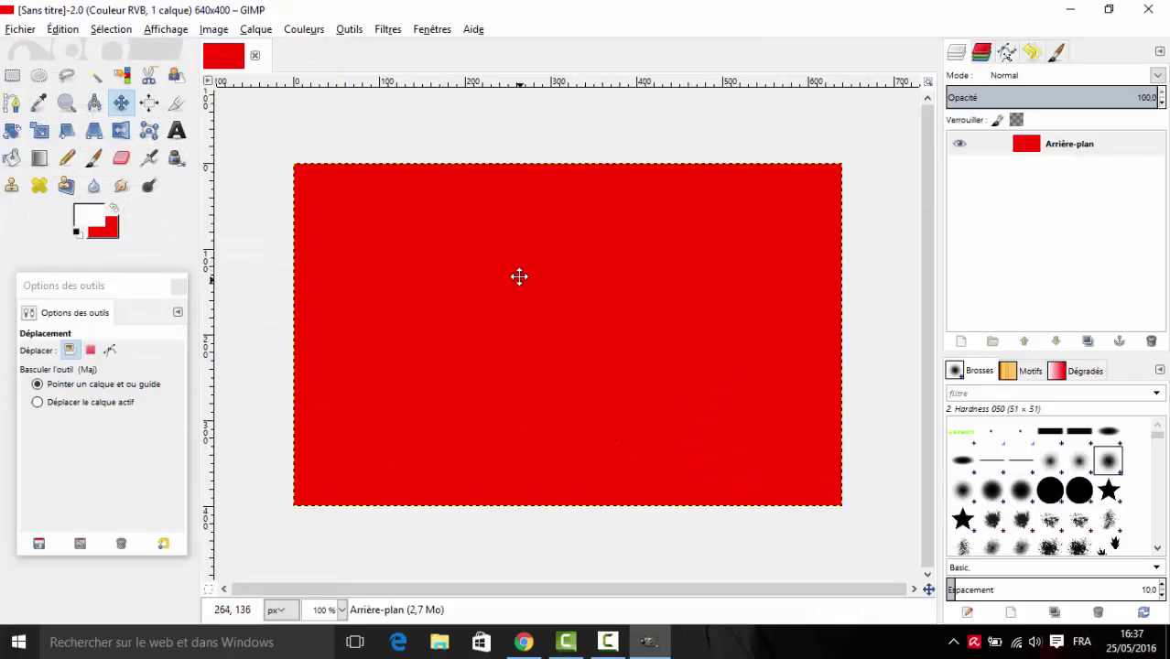
Step: Set the foreground colour to grey 9a9595 and bucket-fill the red canvas with it
click(112, 209)
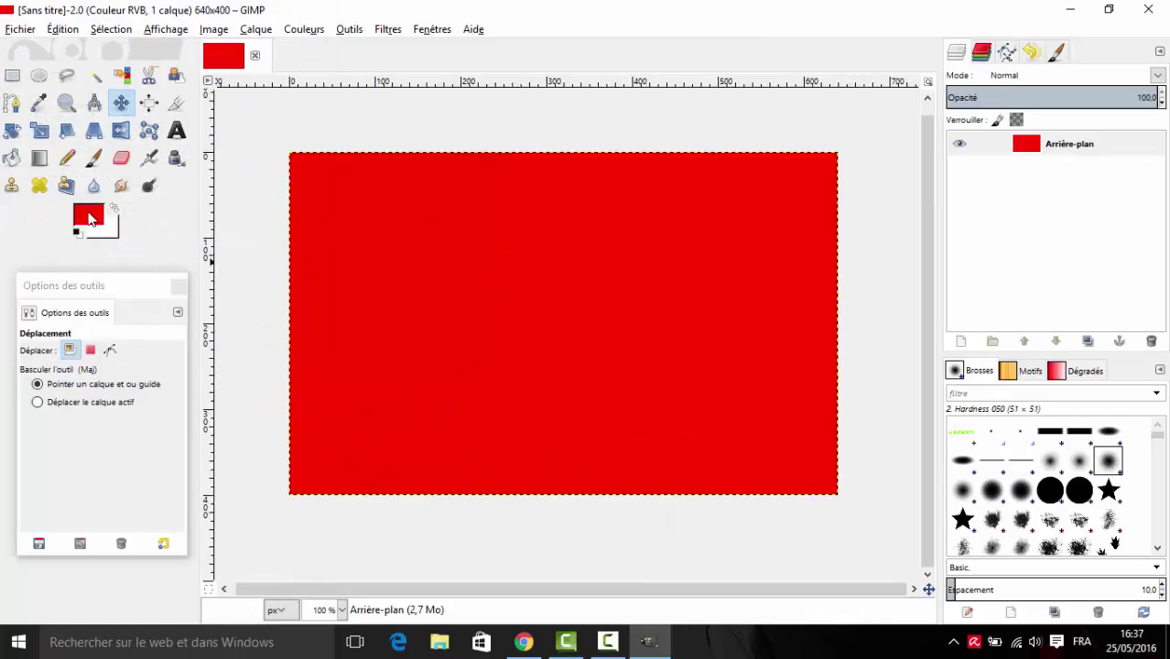
mouse_move(55, 211)
mouse_down()
mouse_move(99, 275)
mouse_move(99, 310)
mouse_up()
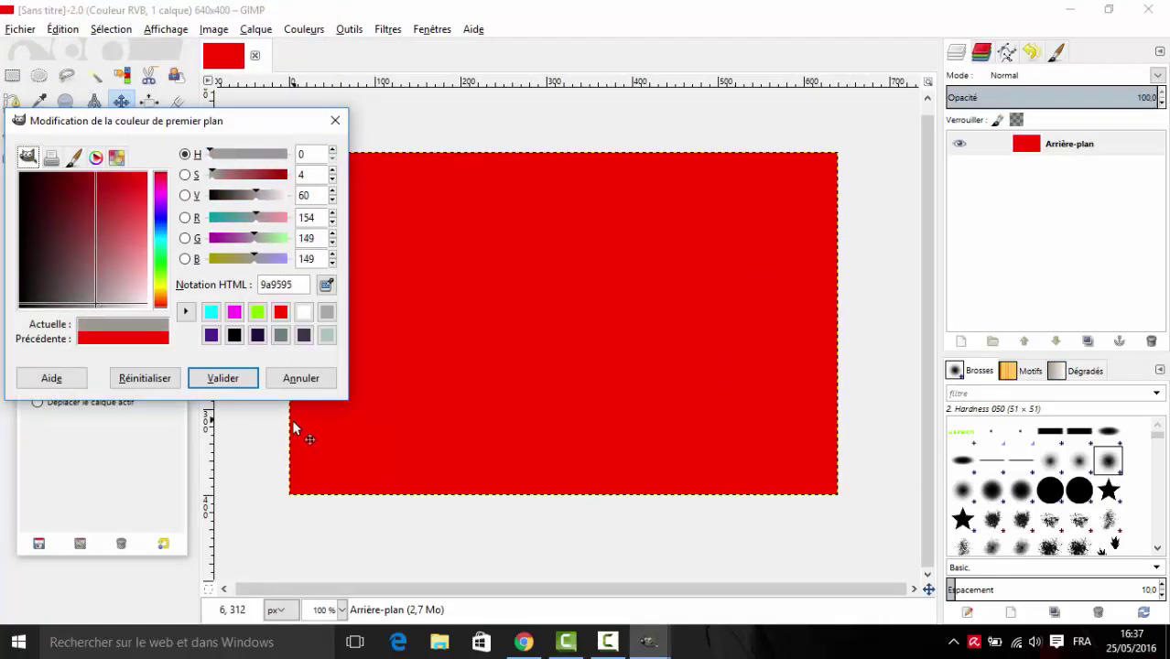
click(225, 381)
click(12, 158)
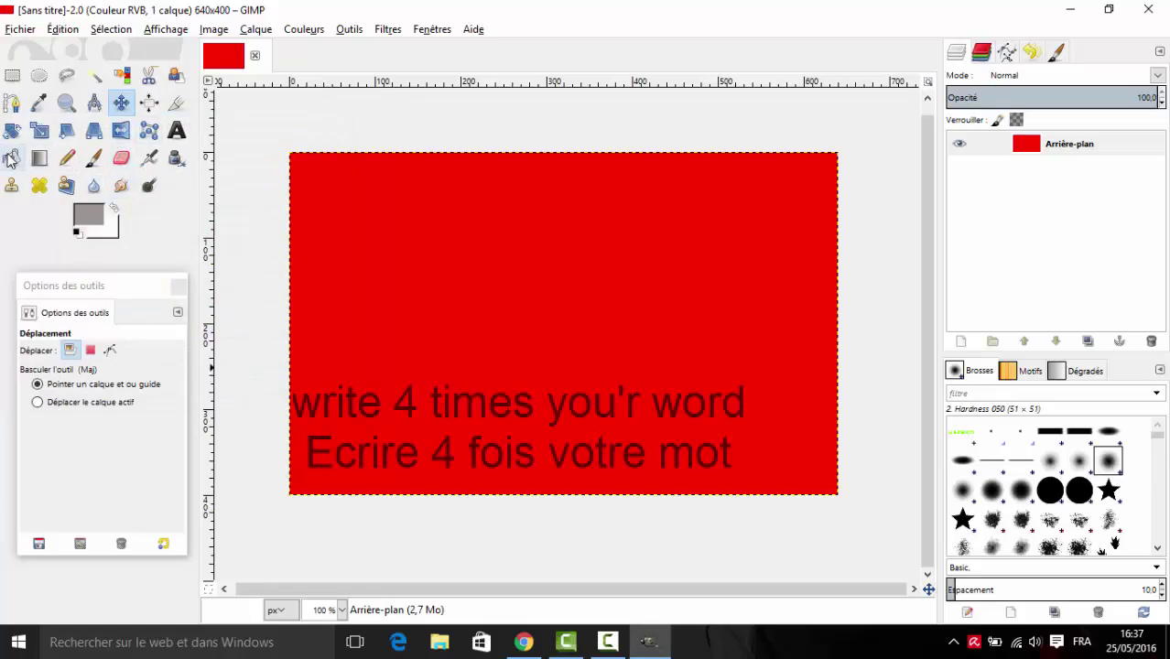
click(508, 307)
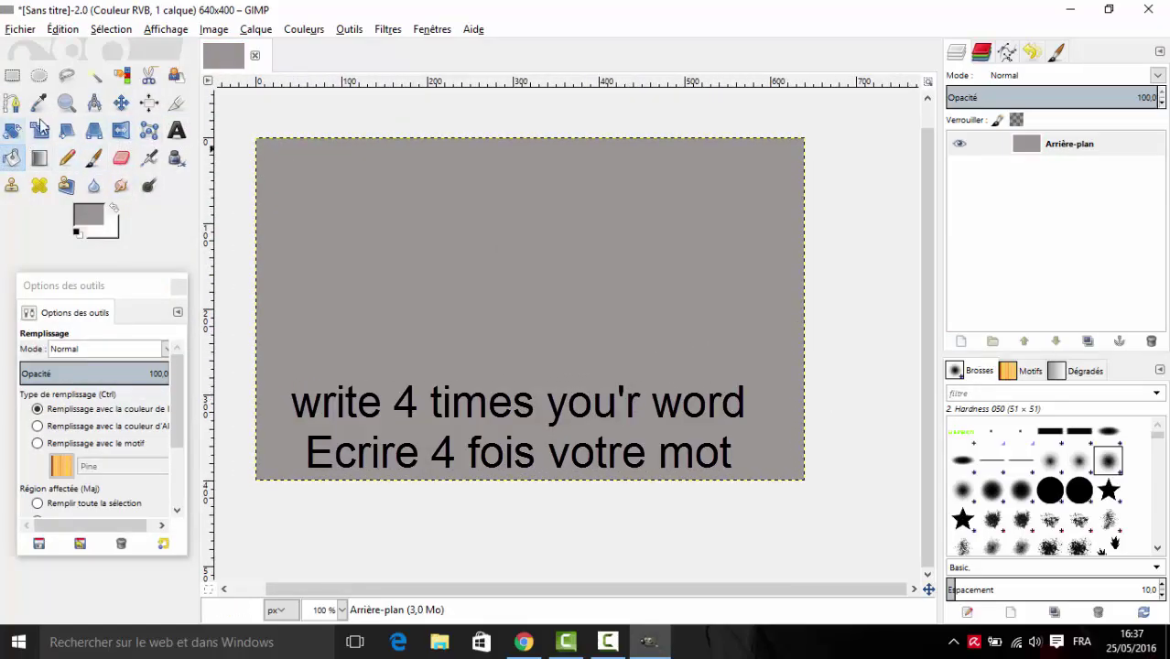
click(179, 130)
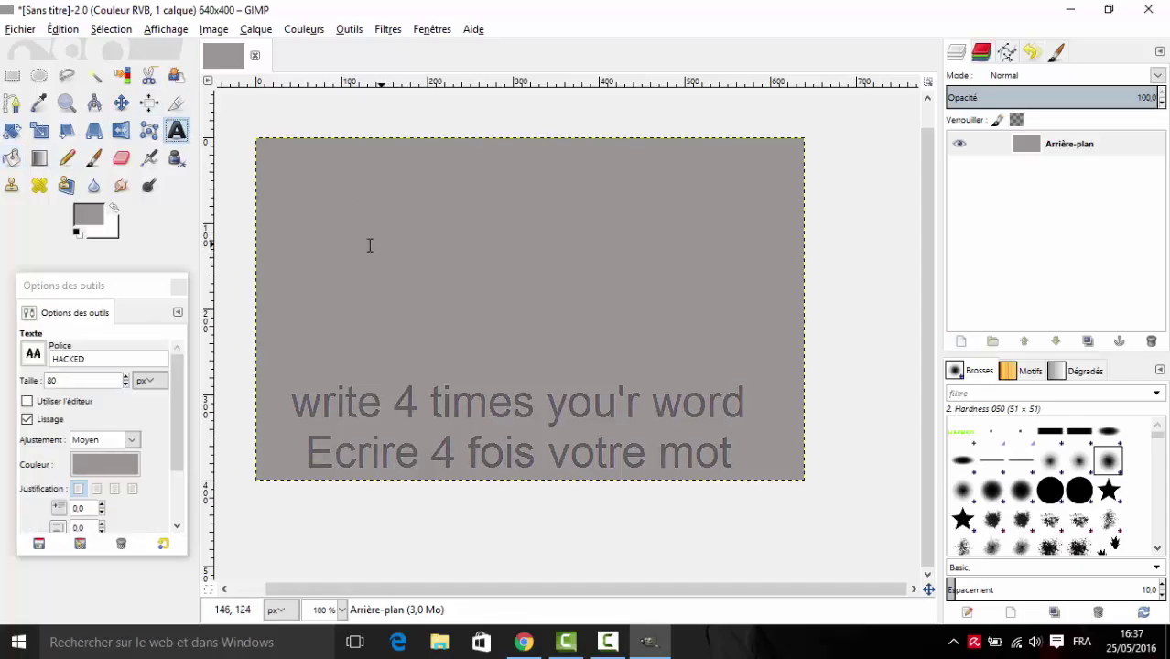
Step: Add white HACKED text and move it to the canvas top-left corner
mouse_move(377, 261)
mouse_down()
mouse_move(600, 340)
mouse_move(699, 389)
mouse_up()
click(613, 238)
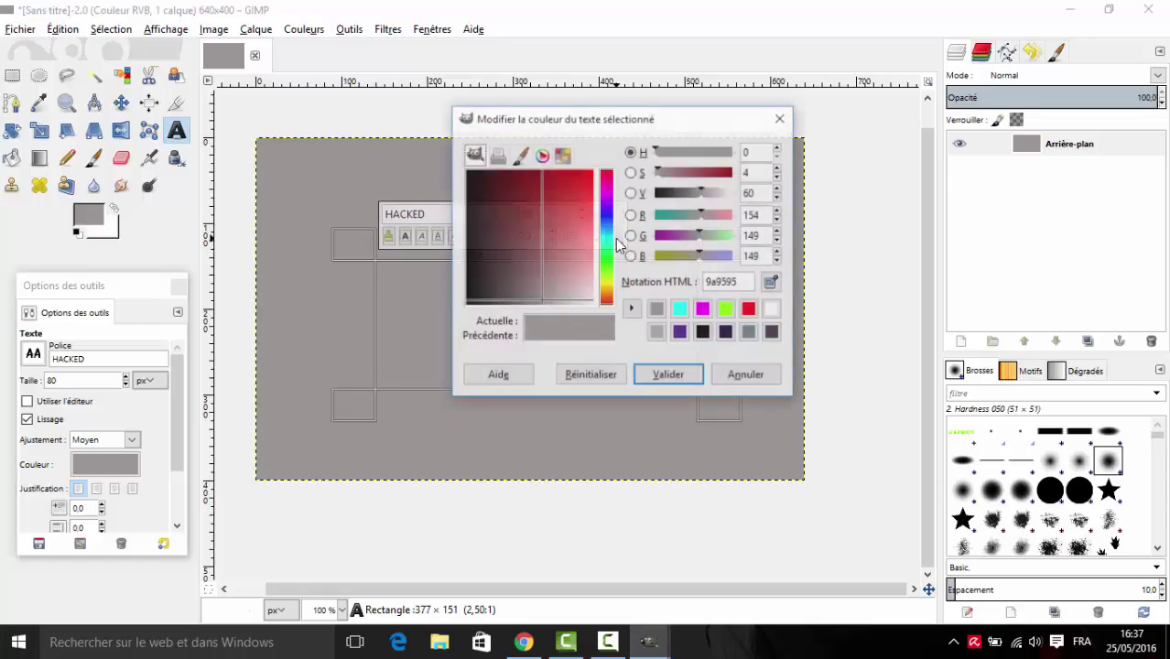
drag(535, 249, 611, 317)
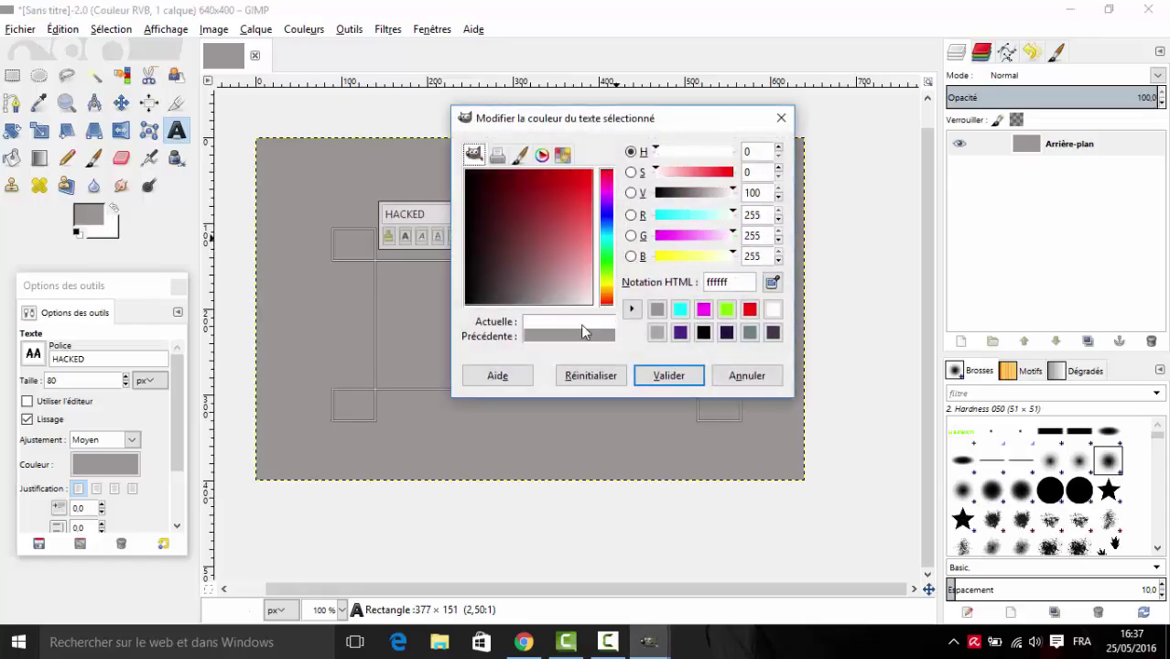
click(669, 375)
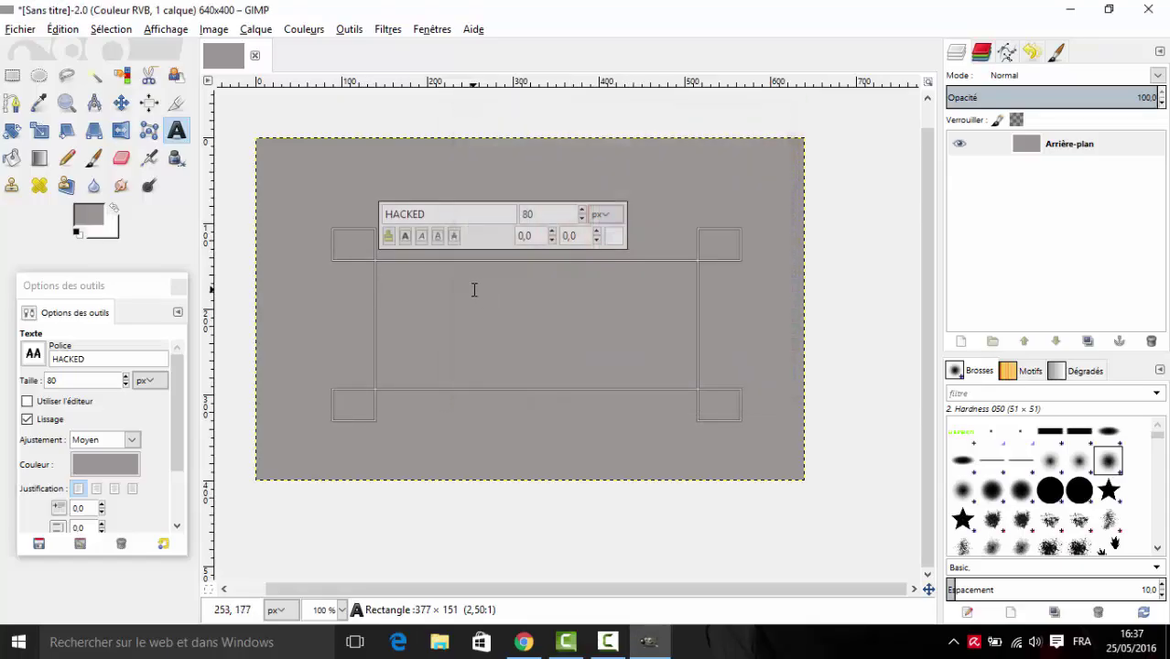
text(HACK)
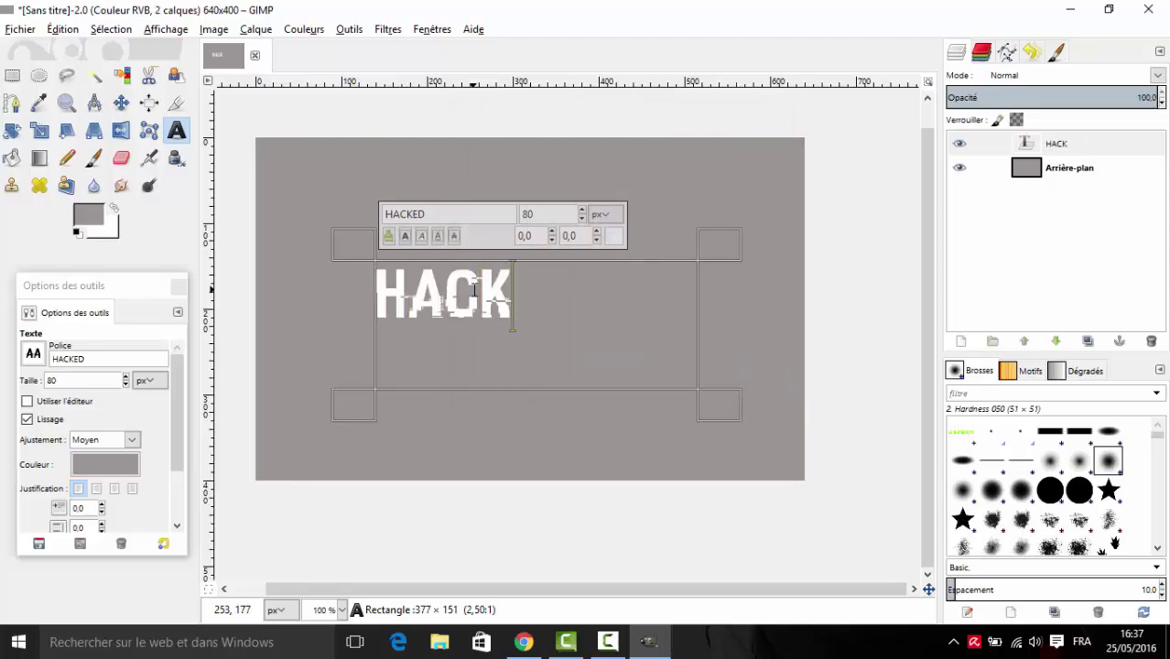
text(ED)
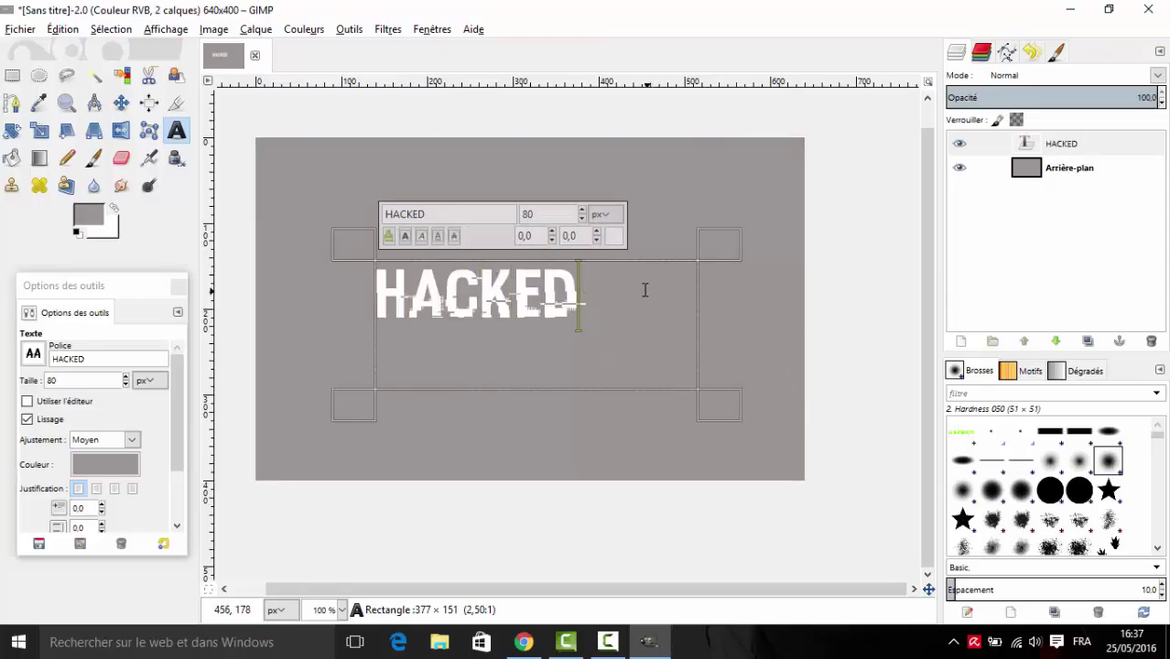
click(66, 102)
click(121, 102)
drag(476, 293, 359, 169)
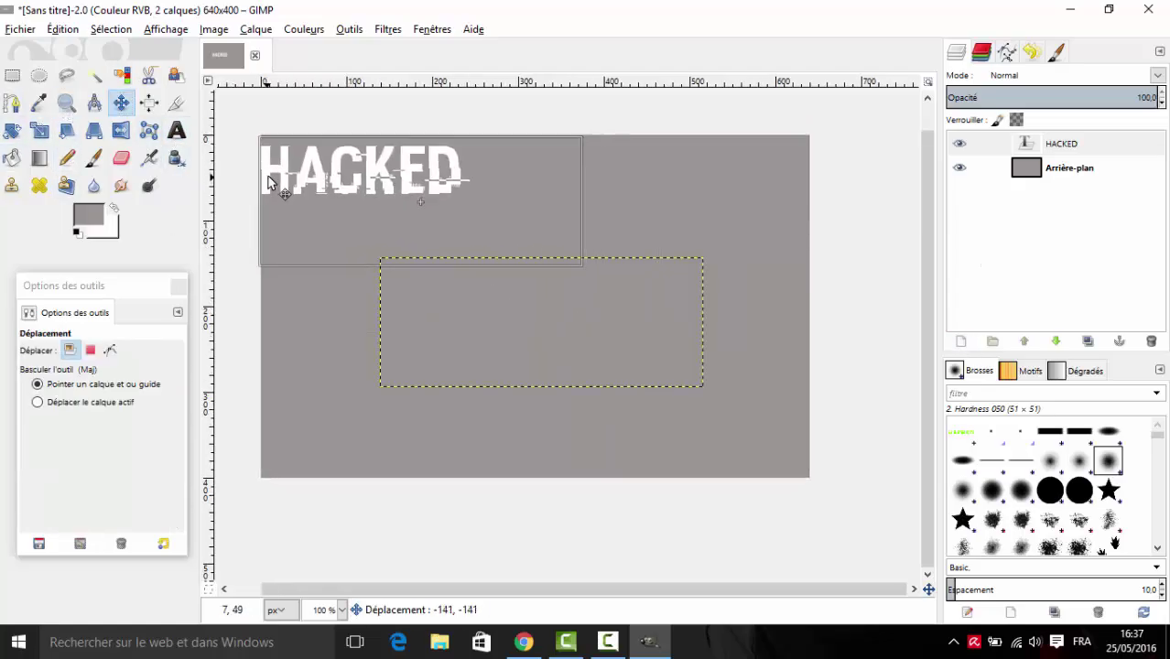
Step: Start a second text box lower on the canvas with magenta text colour
click(176, 130)
drag(462, 308, 665, 426)
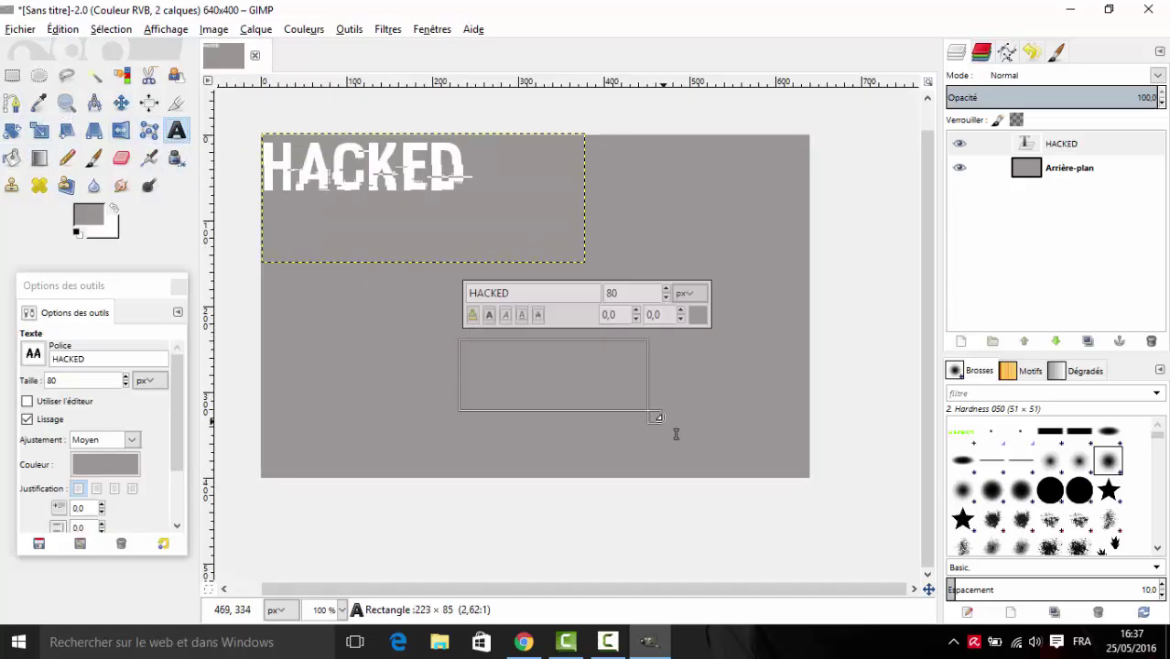
click(612, 313)
click(696, 277)
click(758, 452)
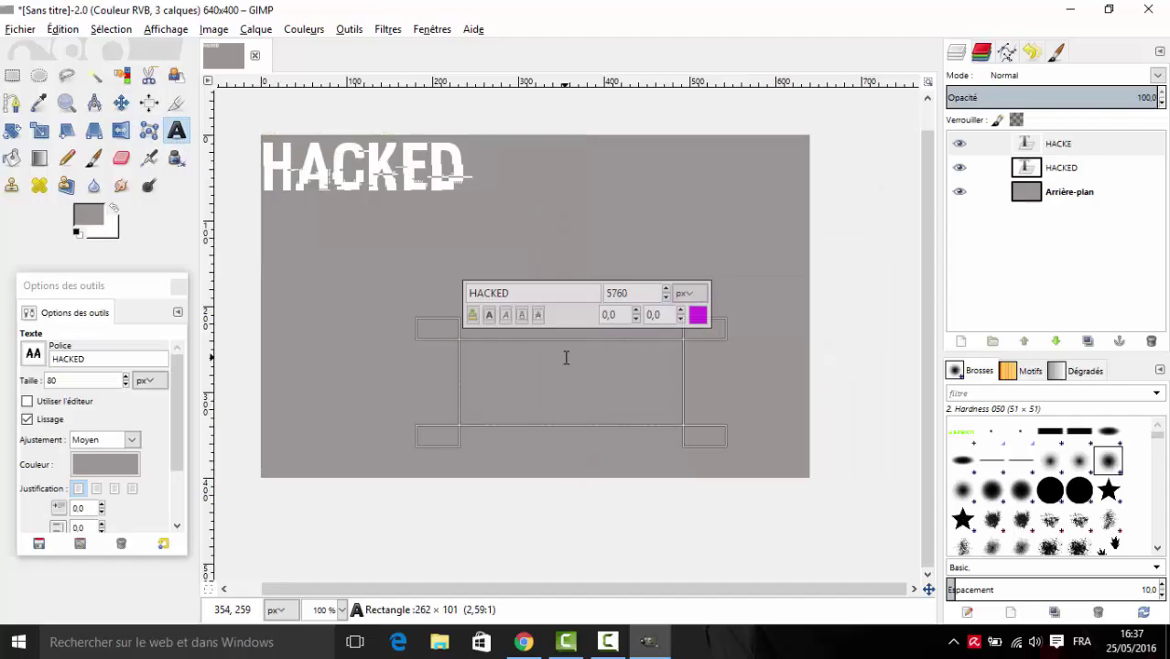
Step: Replace the empty box with magenta HACKED text placed beside the white text
click(457, 192)
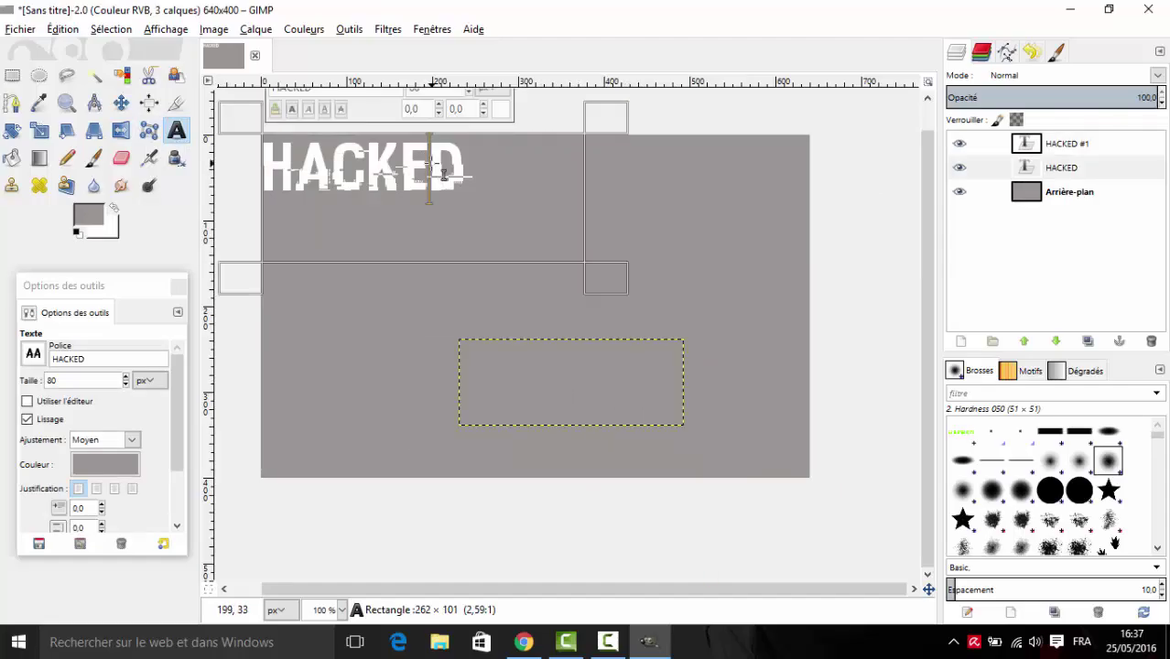
click(550, 378)
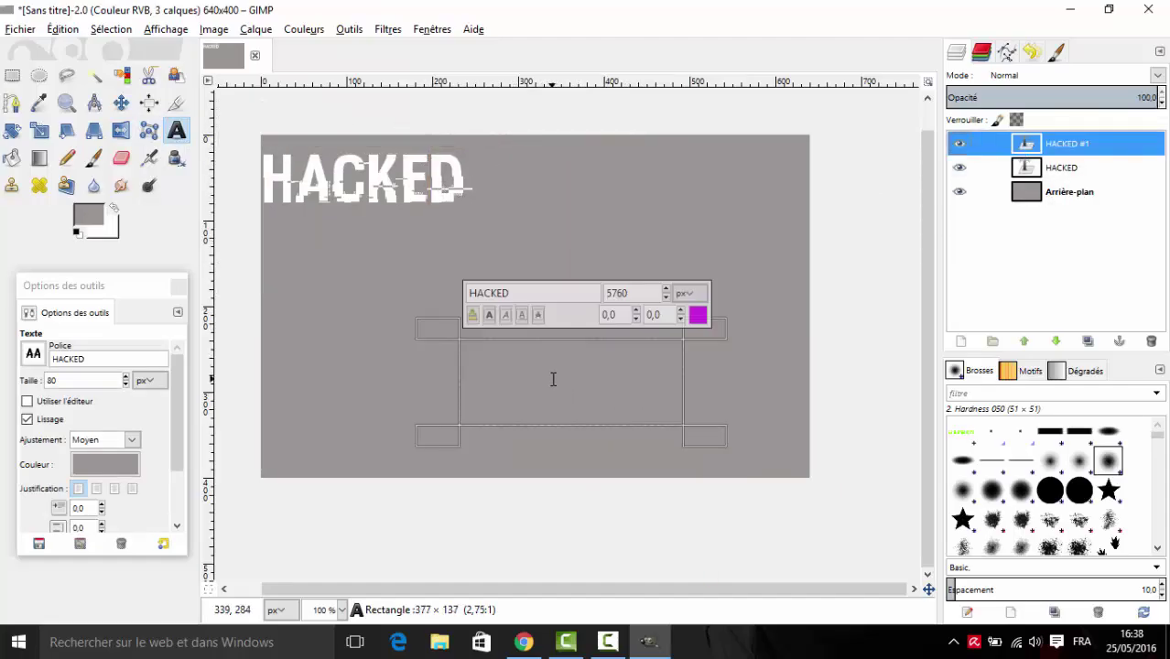
click(697, 315)
key(Escape)
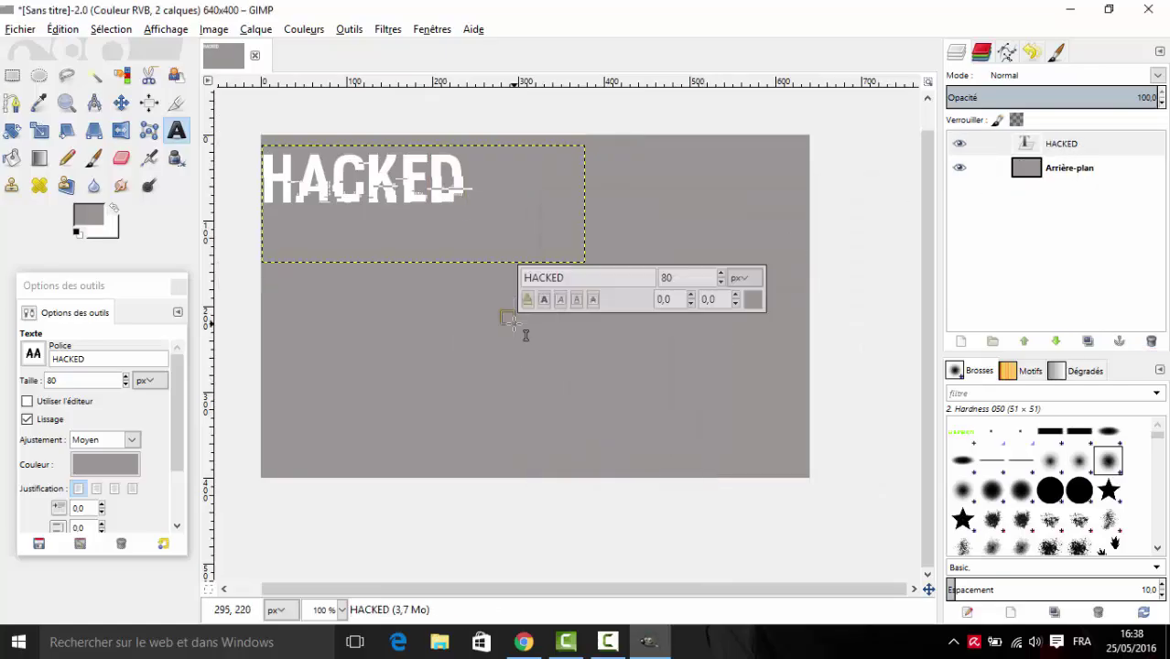
drag(513, 319, 784, 450)
click(752, 299)
click(744, 259)
click(804, 436)
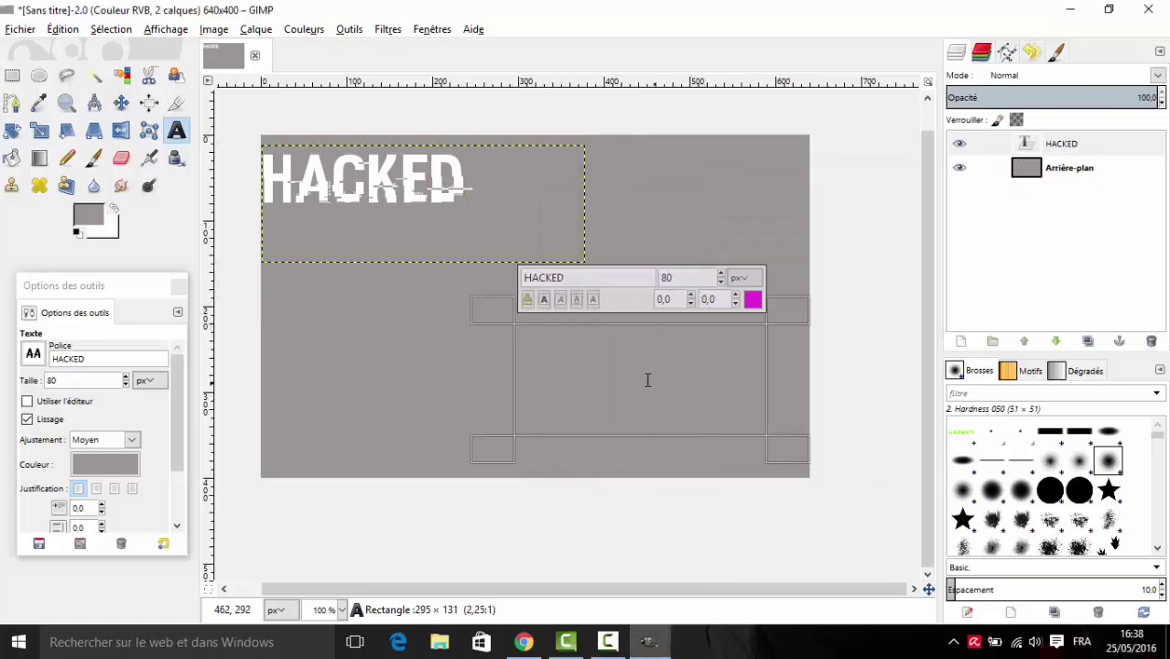
text(HACKED)
key(Escape)
key(m)
drag(562, 312, 624, 211)
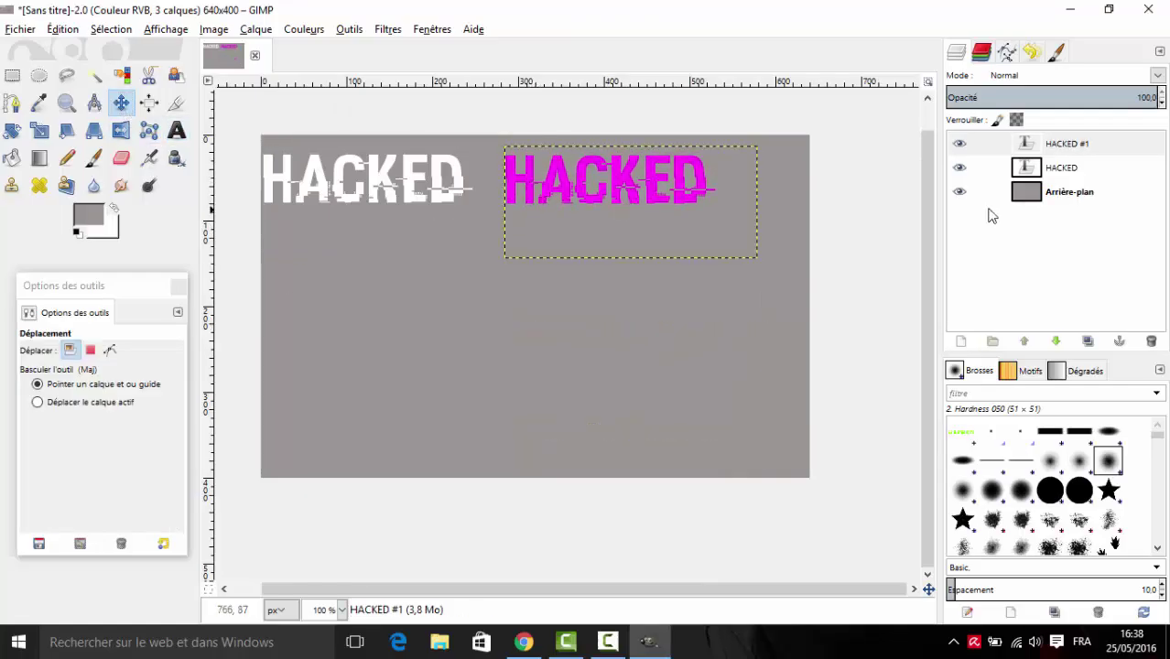
Step: Add green HACKED text and position it under the white text
key(t)
drag(445, 337, 709, 441)
click(682, 313)
click(724, 448)
text(H)
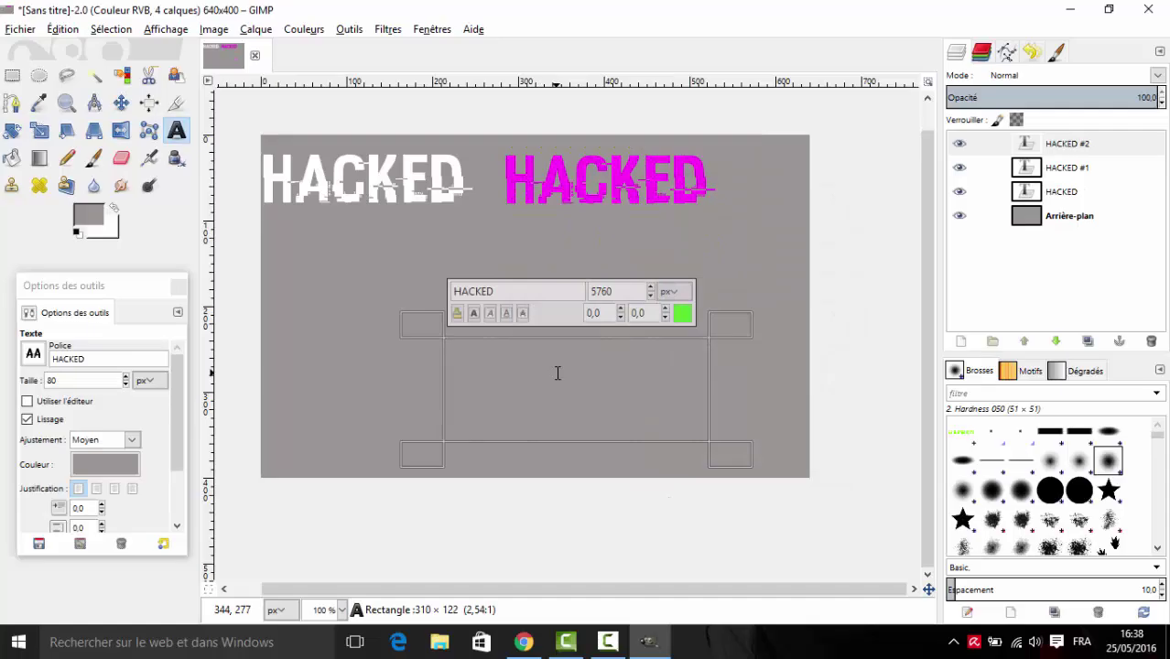
key(ctrl+z)
text(HACK)
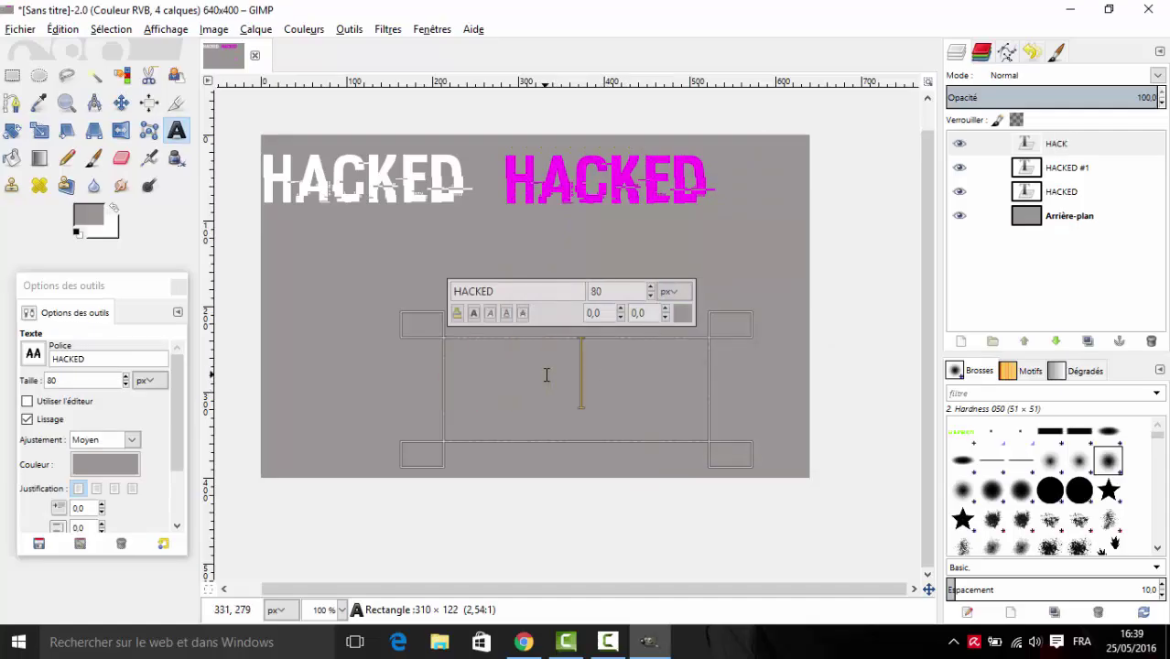
text(ED)
key(ctrl+a)
click(682, 313)
click(726, 450)
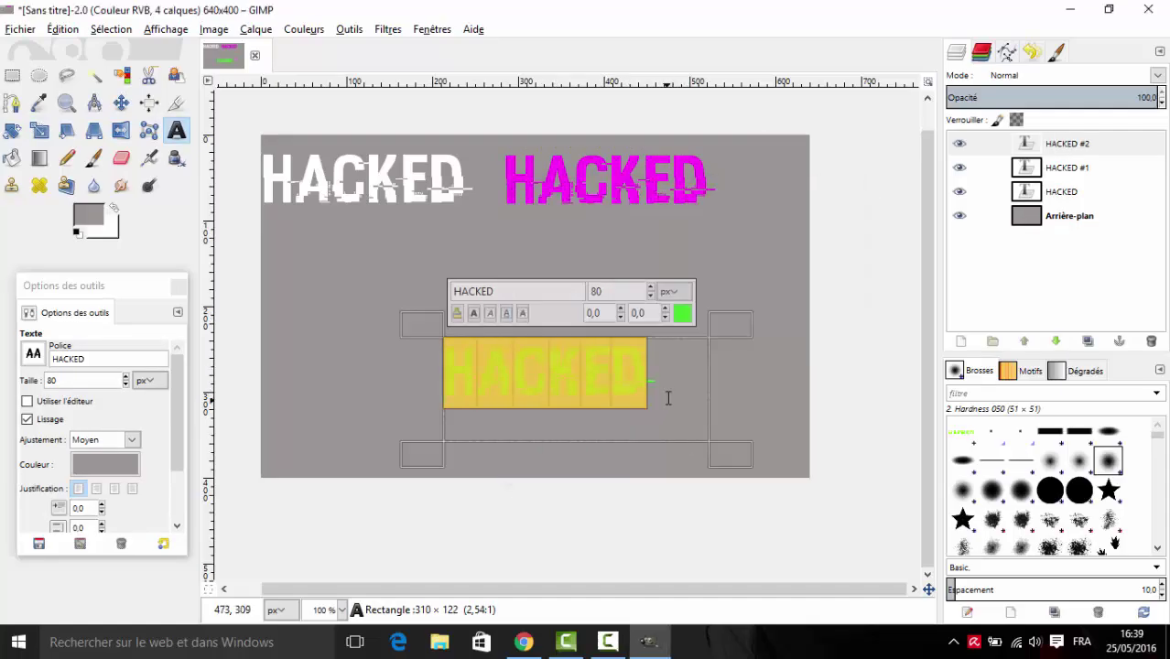
key(m)
mouse_move(463, 364)
mouse_down()
mouse_move(386, 254)
mouse_move(281, 246)
mouse_up()
Step: Add cyan HACKED text and position it below the magenta text
key(t)
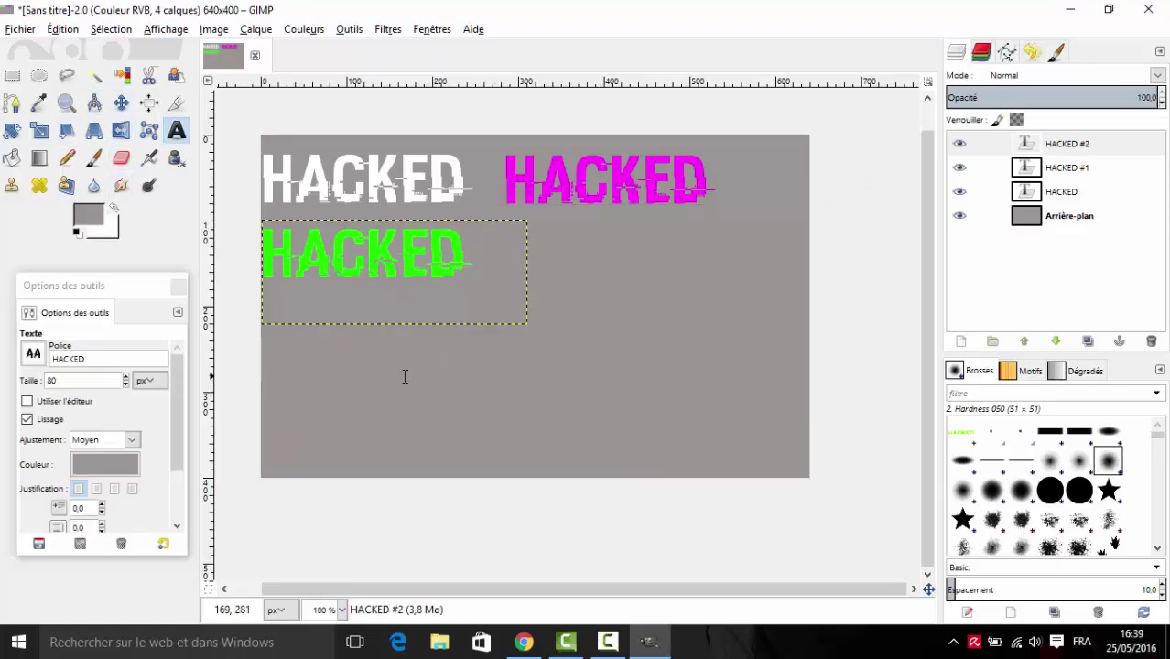
mouse_move(393, 377)
mouse_down()
mouse_move(723, 459)
mouse_move(791, 490)
mouse_up()
click(631, 352)
click(682, 492)
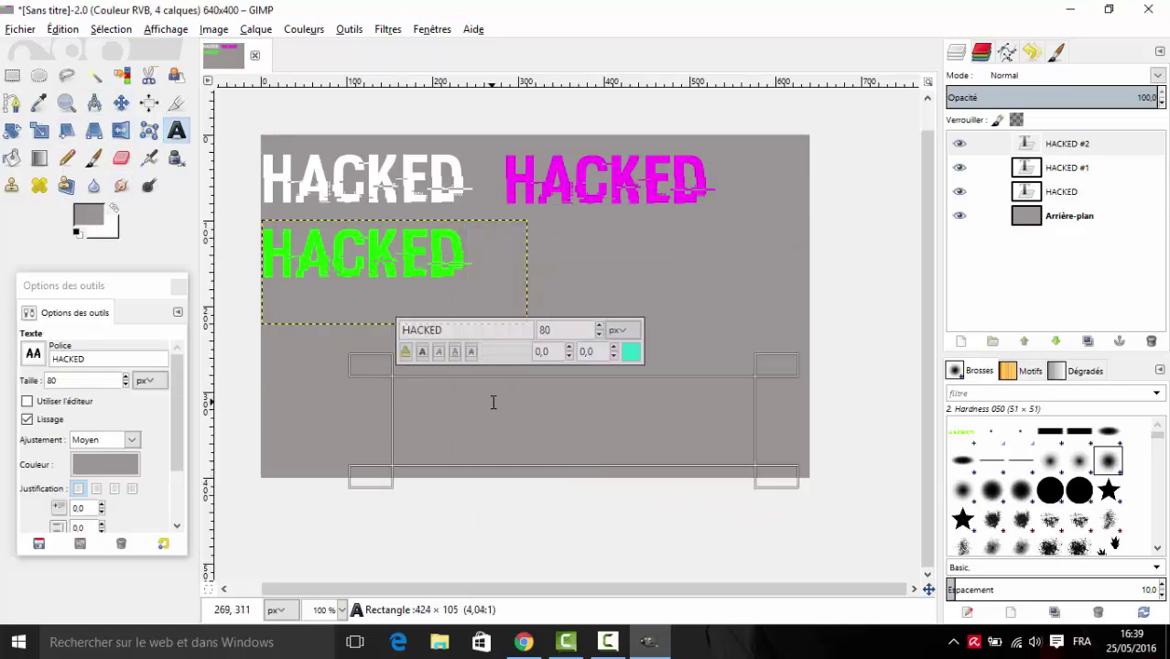
text(HACKE)
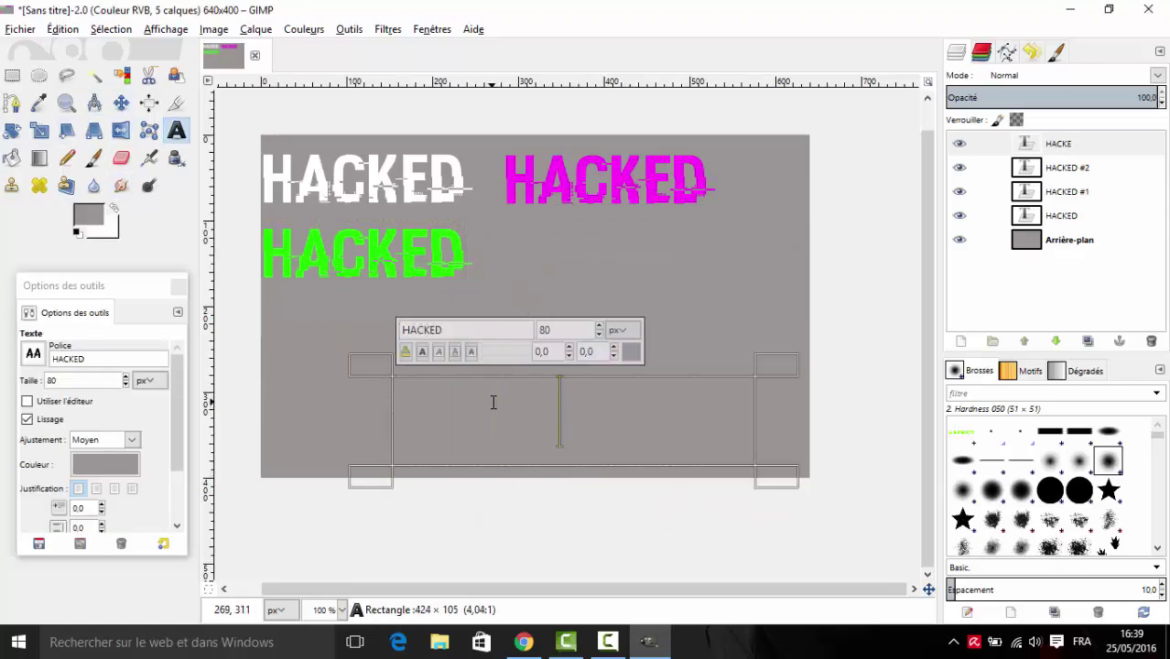
text(D)
key(ctrl+a)
click(631, 352)
click(687, 492)
key(m)
drag(419, 411, 524, 260)
key(z)
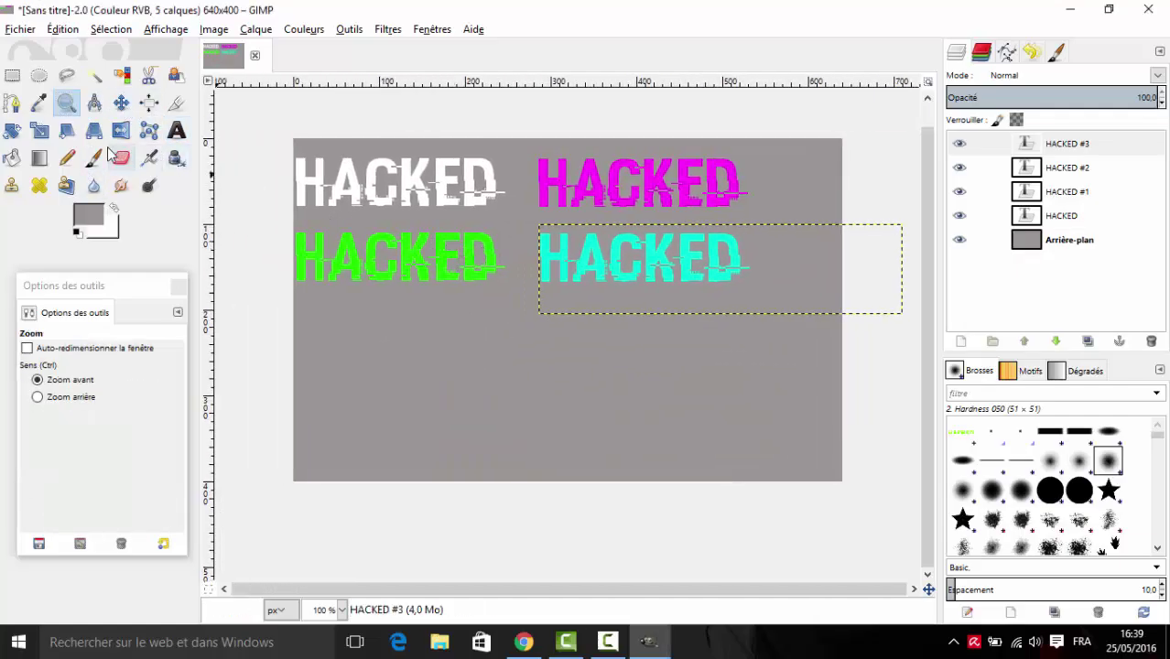
Step: Move white HACKED to lower centre, cyan top-left, green under magenta, undoing a stray background shift
key(m)
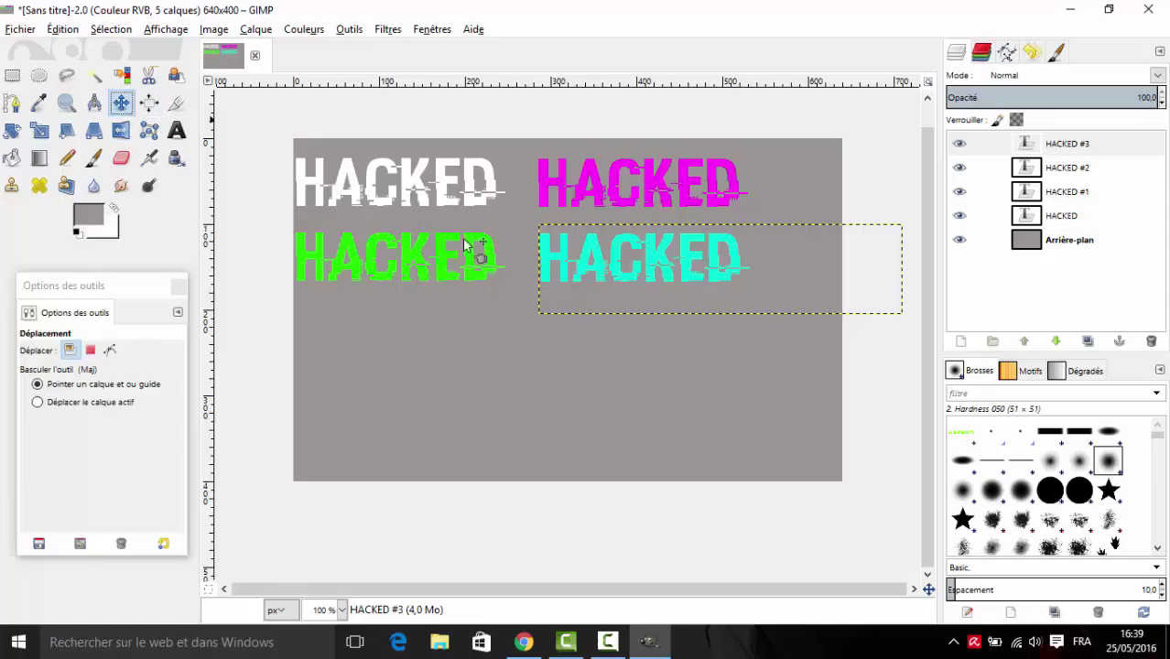
drag(486, 204, 593, 398)
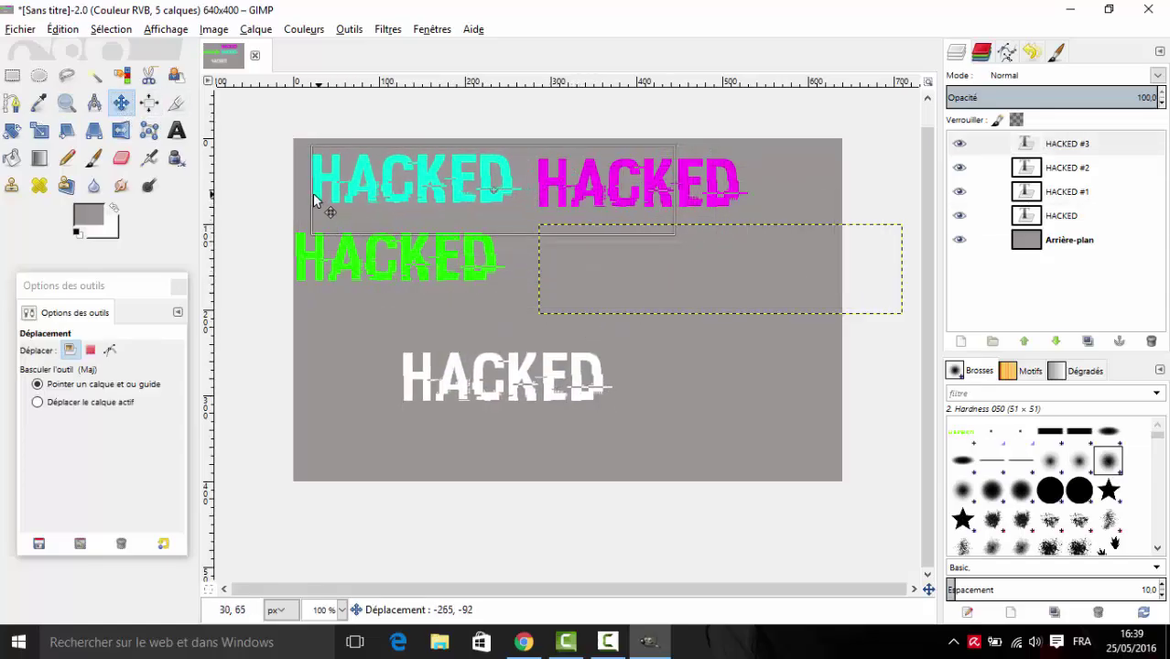
drag(548, 279, 310, 202)
click(518, 275)
drag(519, 275, 735, 256)
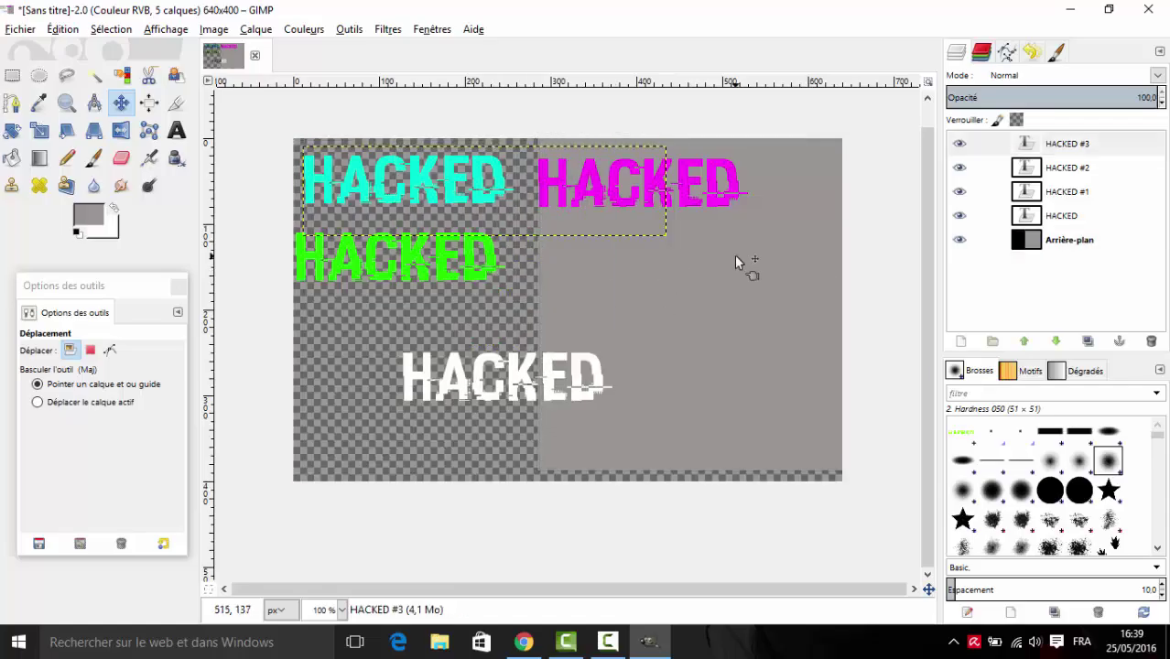
key(ctrl+z)
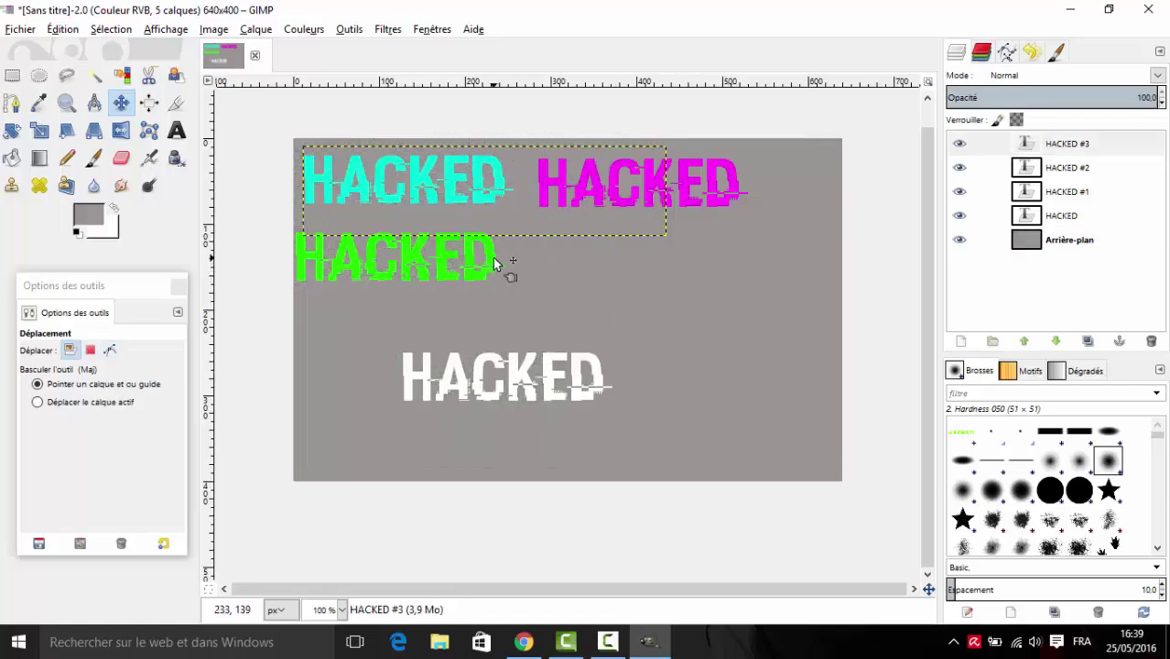
drag(494, 264, 730, 273)
drag(589, 385, 644, 348)
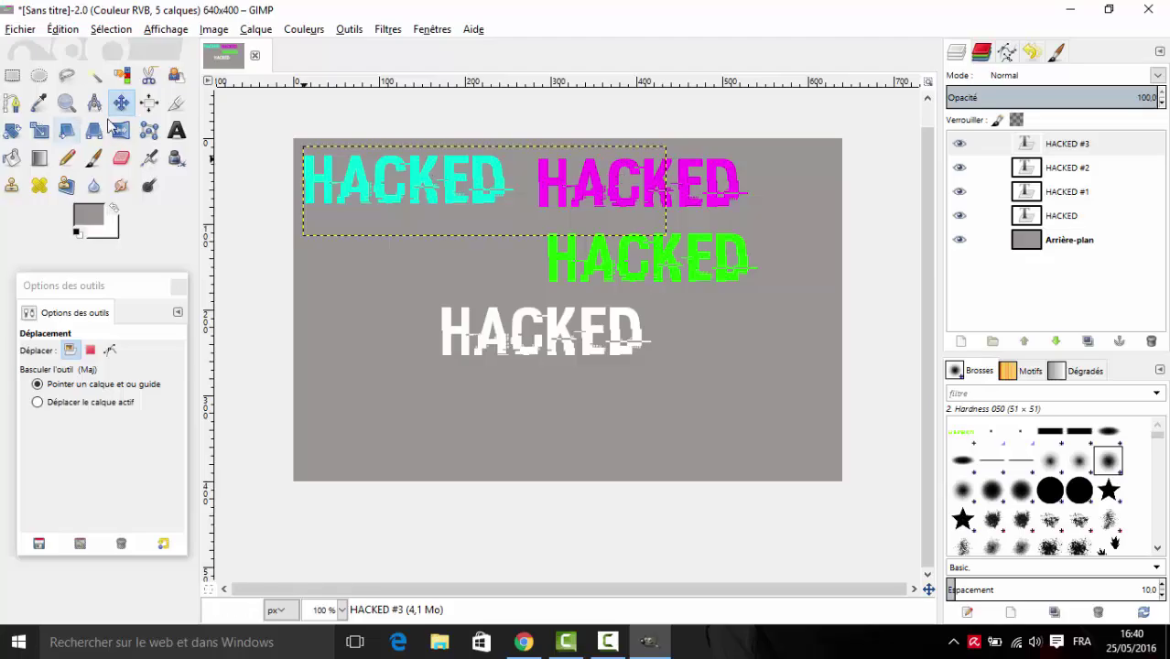
Step: Switch between the Scale and Move tools and select the cyan HACKED #3 layer
click(39, 131)
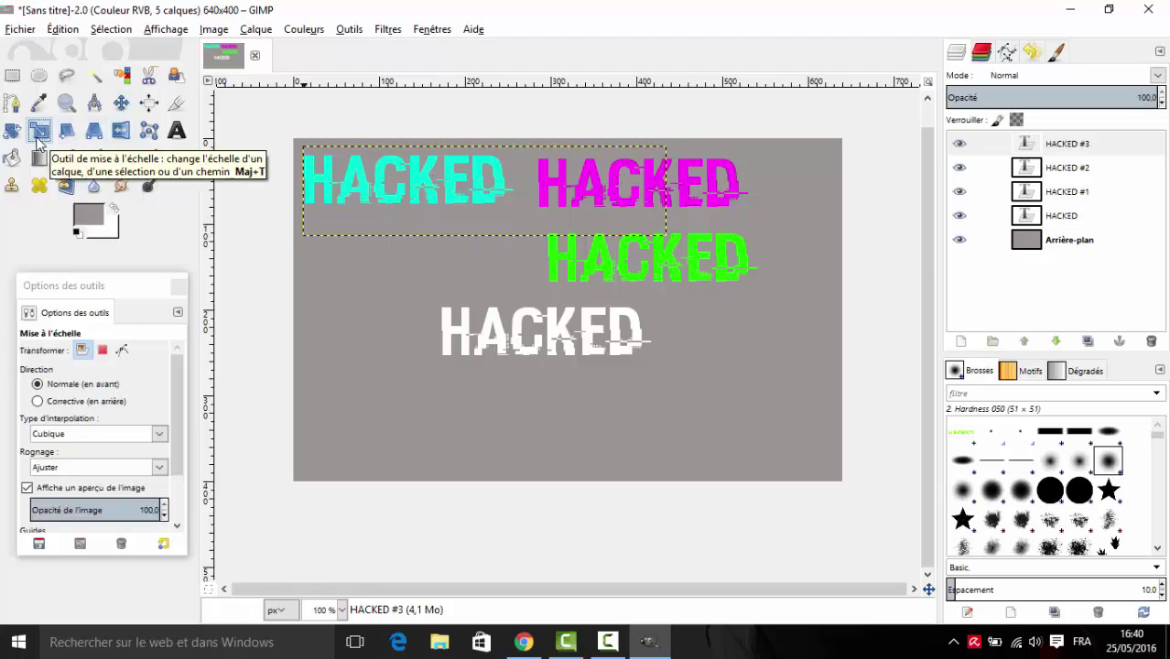
click(121, 102)
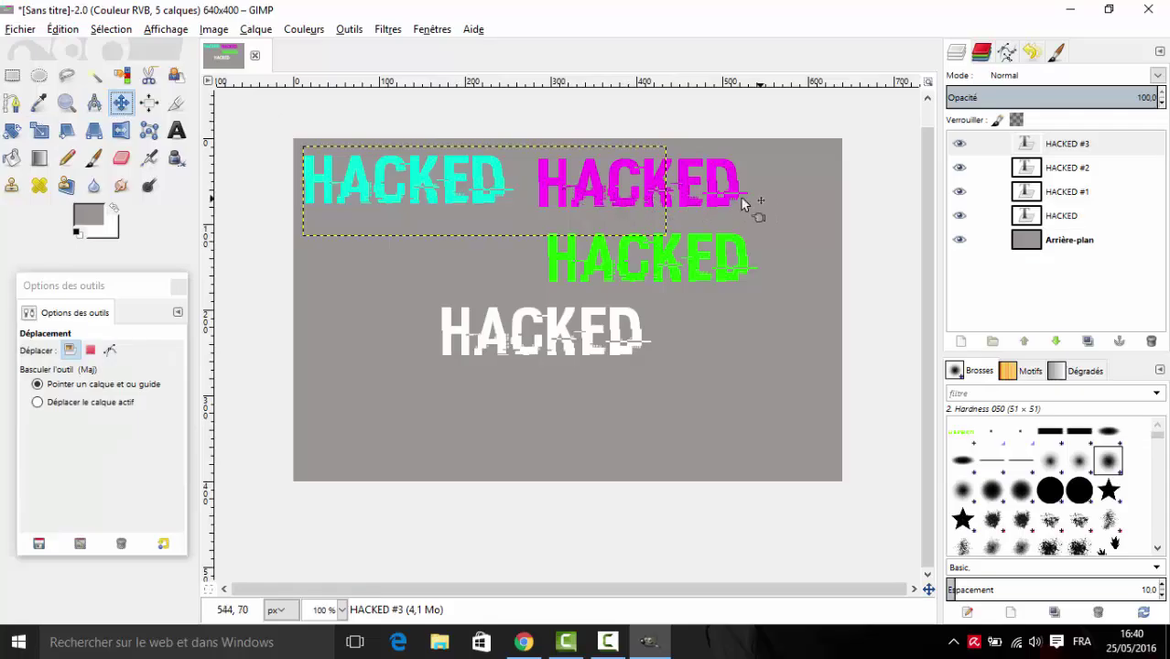
click(36, 132)
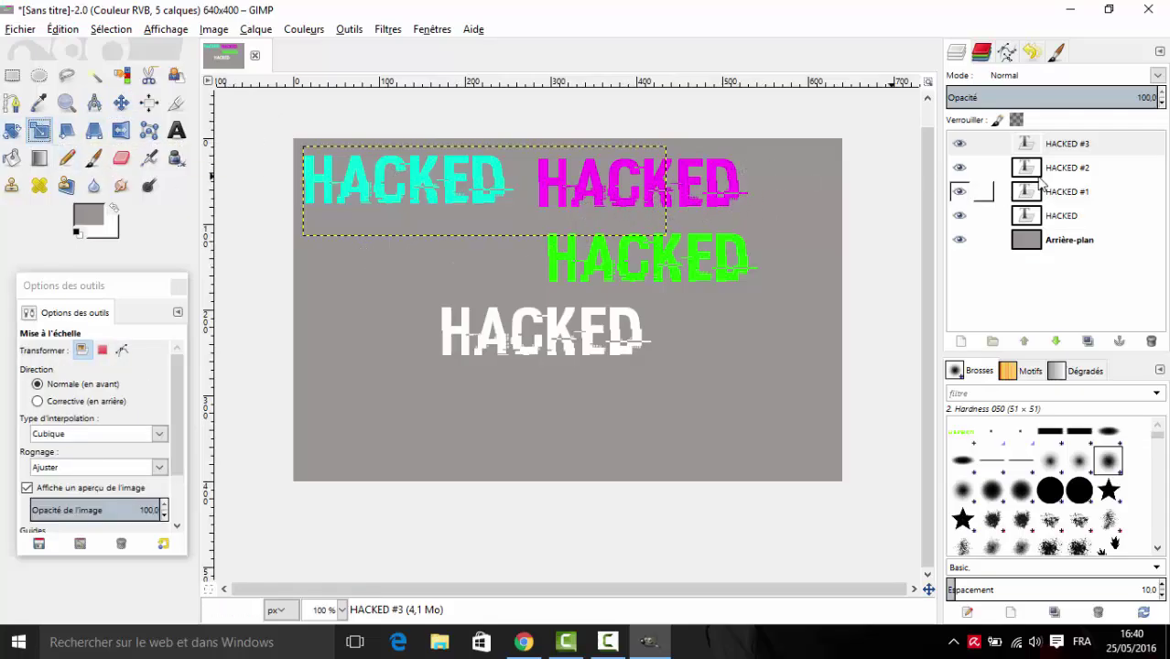
click(992, 150)
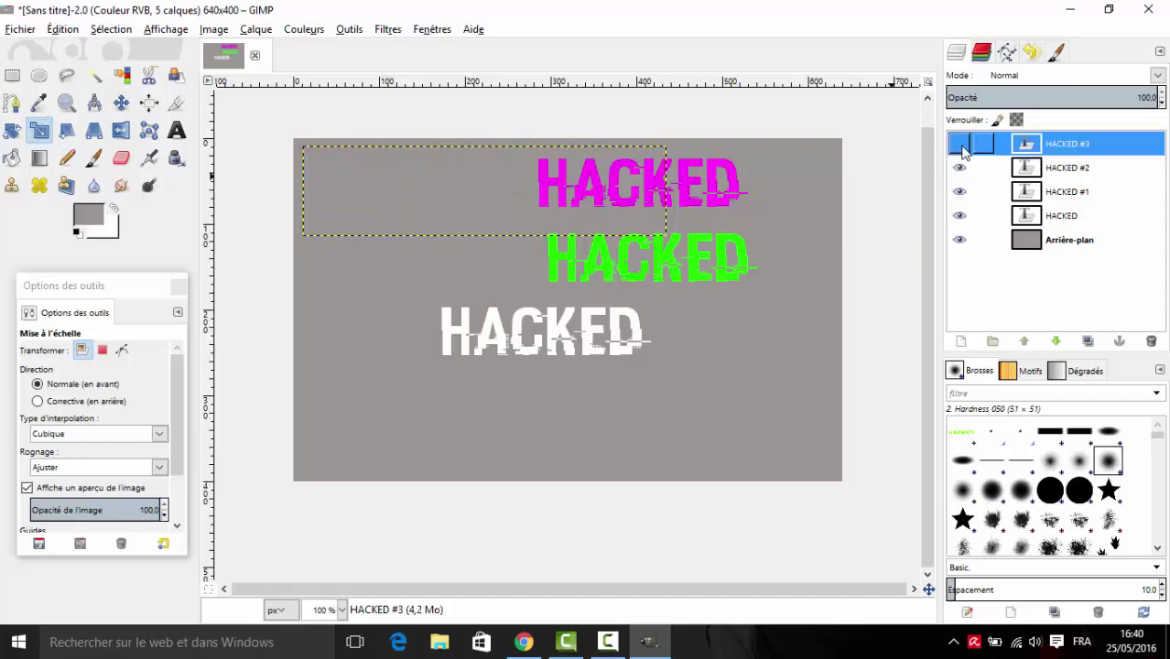
Step: Rename layers HACKED #3, #2 and #1 to HACKED bleu, HACKED vert and HACKED violet
right_click(1086, 150)
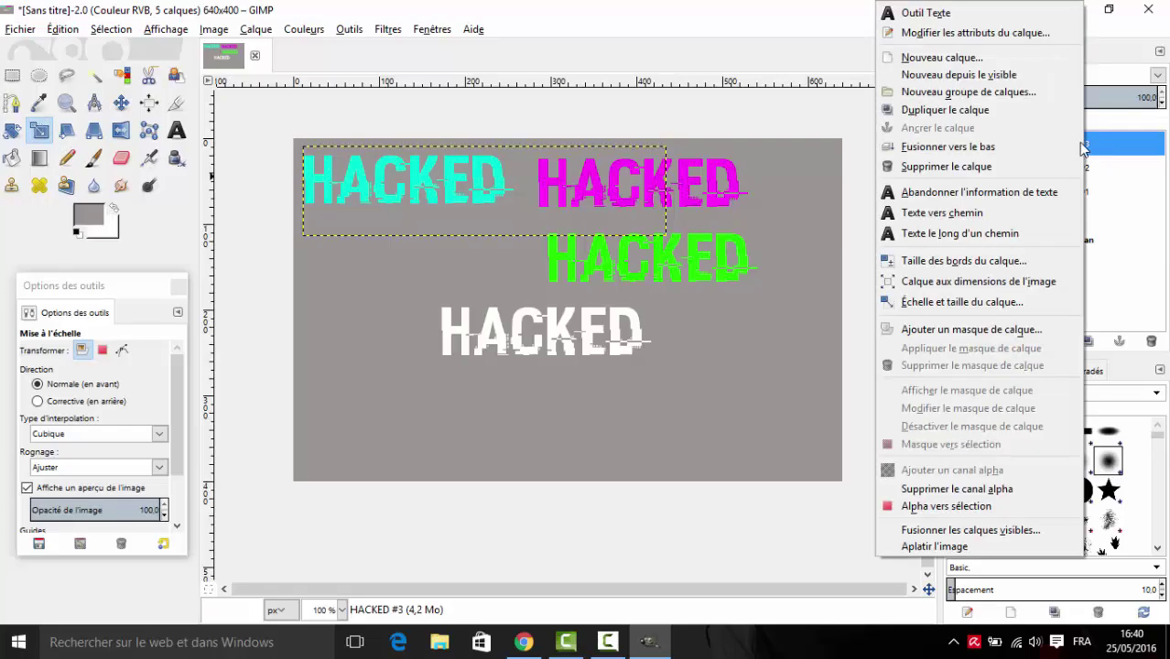
click(976, 33)
text(HACKED bleu)
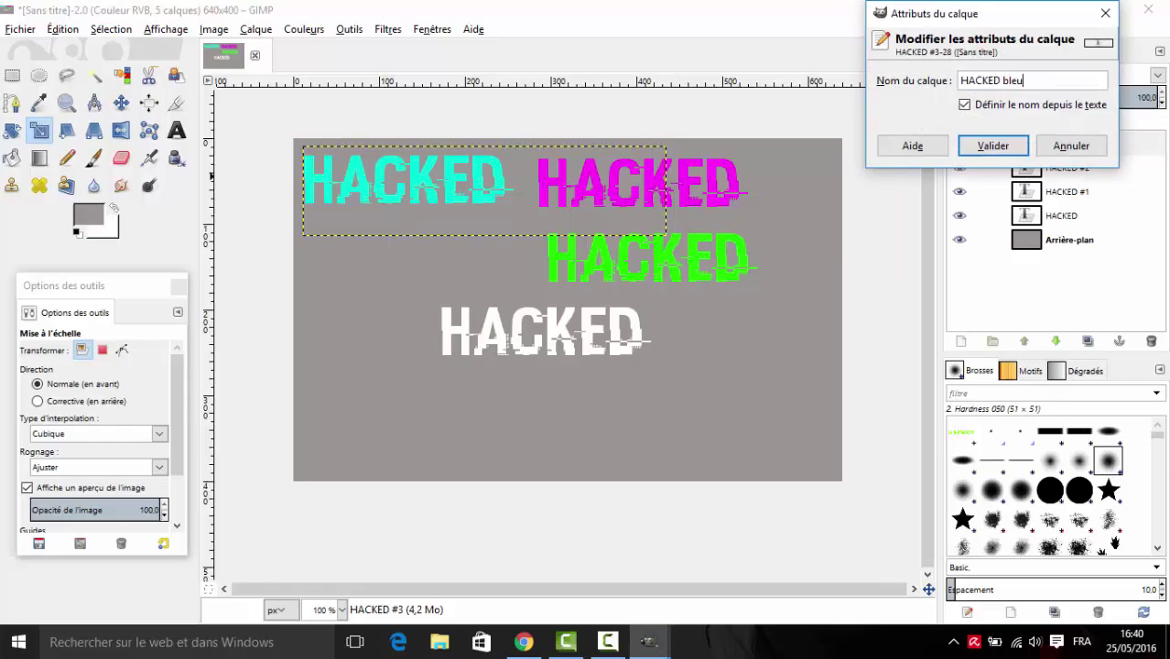
key(Return)
click(1087, 168)
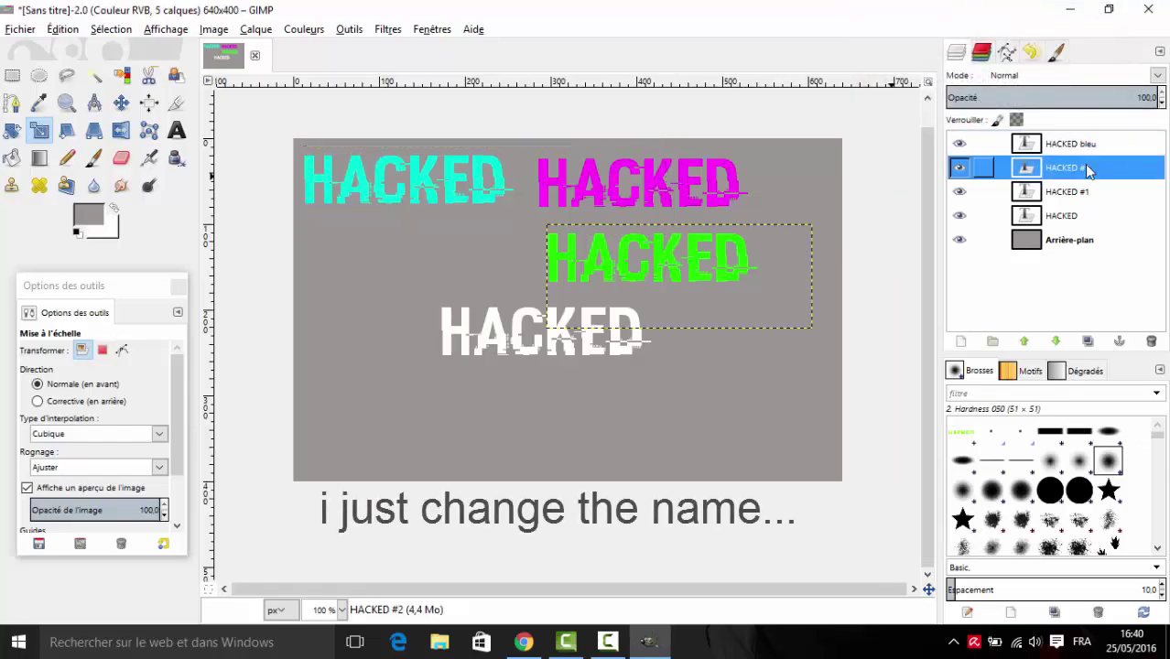
right_click(1087, 168)
click(1012, 33)
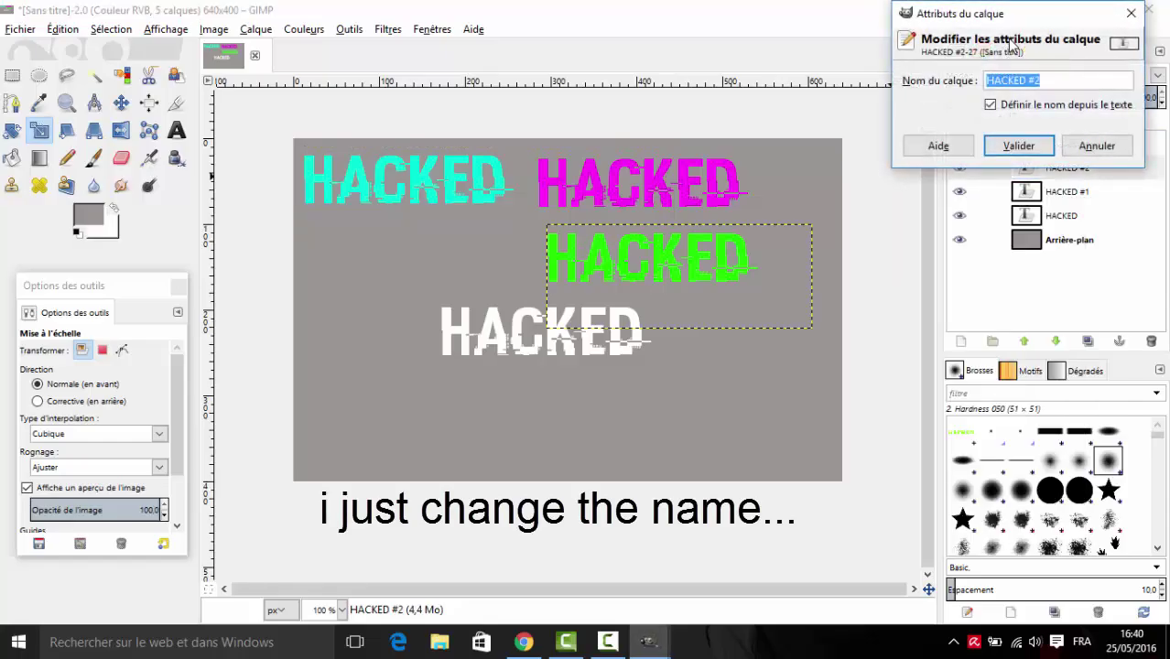
click(1054, 77)
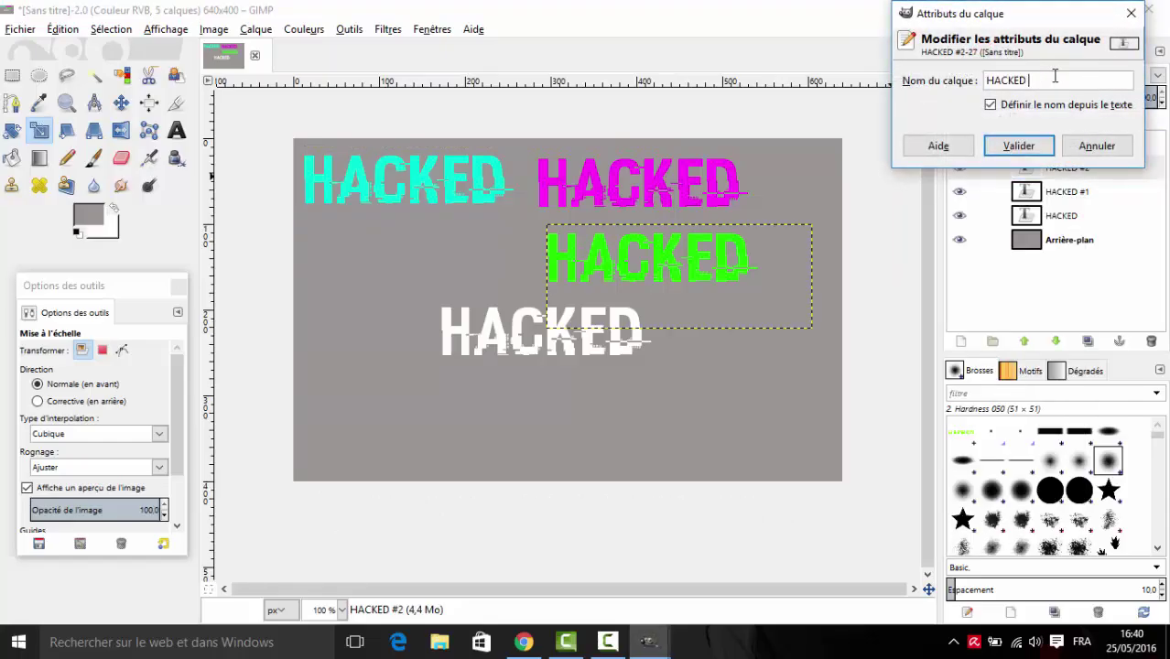
text(vert)
key(Return)
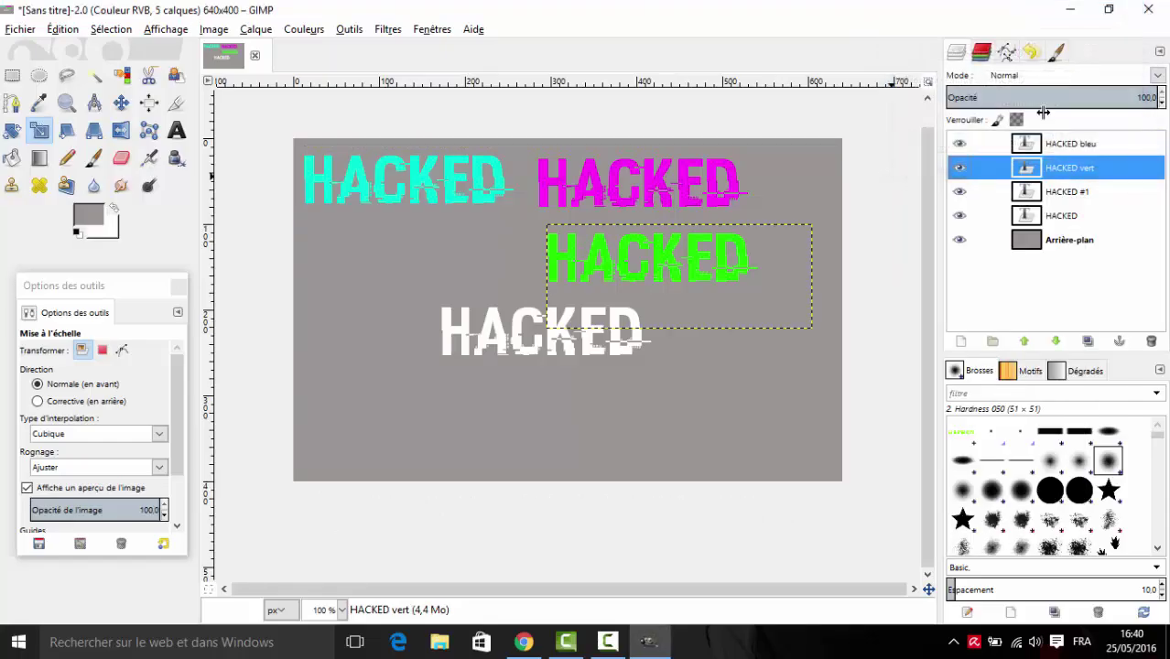
right_click(1077, 191)
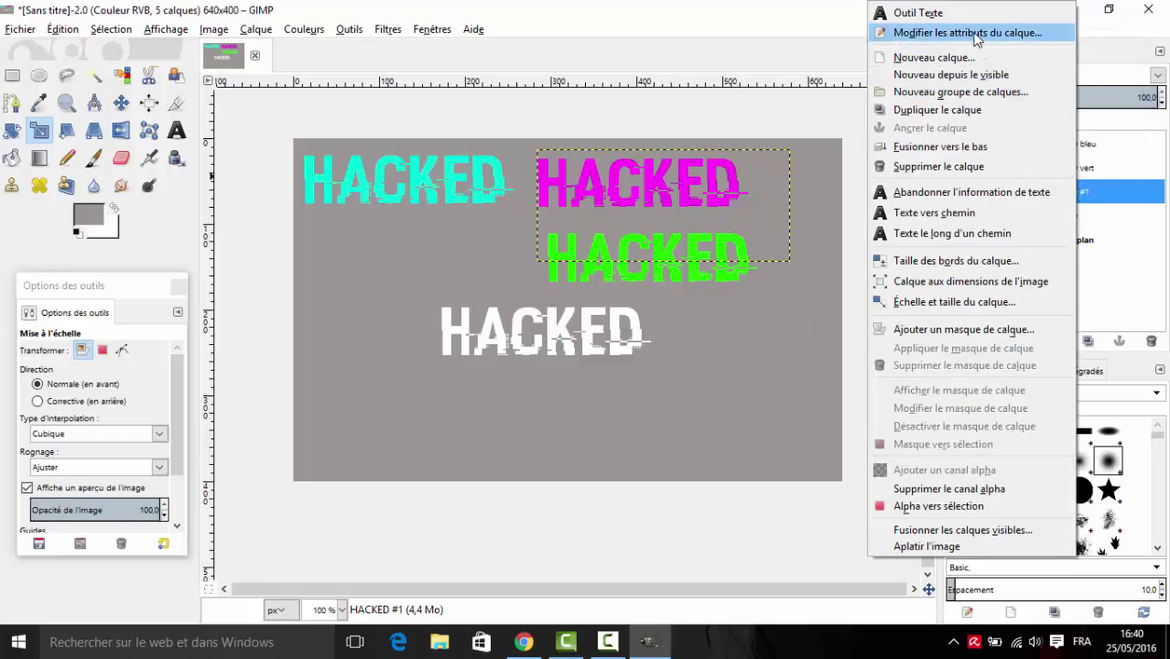
click(971, 33)
click(1042, 81)
text(HACKED violet)
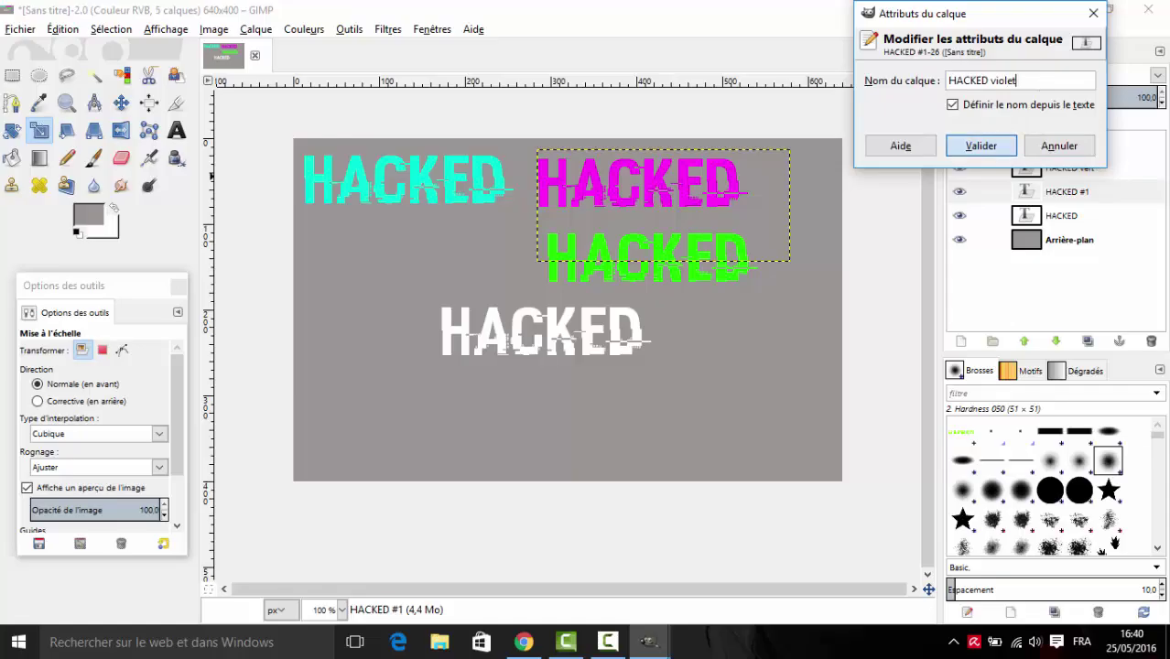
key(Return)
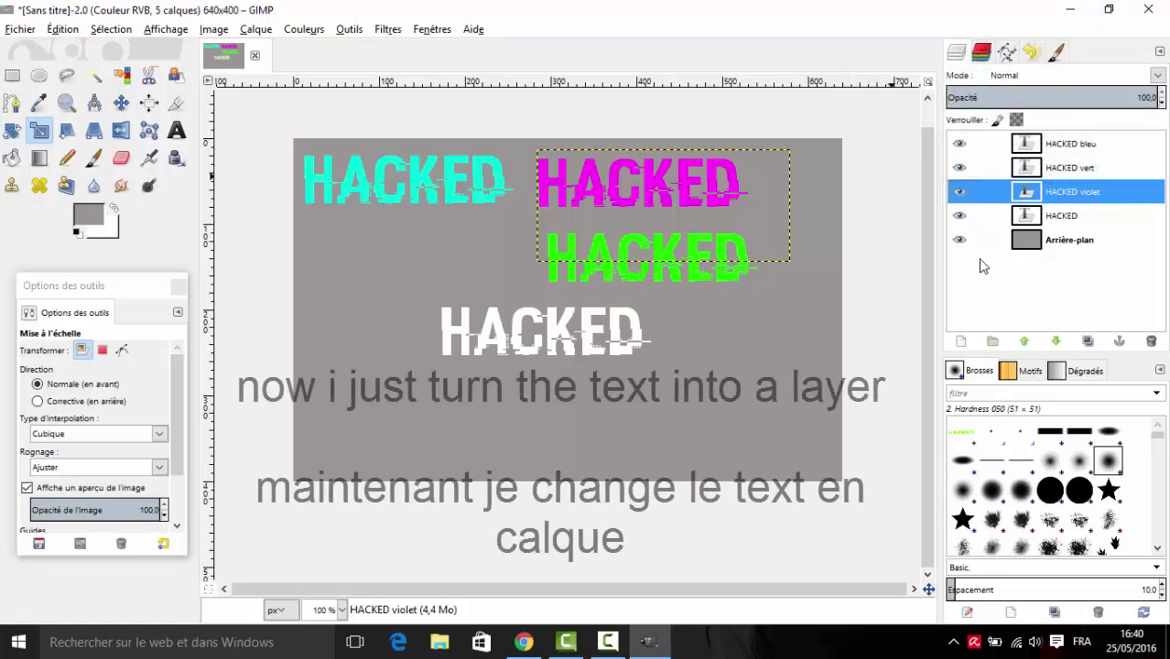
Step: Convert the magenta, green and cyan HACKED text layers to image layers with the Scale tool
click(669, 200)
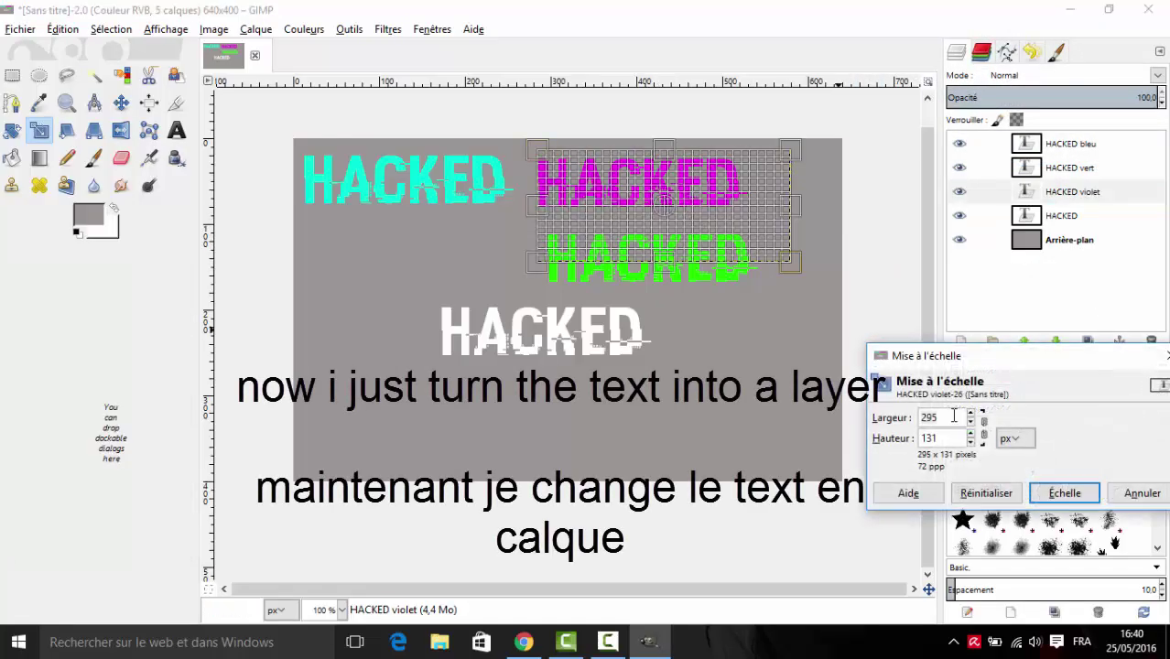
click(1052, 488)
click(758, 265)
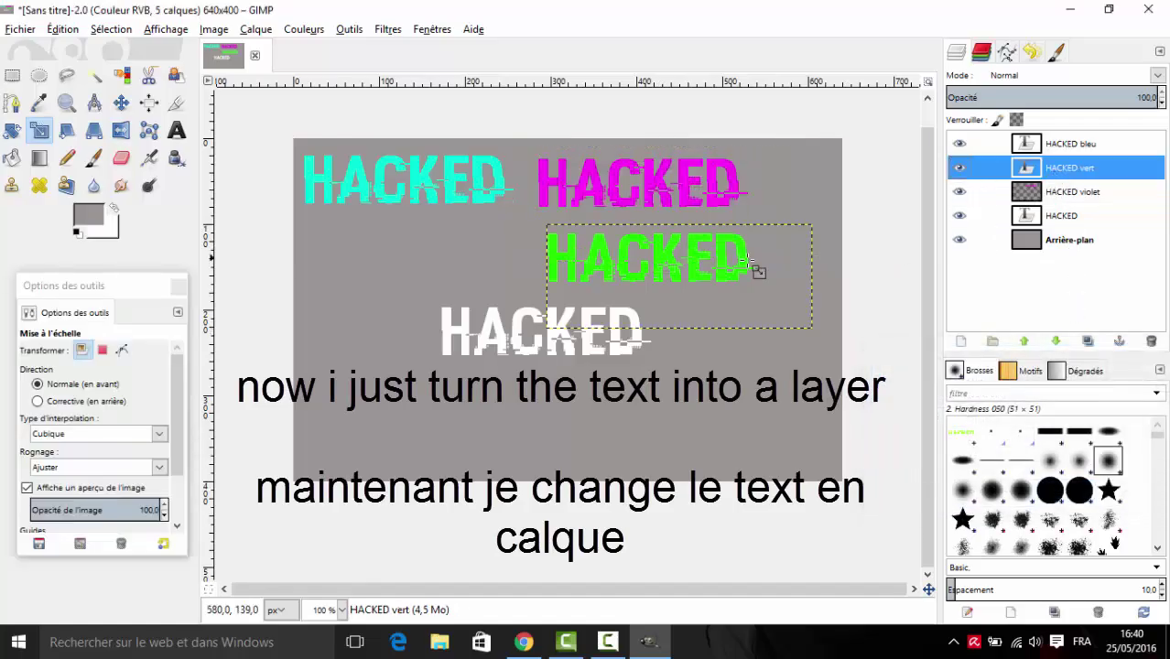
click(1065, 495)
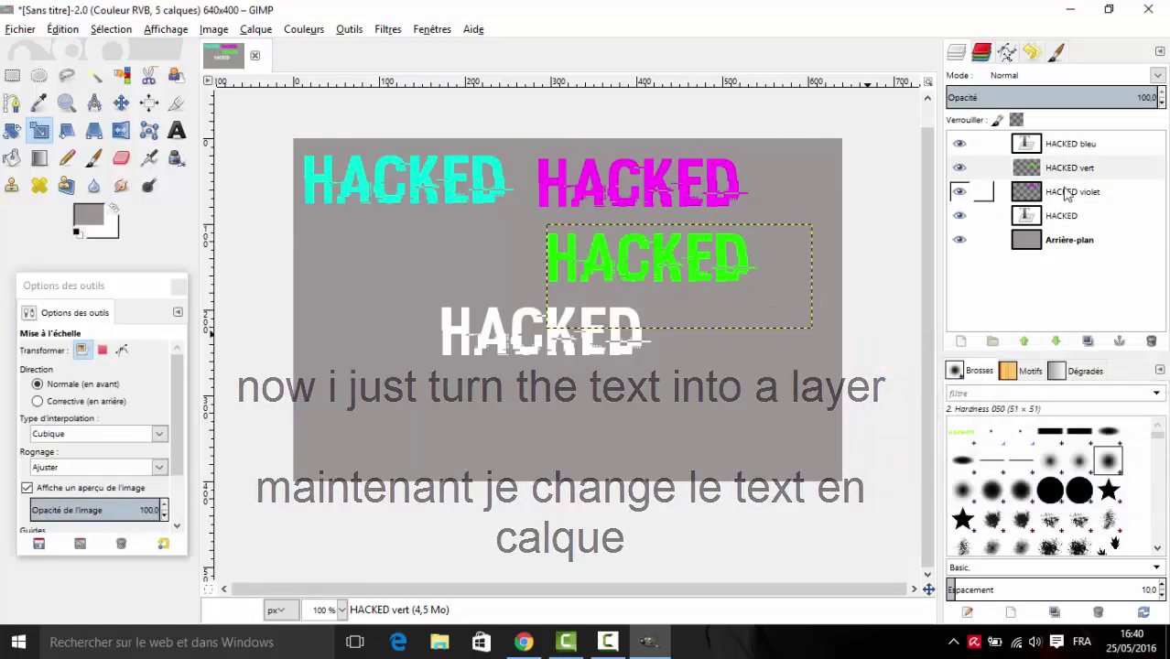
click(1071, 144)
click(421, 160)
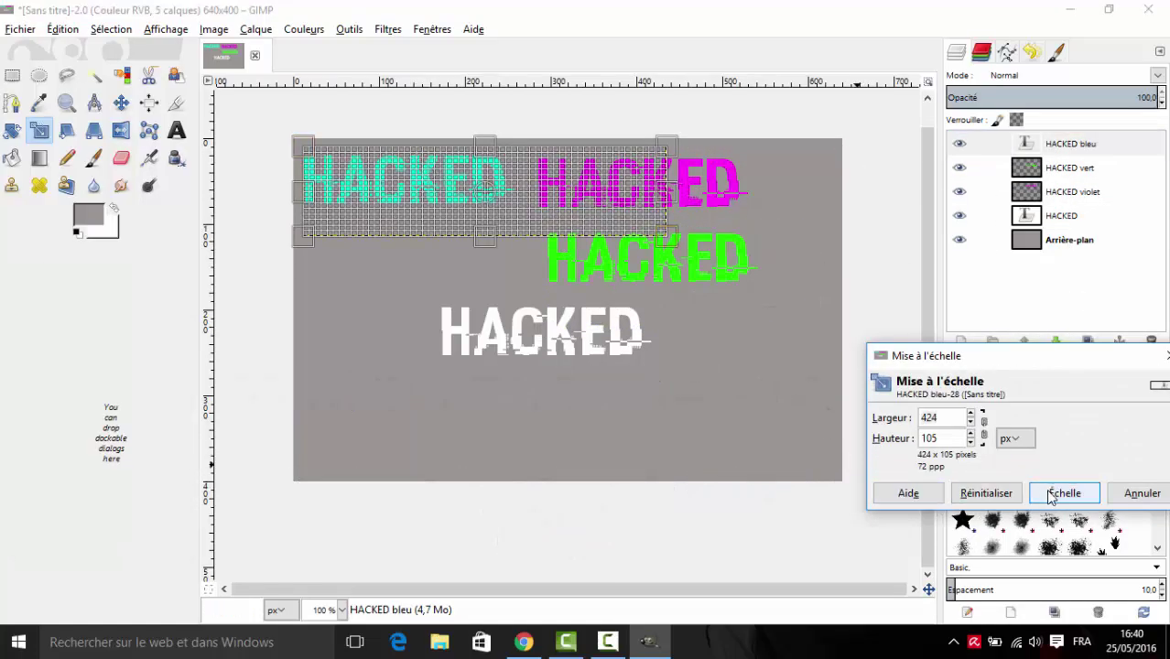
click(1065, 492)
Step: Move the HACKED violet copy down onto the white HACKED text
click(120, 104)
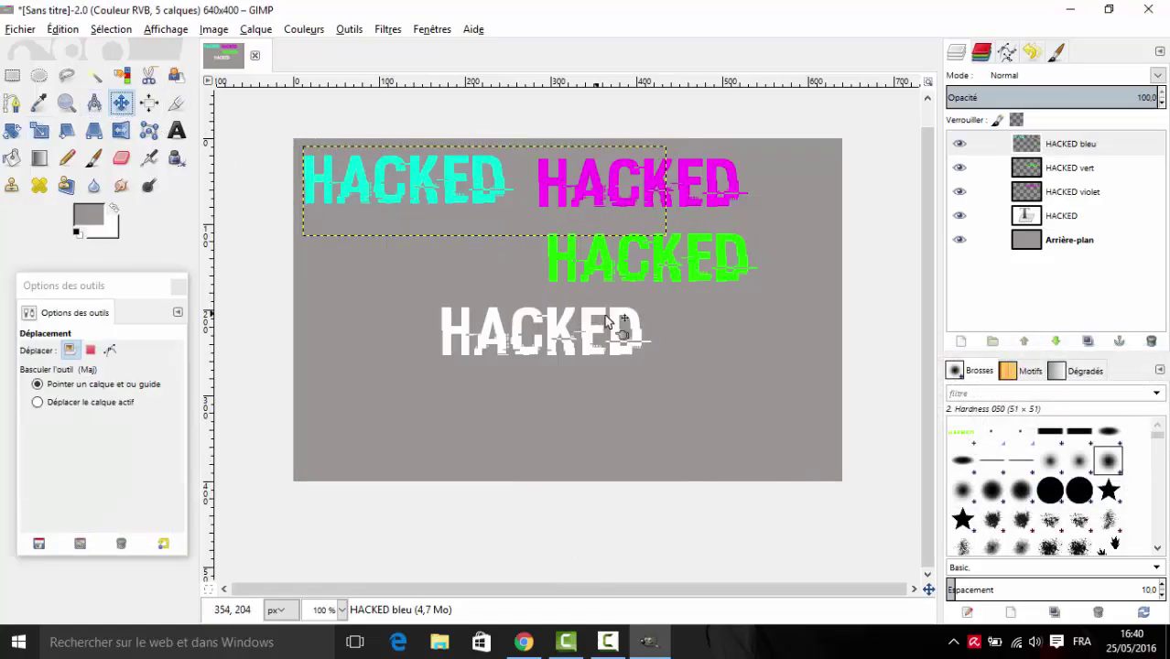
click(735, 184)
drag(735, 183, 640, 335)
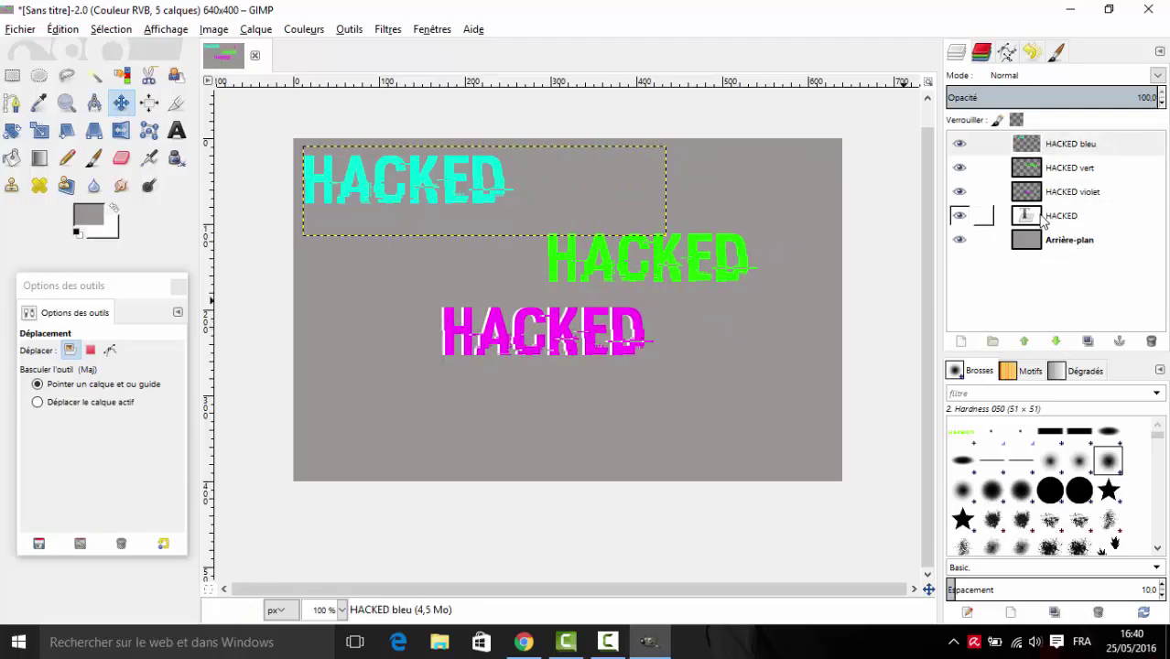
Step: Convert the white HACKED text layer with Scale and lower HACKED violet beneath it
click(1044, 216)
click(40, 130)
click(555, 364)
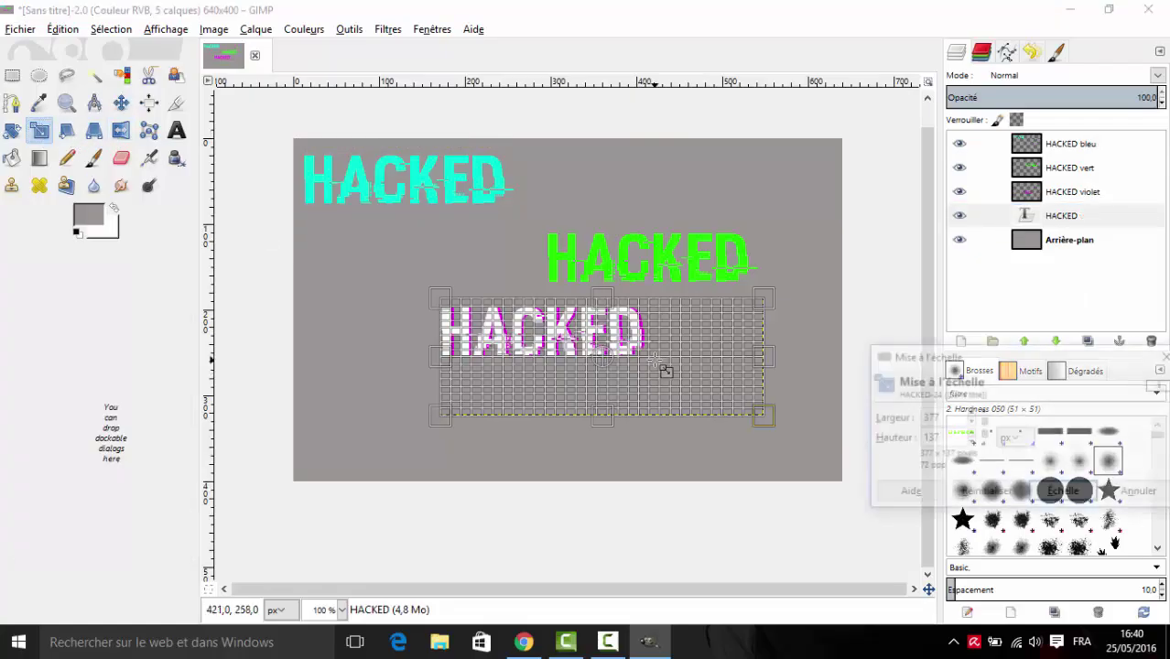
click(1064, 493)
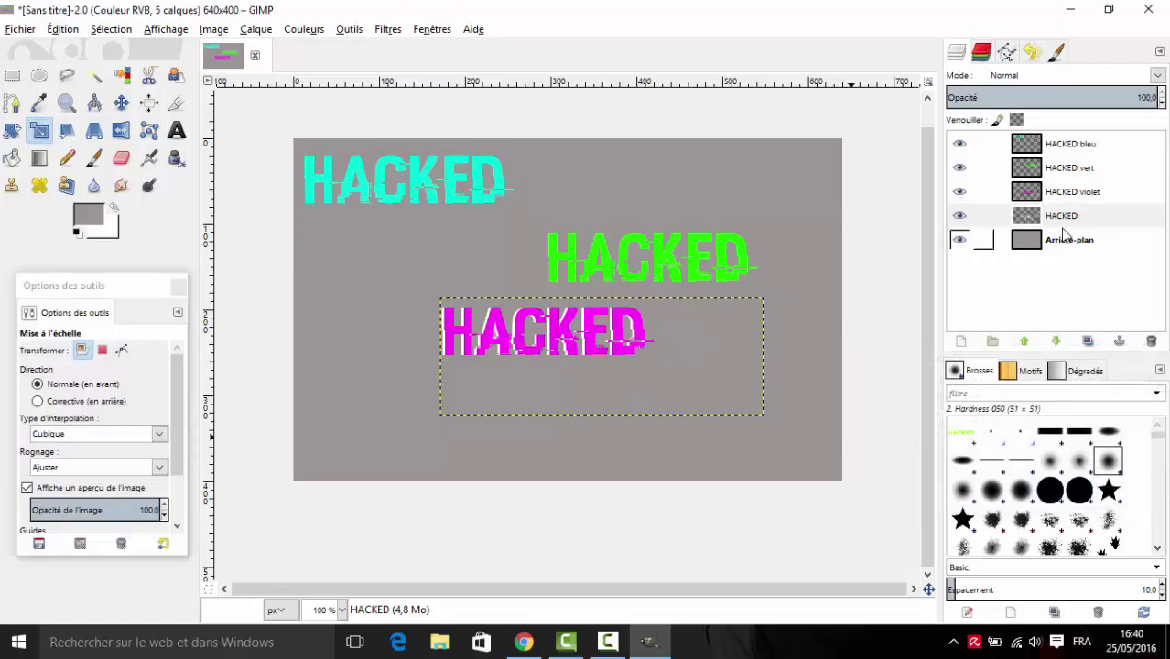
click(1036, 196)
click(1056, 340)
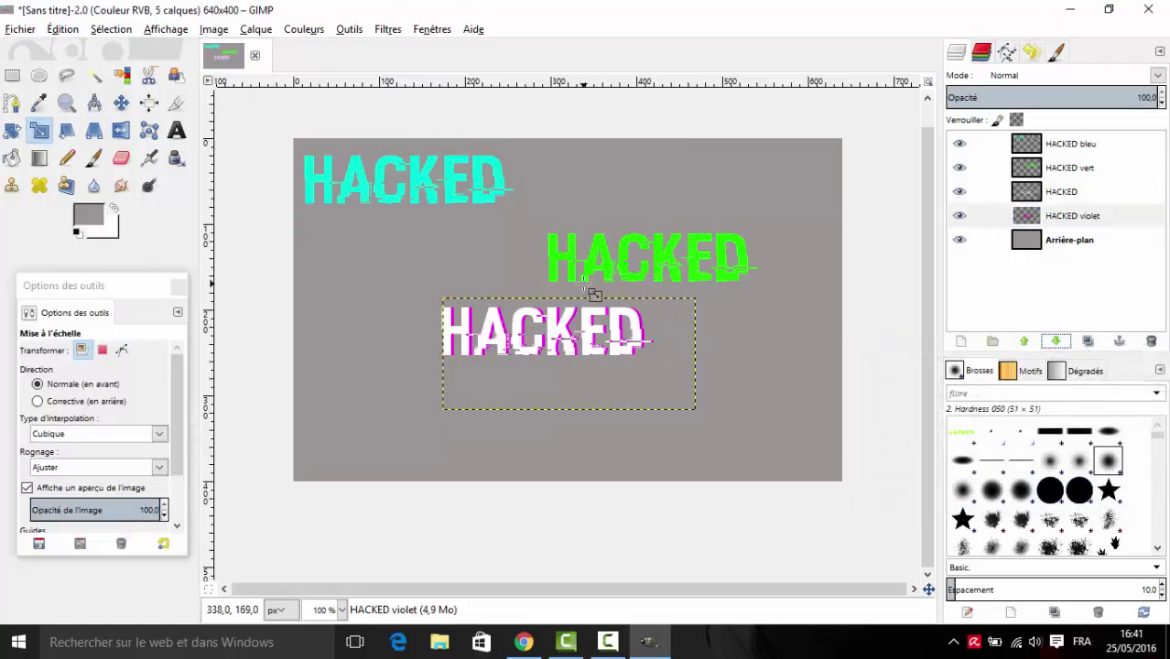
Step: Nudge the HACKED violet copy a pixel or two so it peeks out behind the white text
click(120, 103)
drag(641, 332, 641, 334)
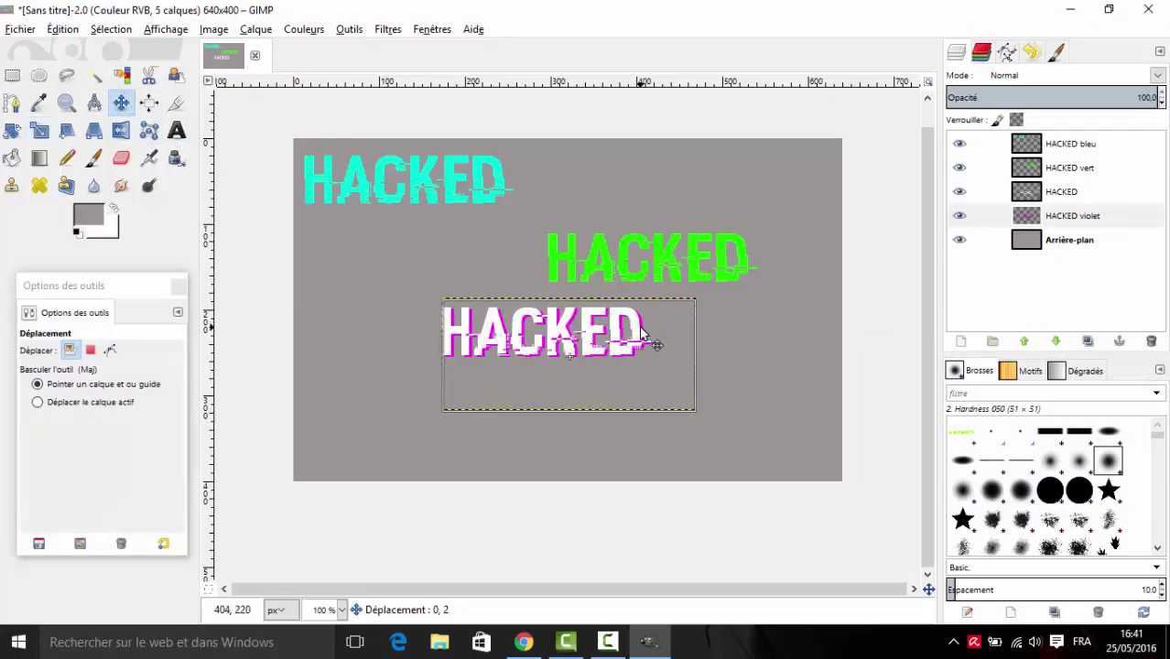
drag(641, 331, 642, 332)
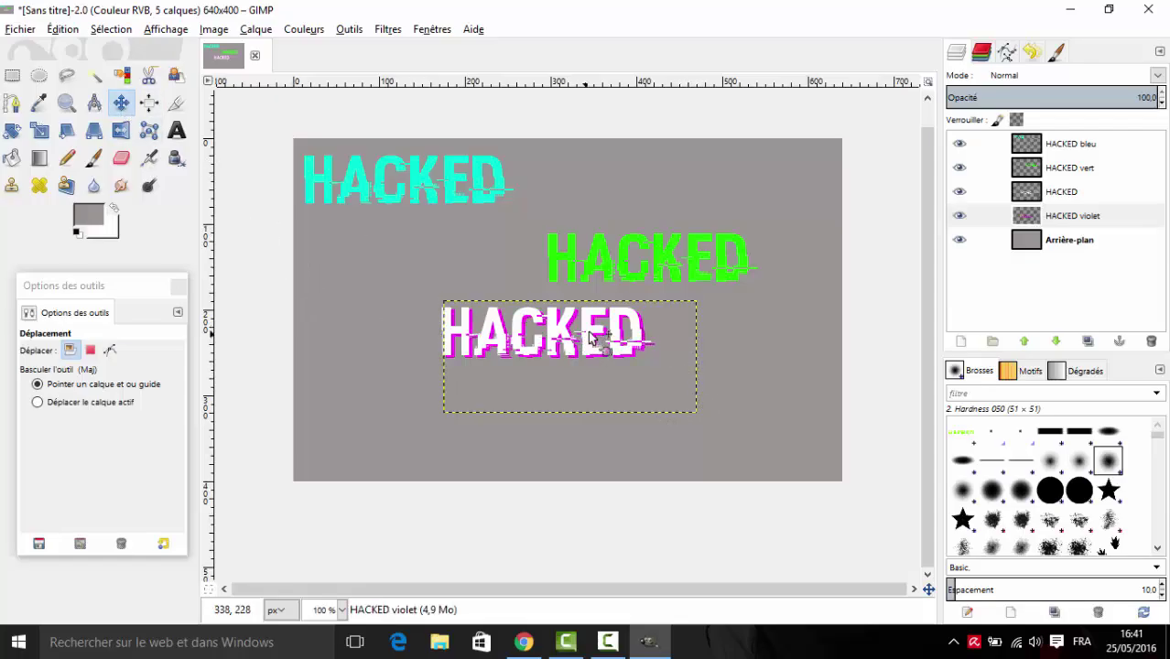
drag(502, 321, 501, 319)
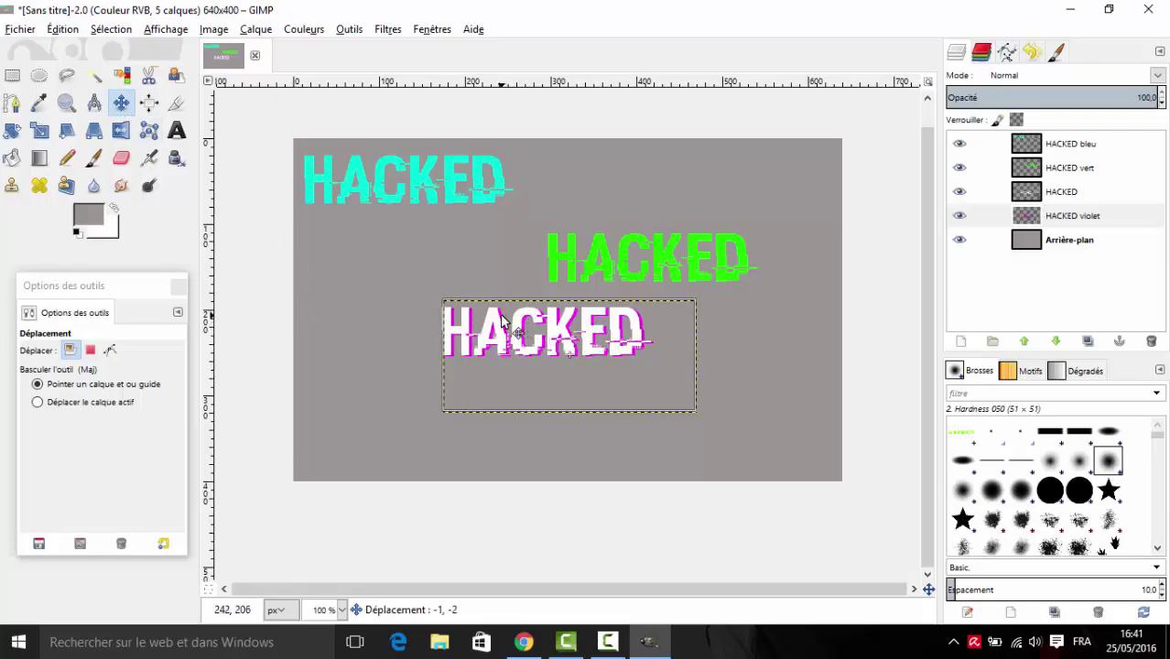
click(66, 103)
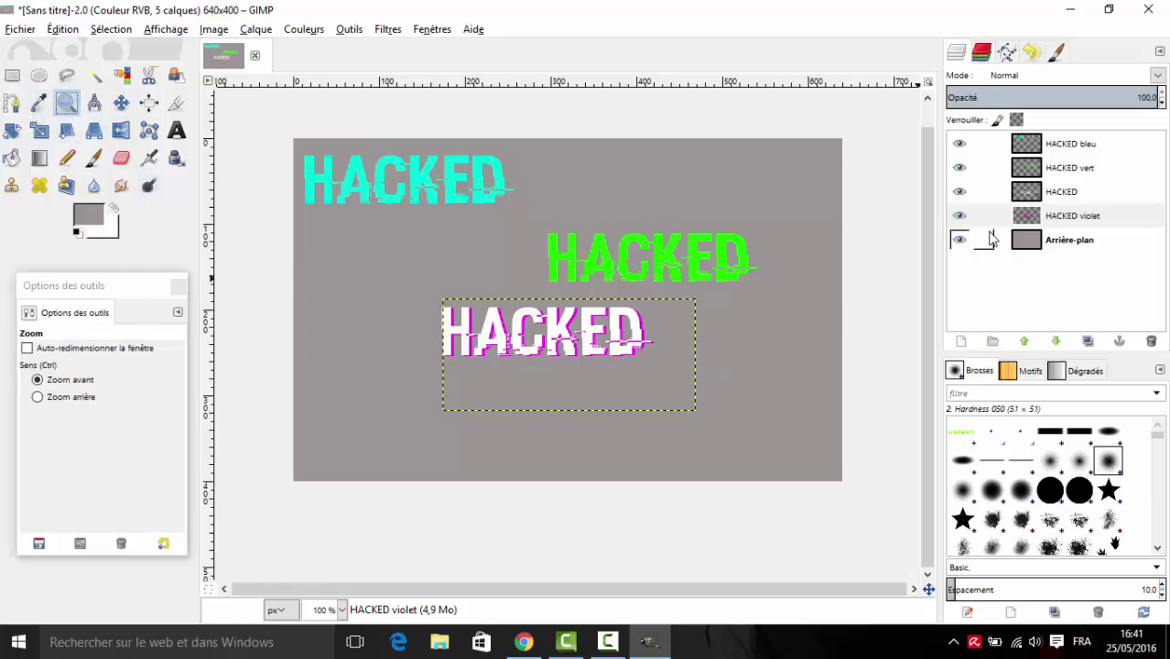
Step: Enlarge the HACKED vert layer slightly to 328x129
click(1038, 245)
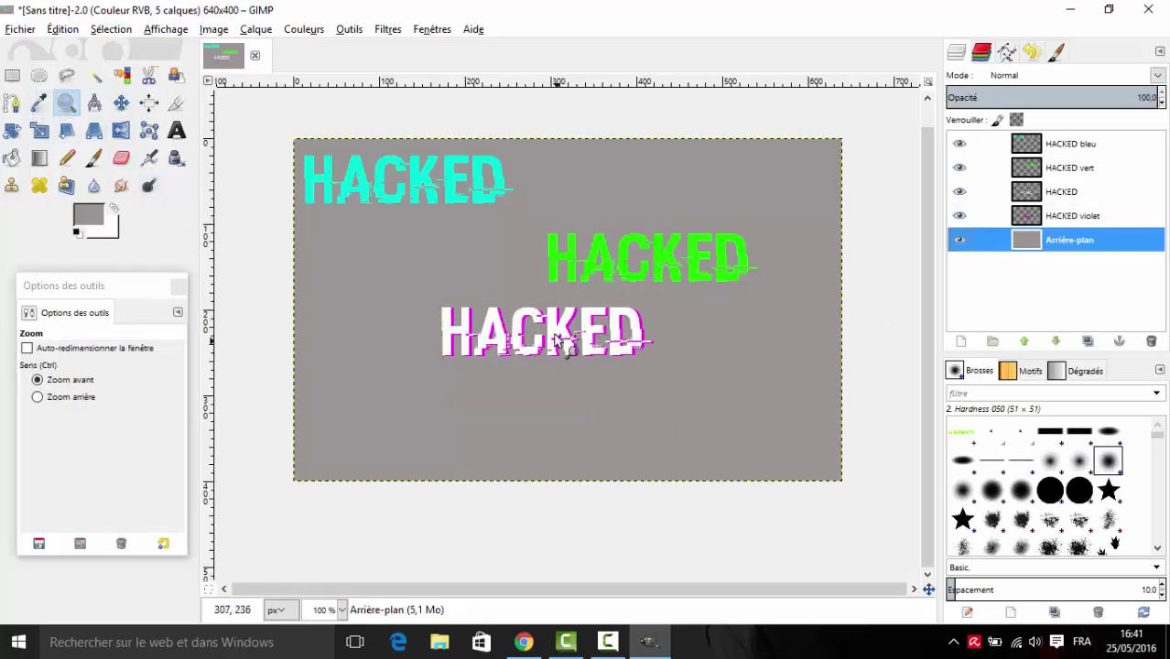
click(1067, 169)
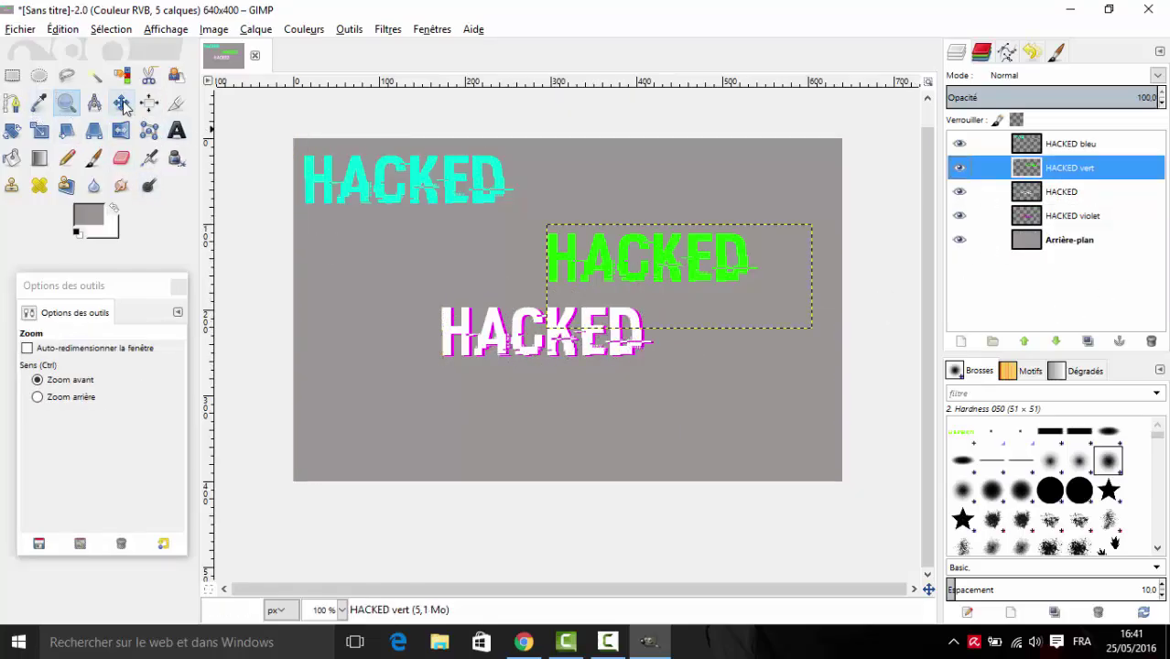
click(40, 134)
click(568, 261)
drag(550, 227, 543, 224)
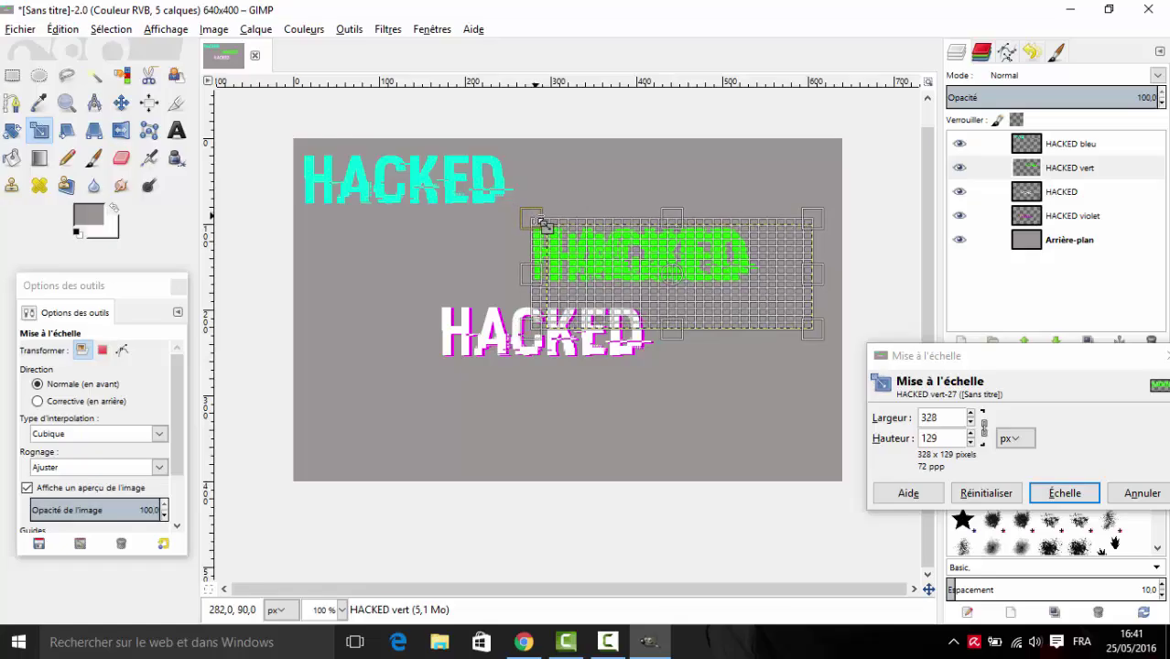
click(1063, 493)
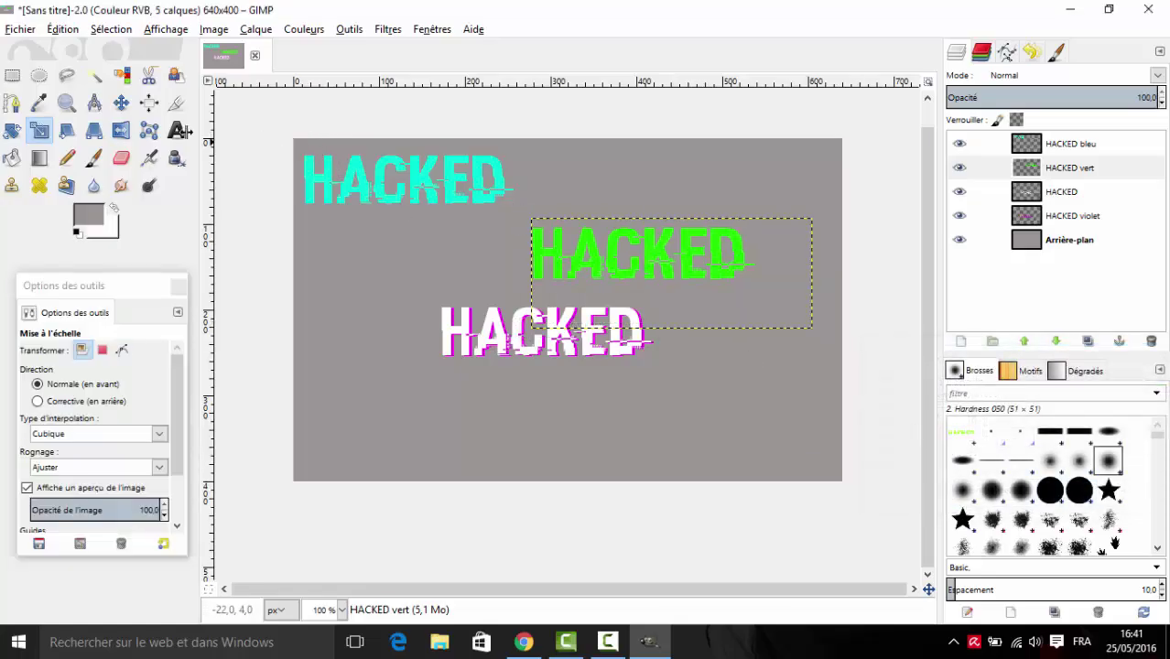
Step: Move the green copy onto the white text and lower it beneath both white and violet layers
key(m)
drag(537, 242, 446, 304)
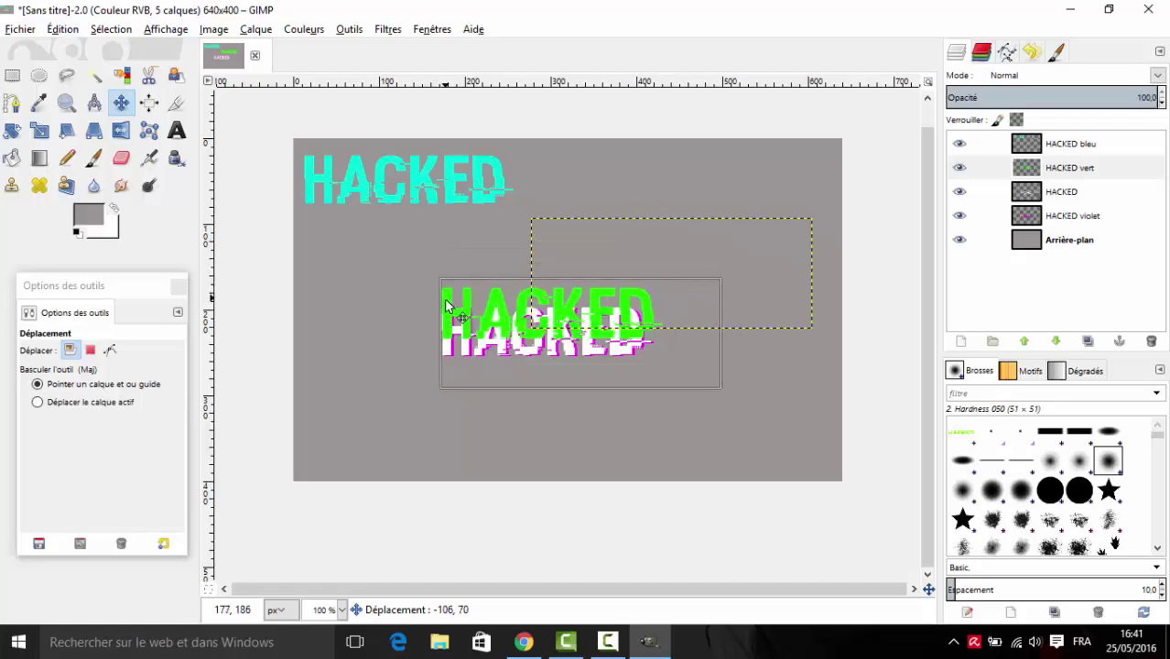
mouse_move(446, 304)
mouse_down()
mouse_move(441, 348)
mouse_move(446, 334)
mouse_up()
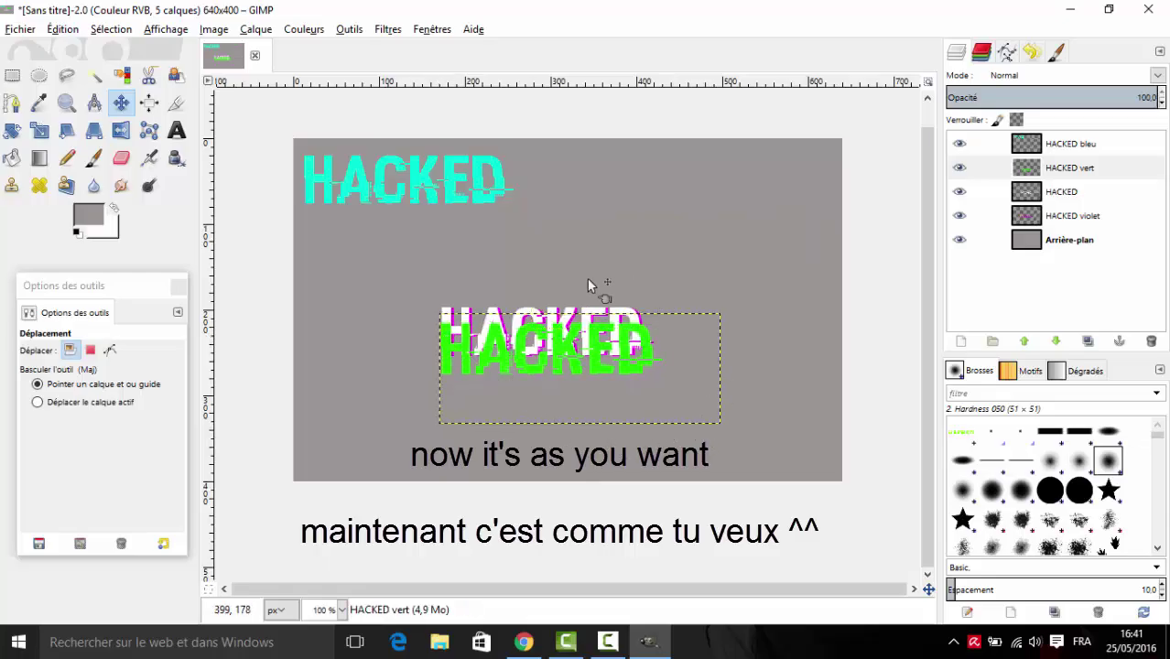
click(1064, 345)
click(1064, 344)
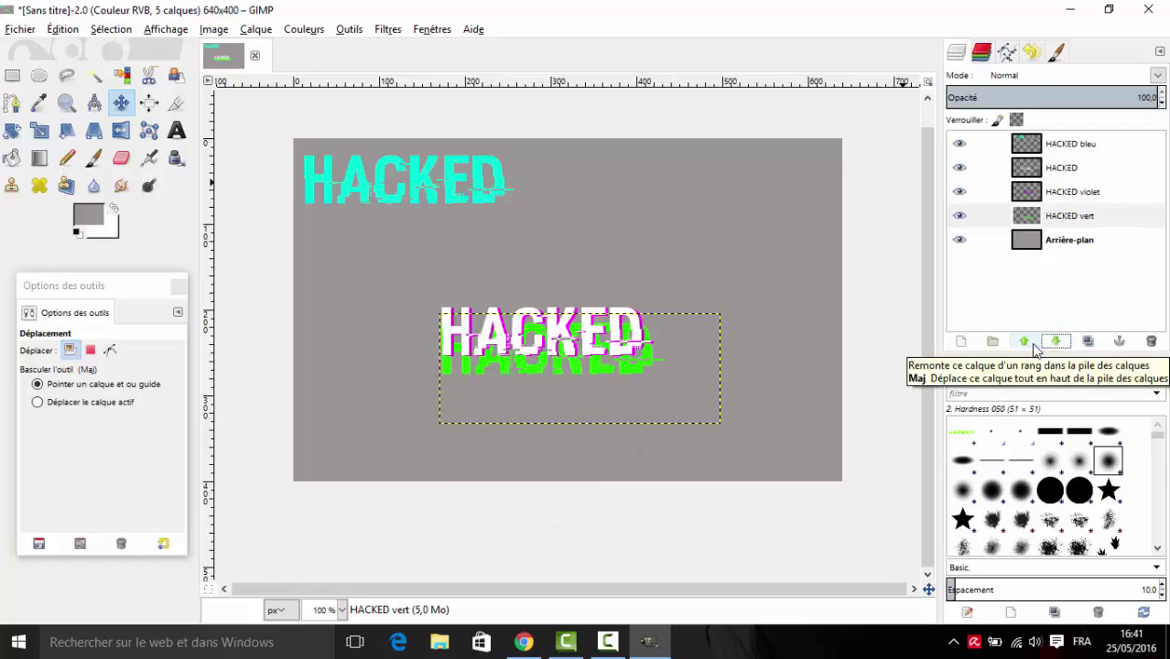
Step: Cut a thin strip across the top of the white HACKED text, then deselect
click(11, 75)
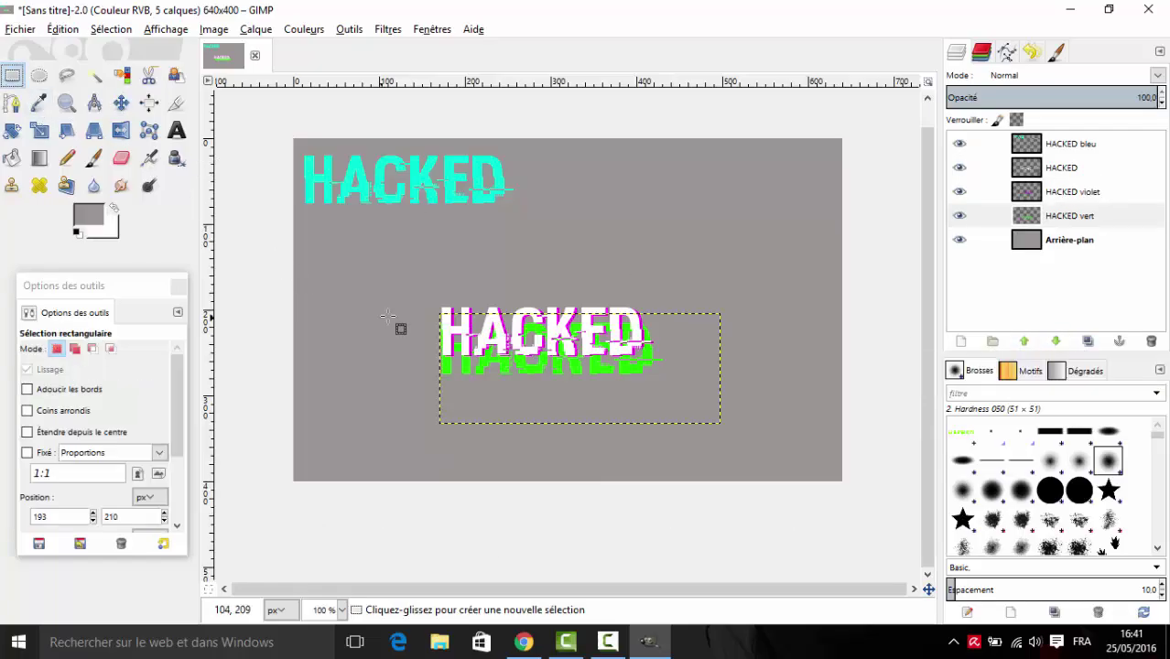
mouse_move(425, 306)
mouse_down()
mouse_move(662, 352)
mouse_move(706, 344)
mouse_up()
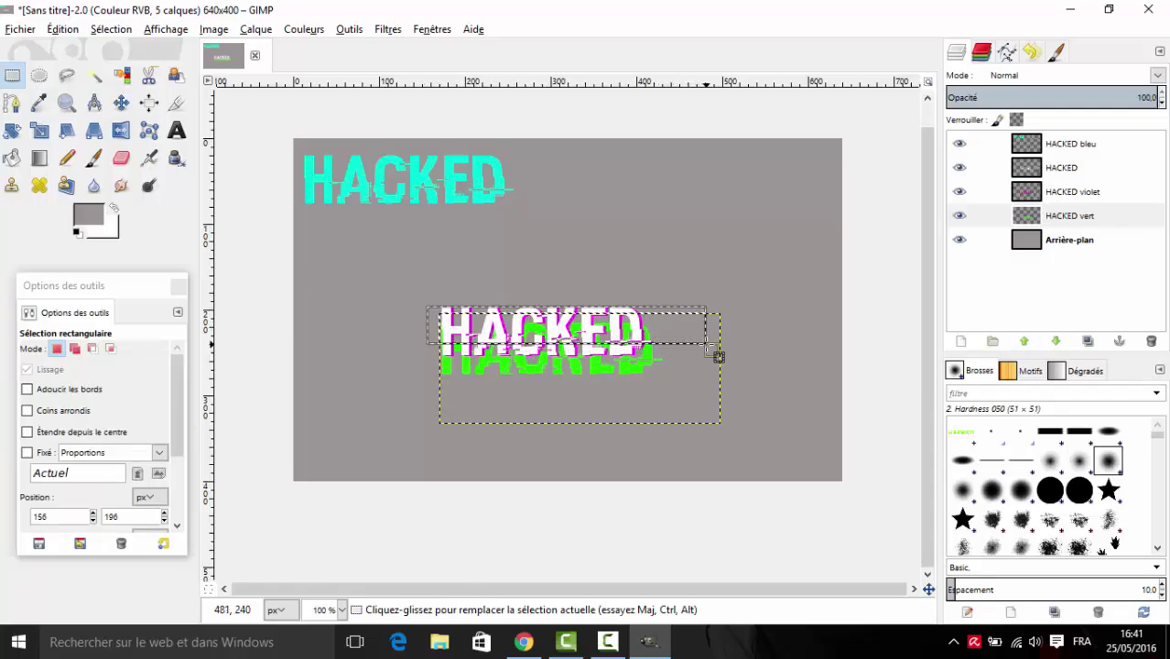
key(ctrl+x)
key(ctrl+shift+a)
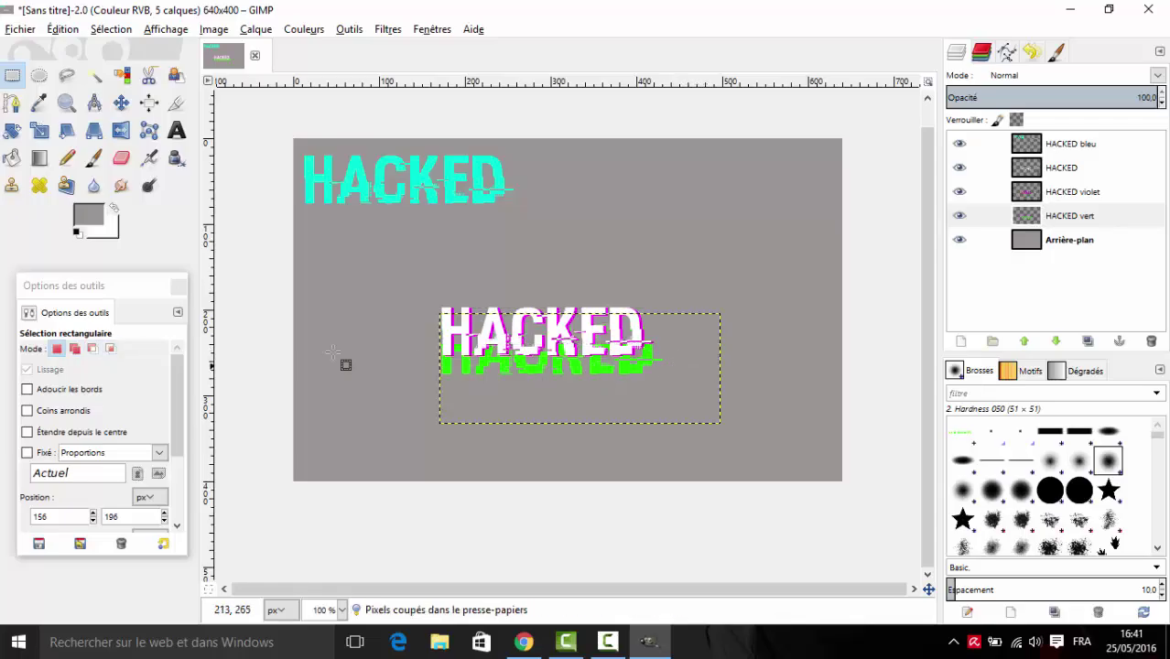
Step: Shift the green HACKED vert copy 5 px left, then drag the cyan copy toward the white text
click(66, 101)
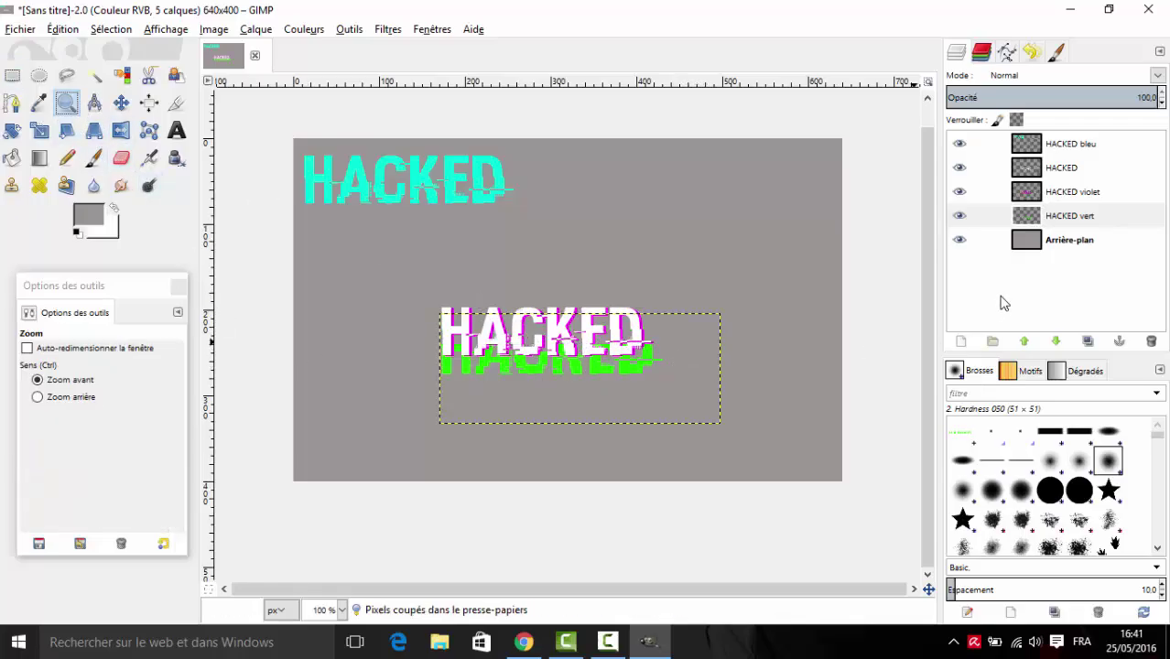
click(1034, 244)
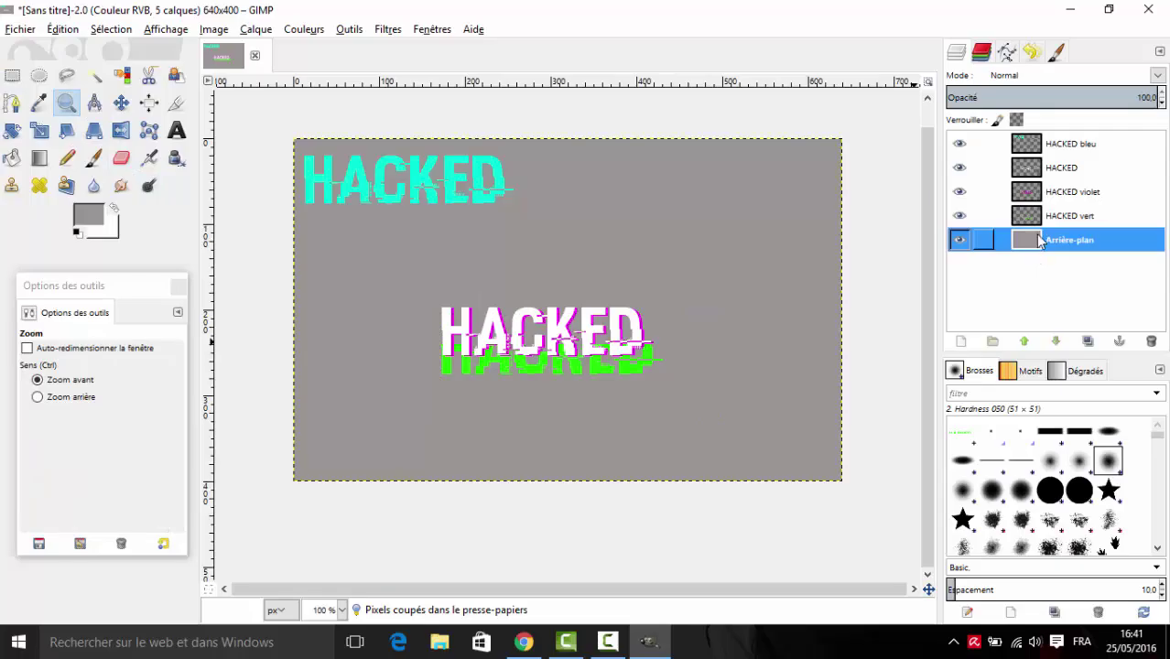
click(1041, 216)
click(121, 102)
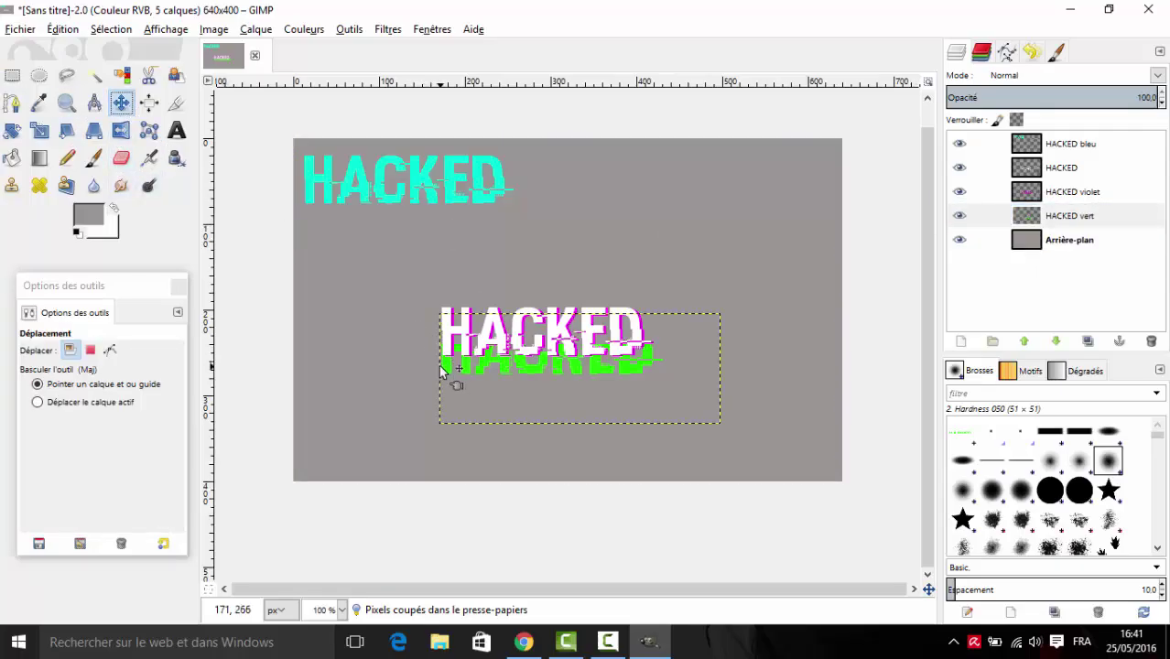
drag(445, 365, 441, 365)
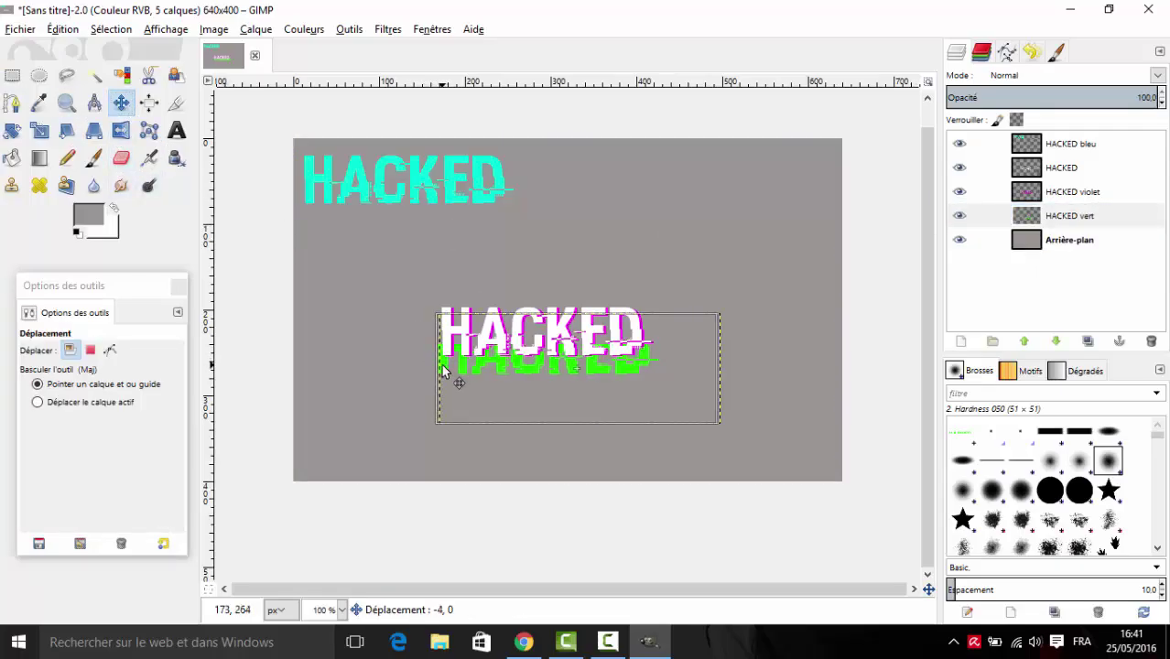
click(1027, 246)
drag(425, 183, 549, 327)
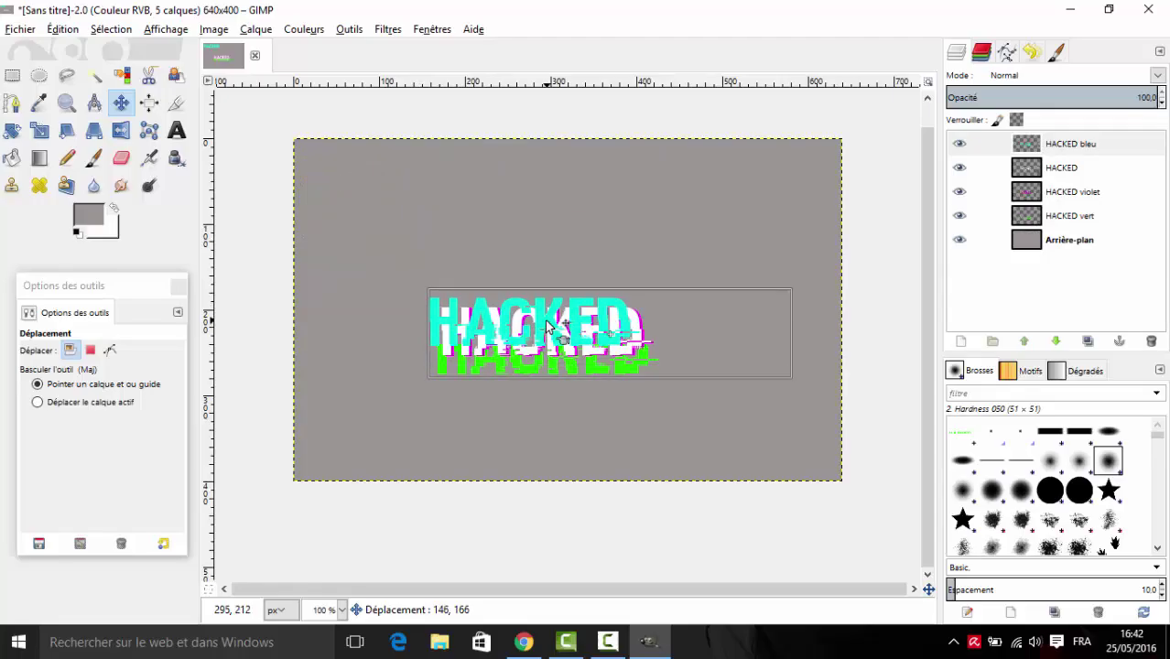
Step: Place HACKED bleu over the white text and stack it directly beneath the white HACKED layer
drag(549, 327, 550, 327)
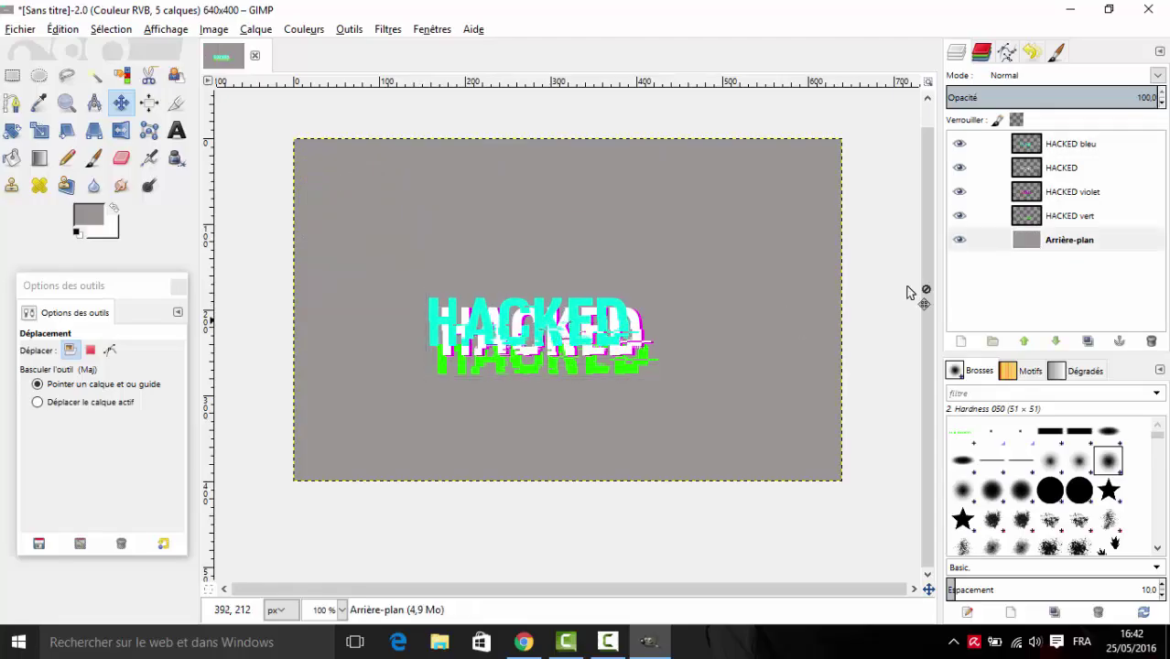
click(1053, 146)
click(1056, 342)
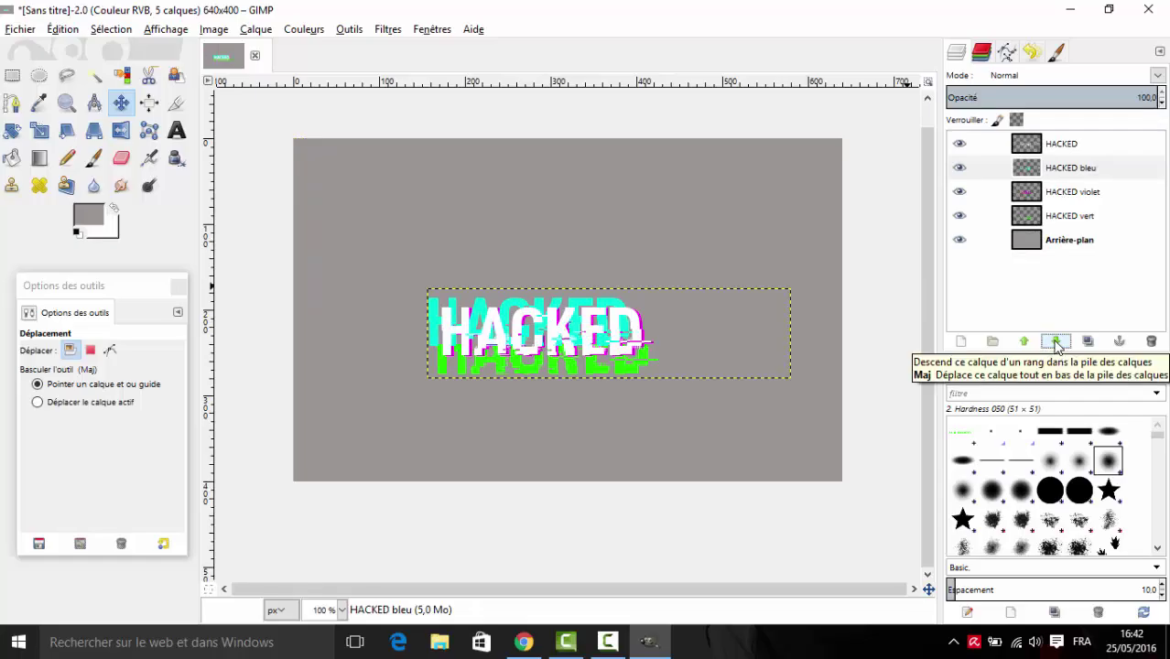
click(1056, 343)
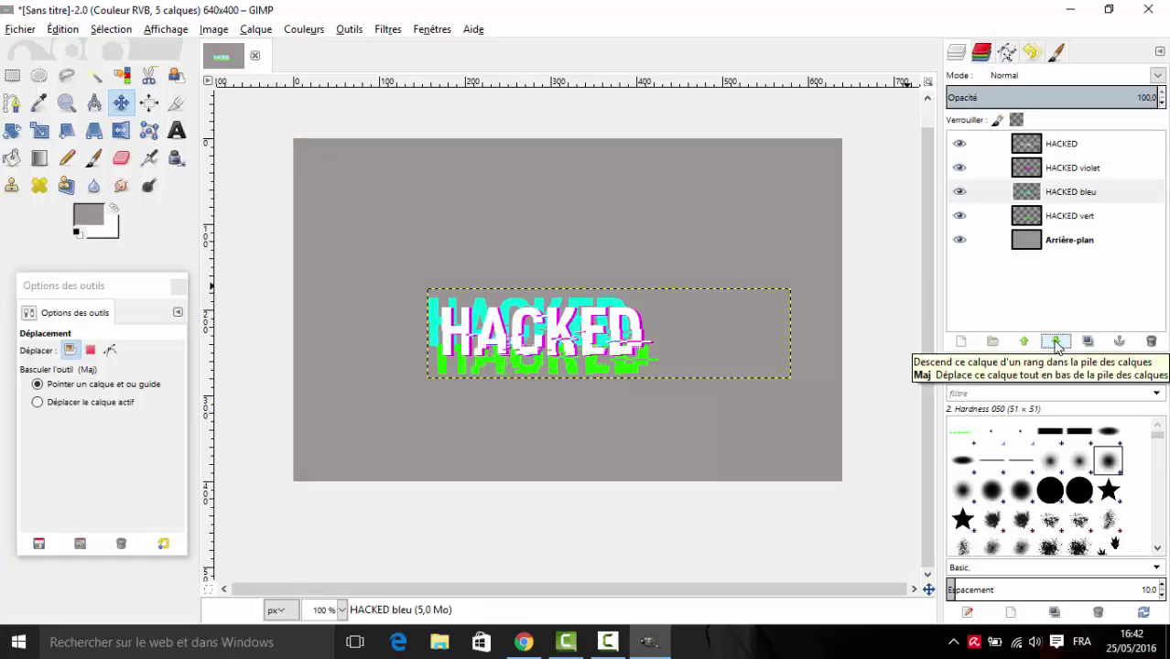
click(1028, 342)
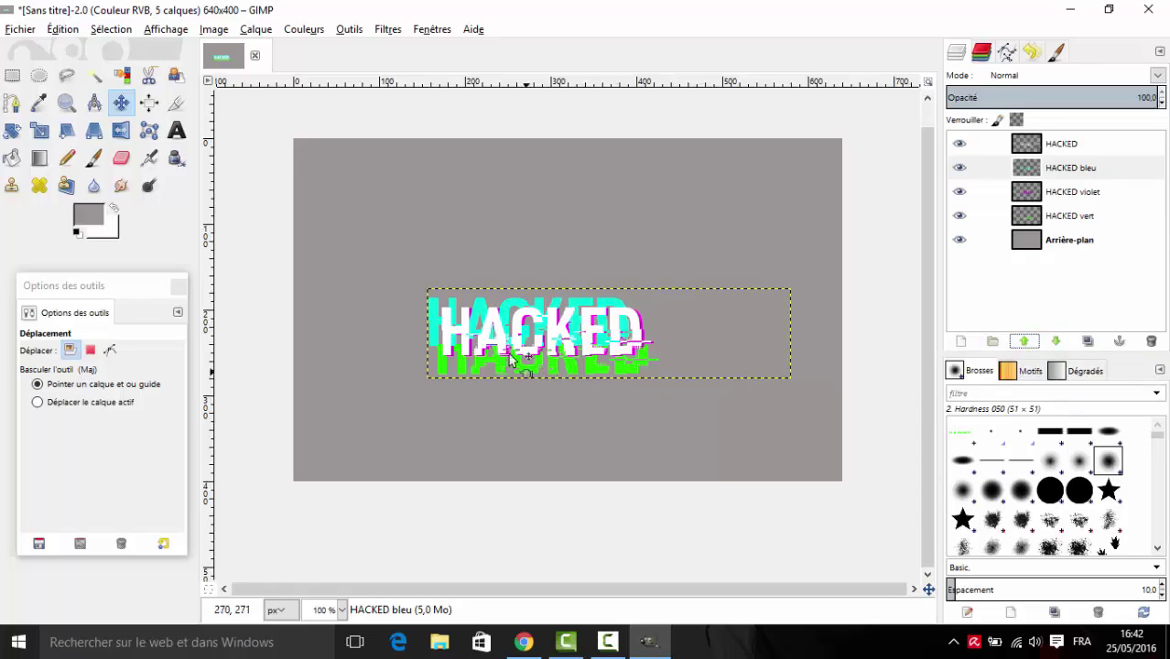
click(1040, 172)
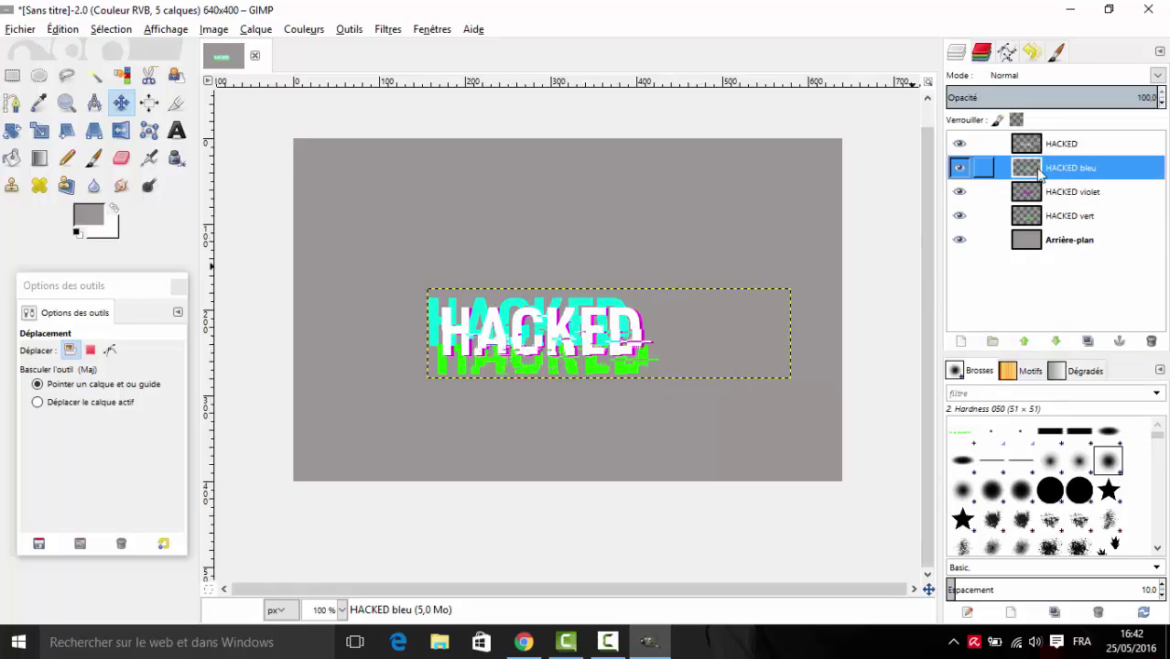
Step: Apply a Flou cinétique motion blur of length 7 to the cyan HACKED bleu layer
click(388, 29)
mouse_move(485, 129)
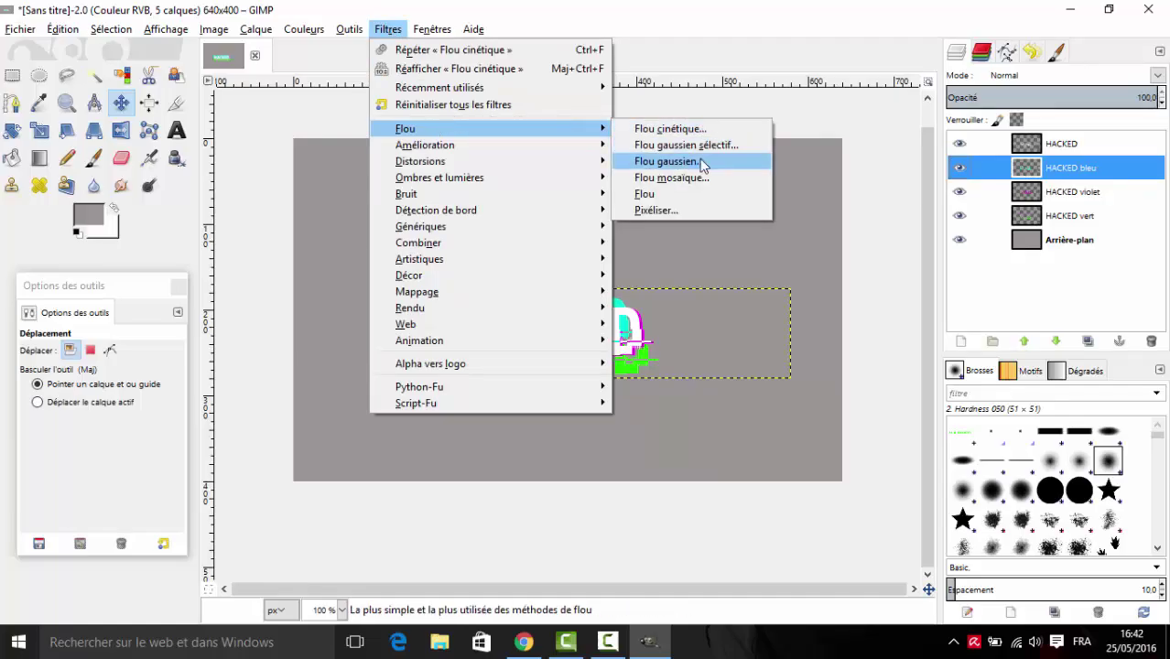
click(699, 161)
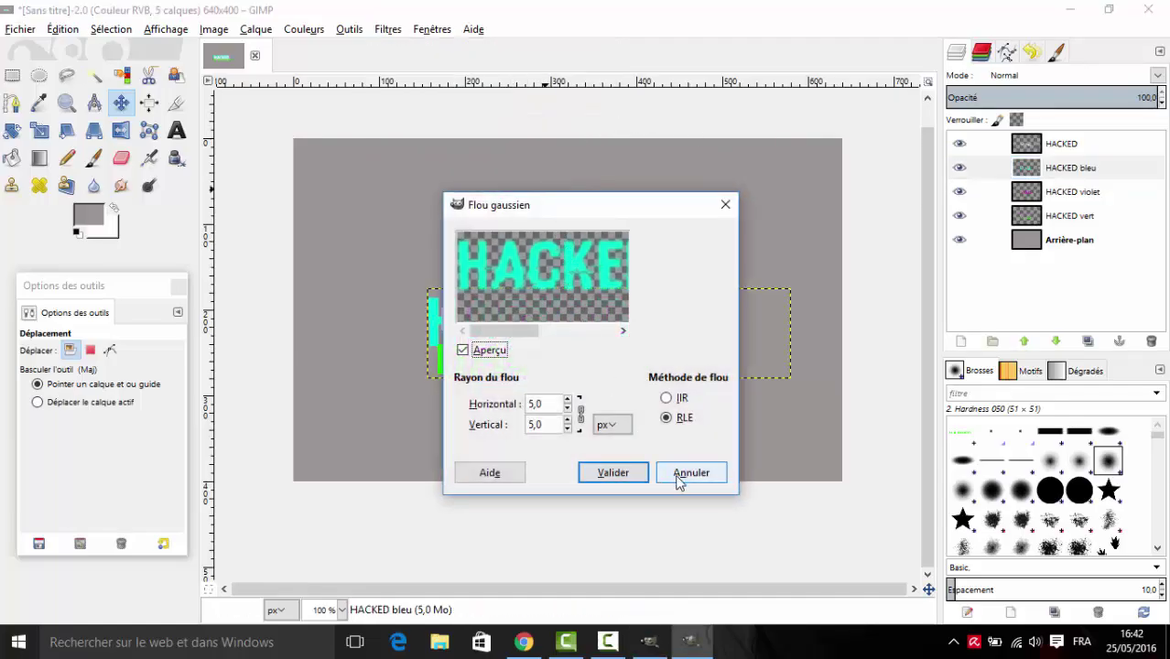
click(685, 474)
click(387, 29)
mouse_move(405, 128)
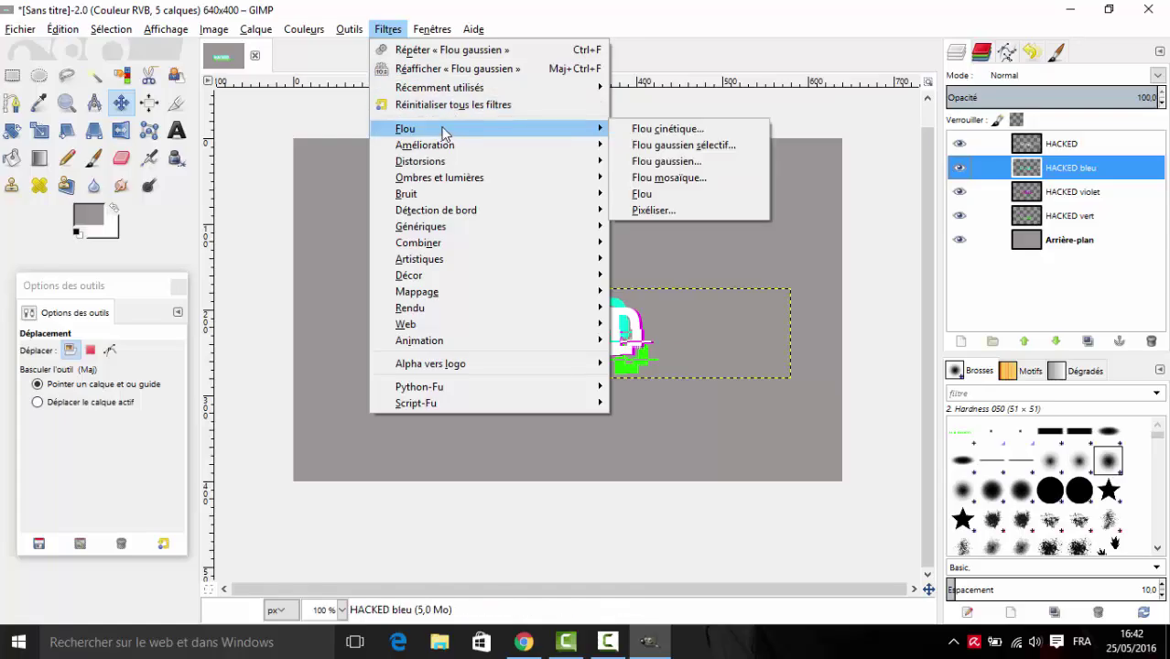
click(668, 128)
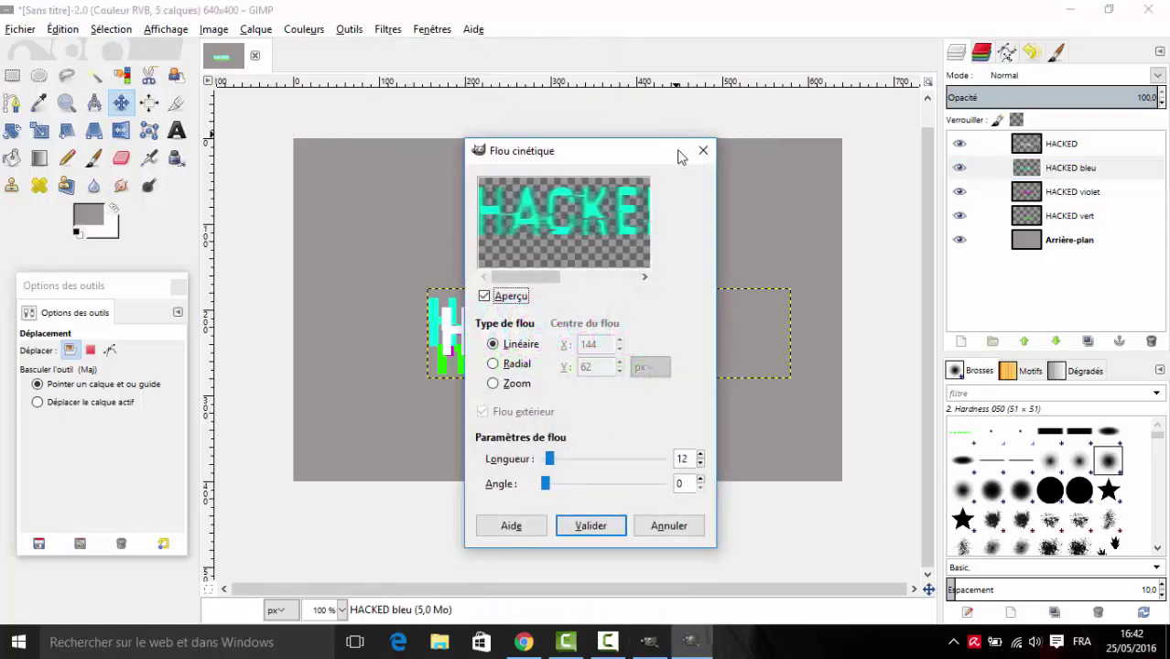
click(553, 464)
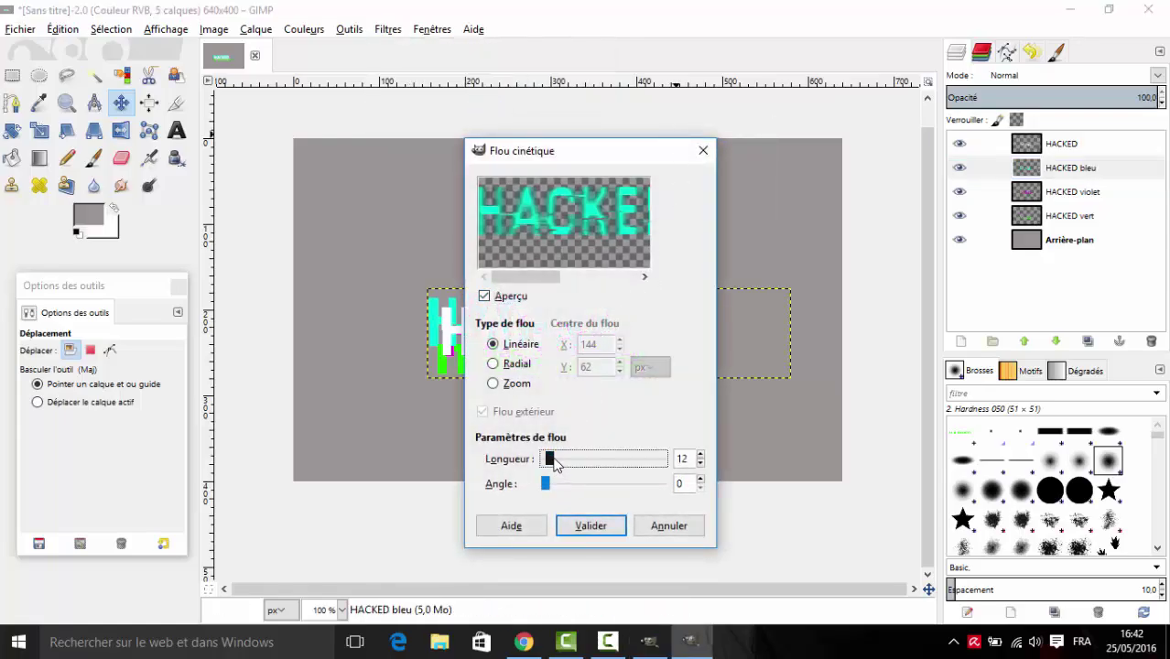
drag(558, 455, 550, 459)
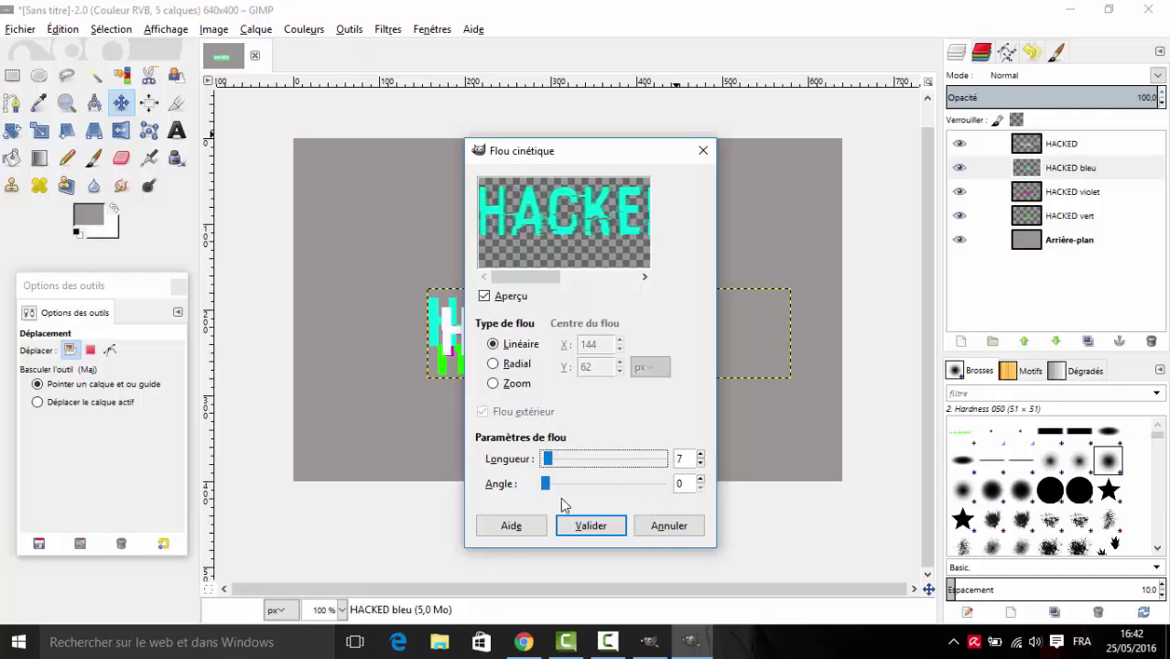
click(592, 525)
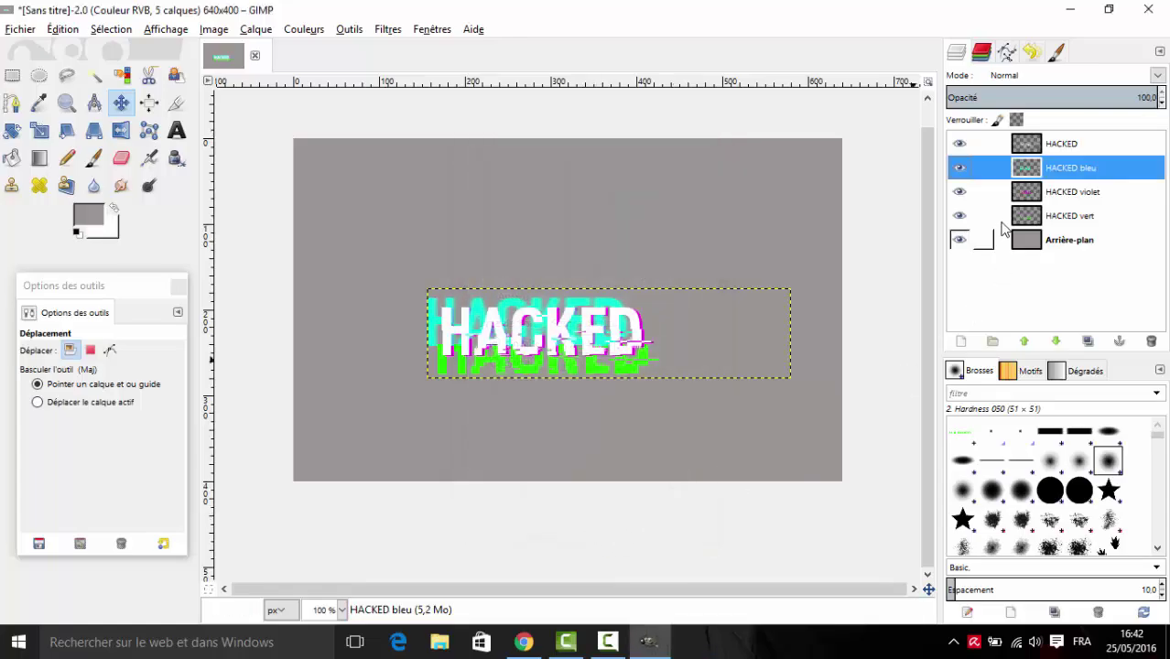
click(1033, 216)
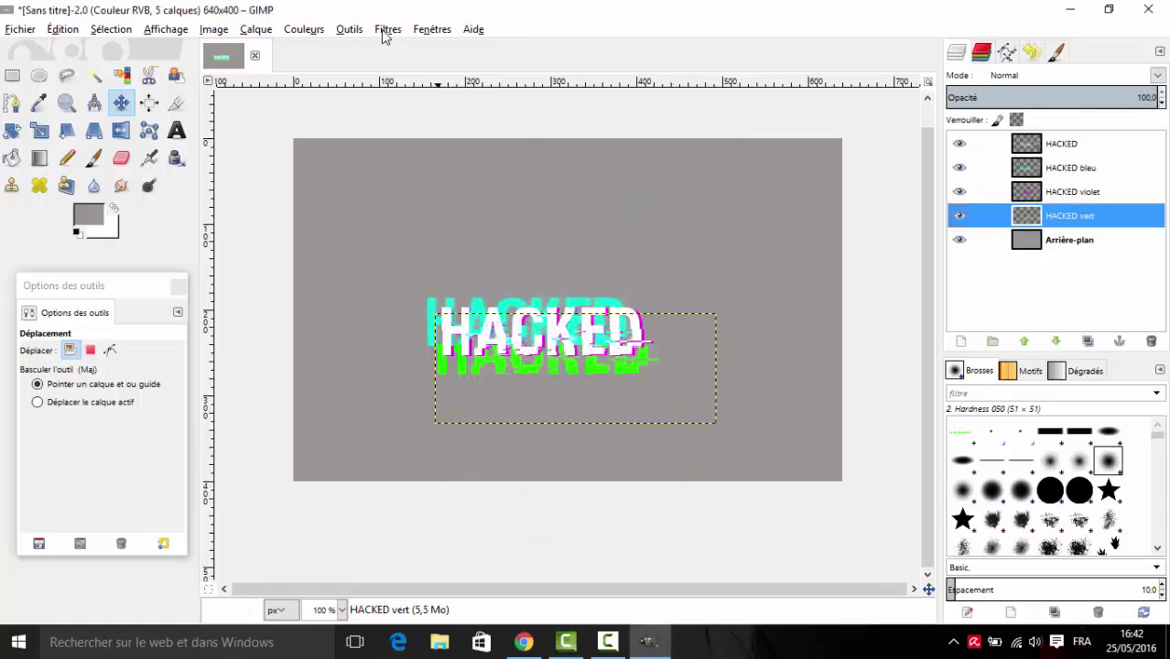
Step: Give the green HACKED vert copy a Flou cinétique blur with length 7 and angle 180
click(387, 29)
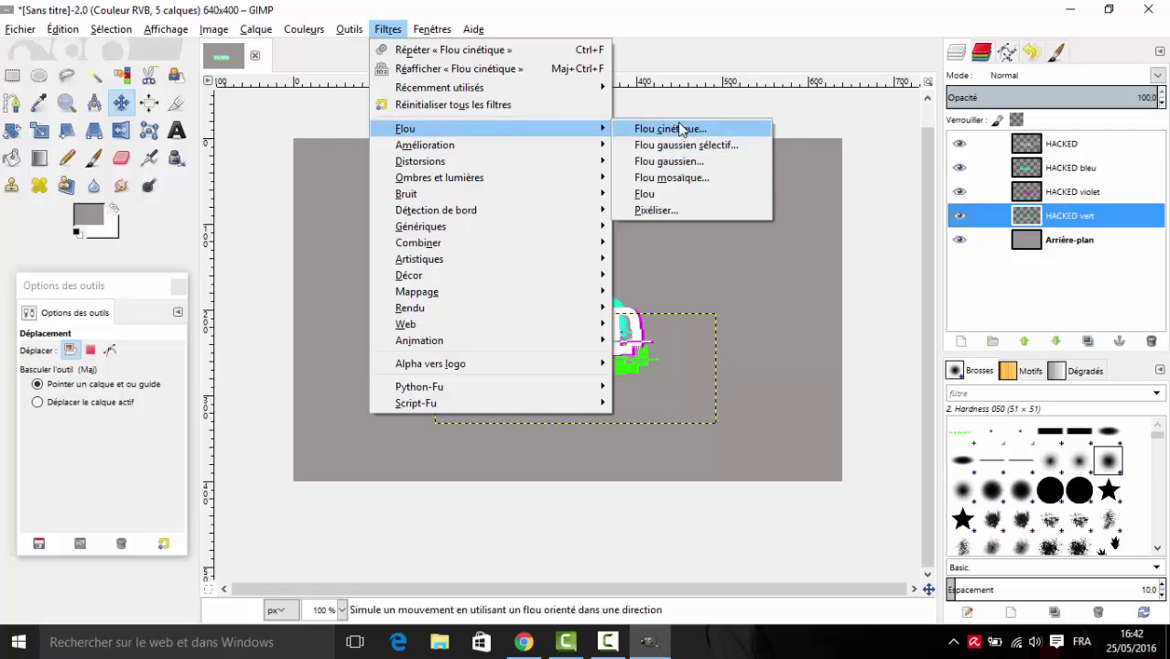
click(677, 128)
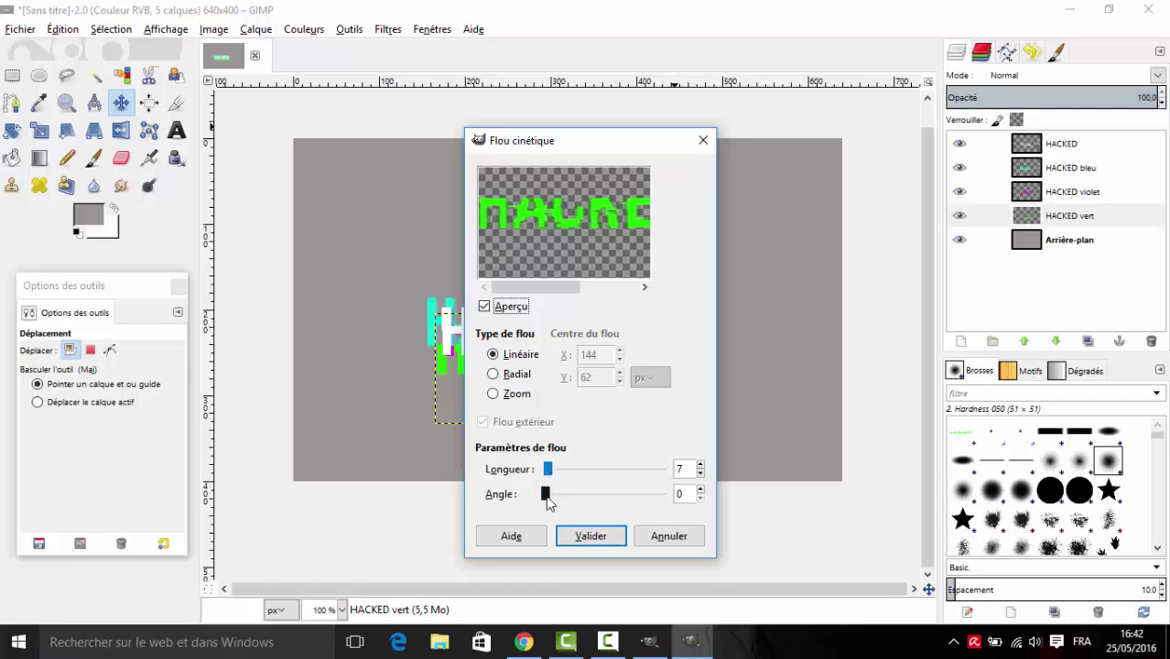
drag(547, 497, 554, 497)
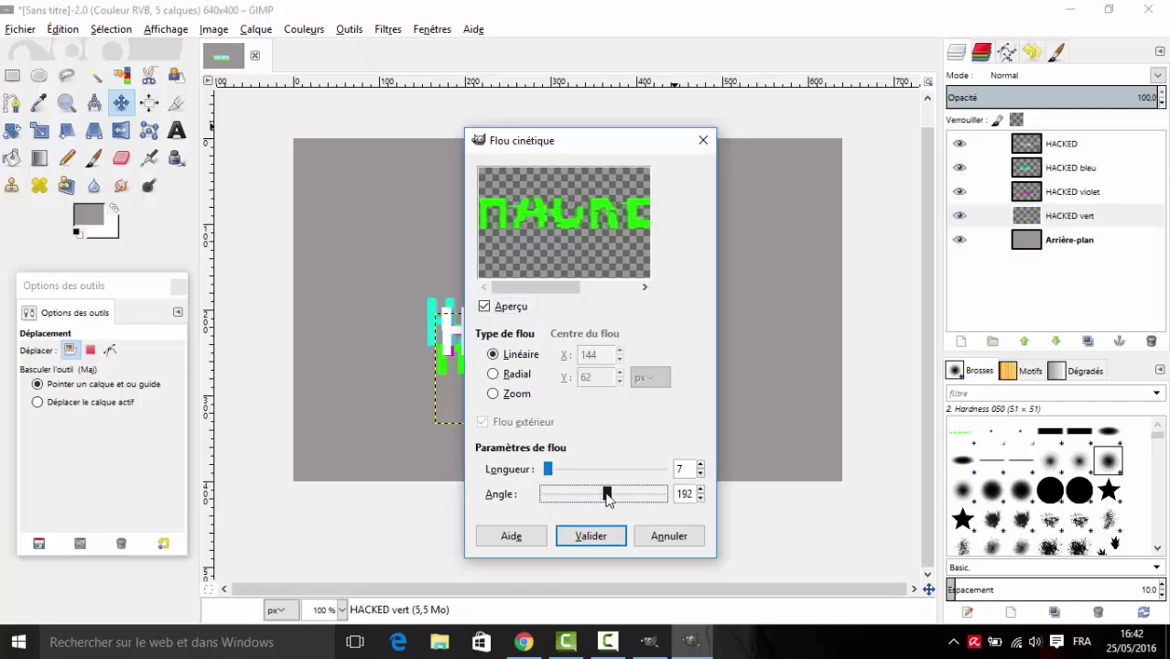
mouse_move(606, 495)
mouse_down()
mouse_move(722, 500)
mouse_move(605, 501)
mouse_up()
text(180)
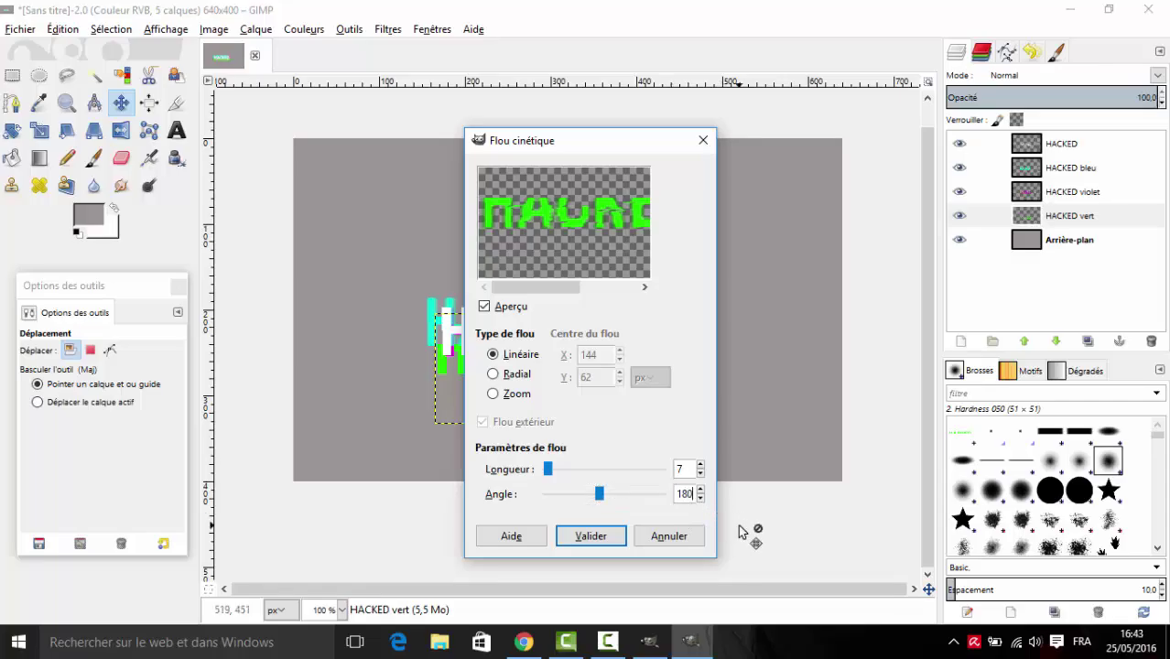
click(618, 538)
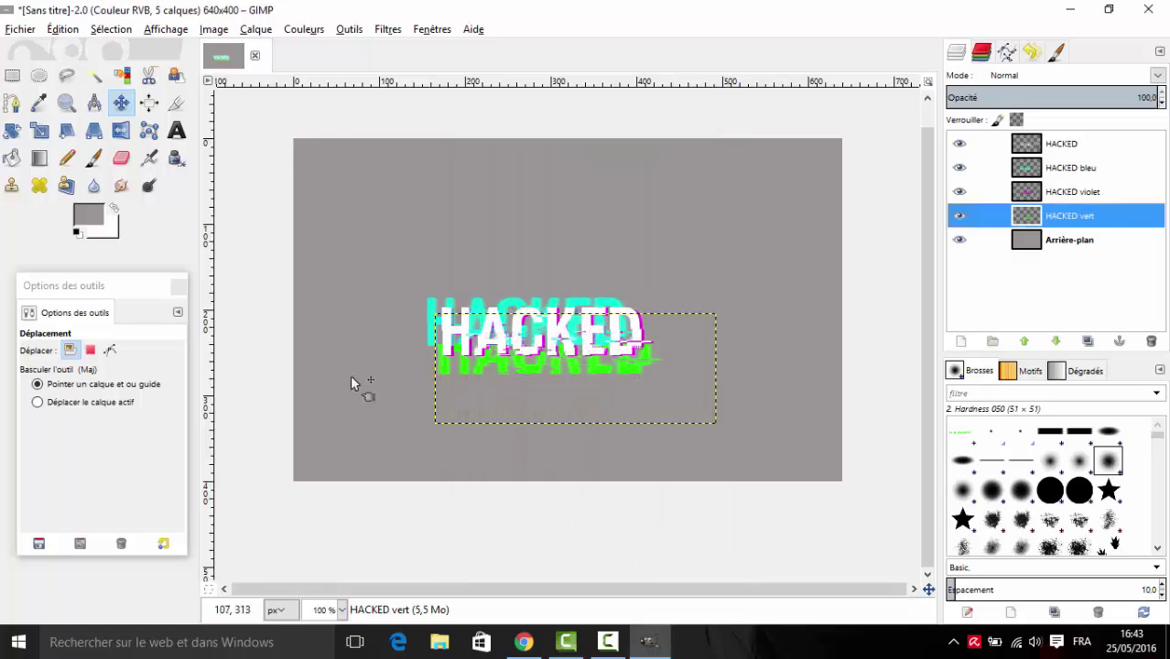
Step: Zoom in on the glitched text and nudge the green HACKED copy up slightly
click(65, 102)
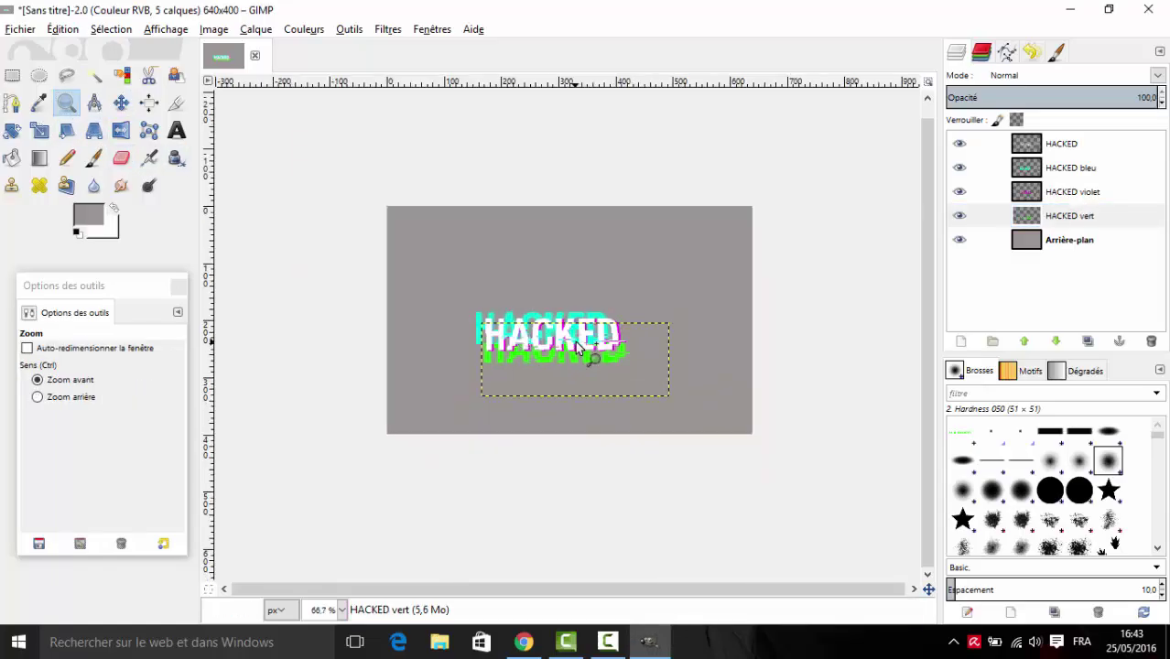
click(575, 340)
scroll(614, 347, left, 1)
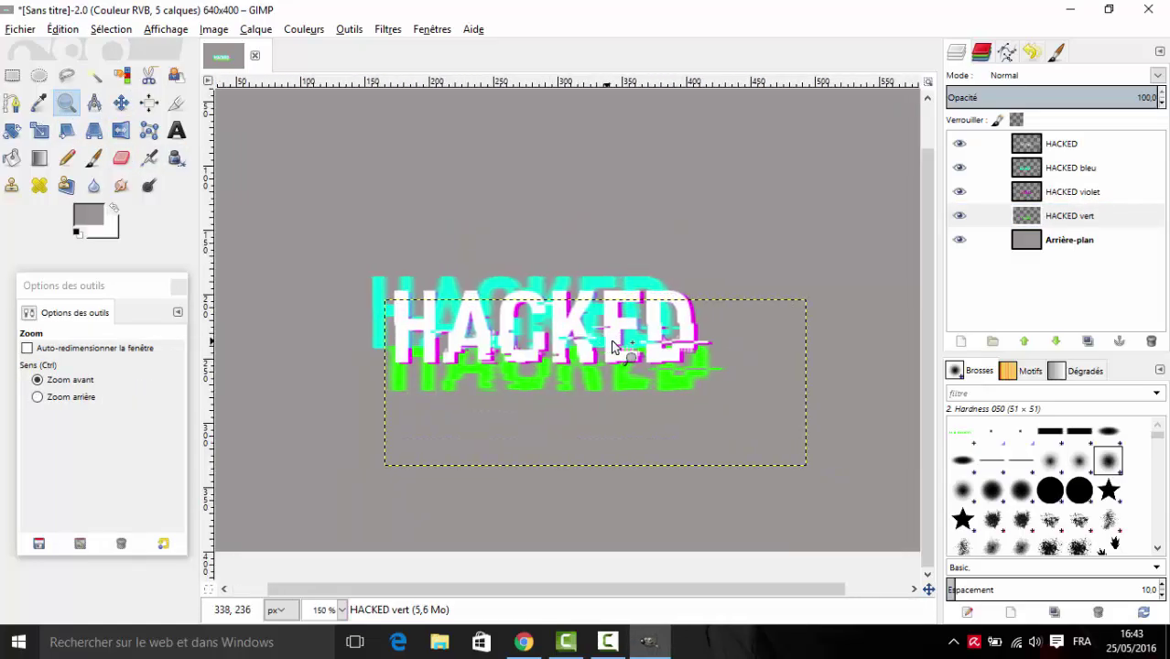
ctrl+click(677, 372)
click(1031, 243)
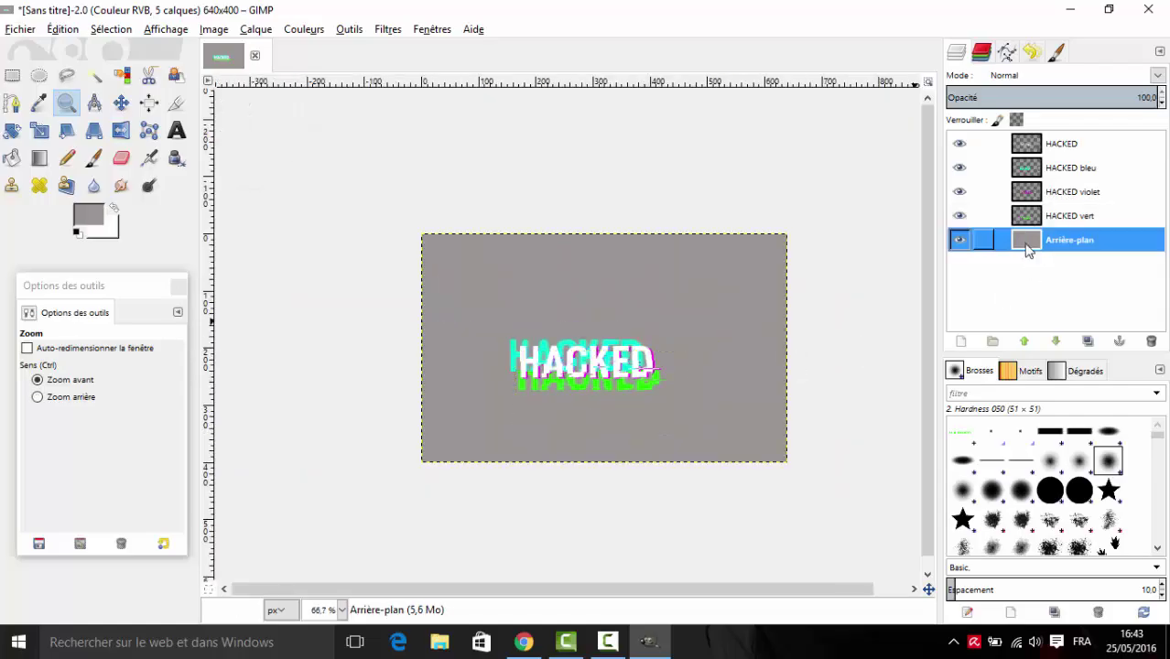
click(636, 382)
click(636, 382)
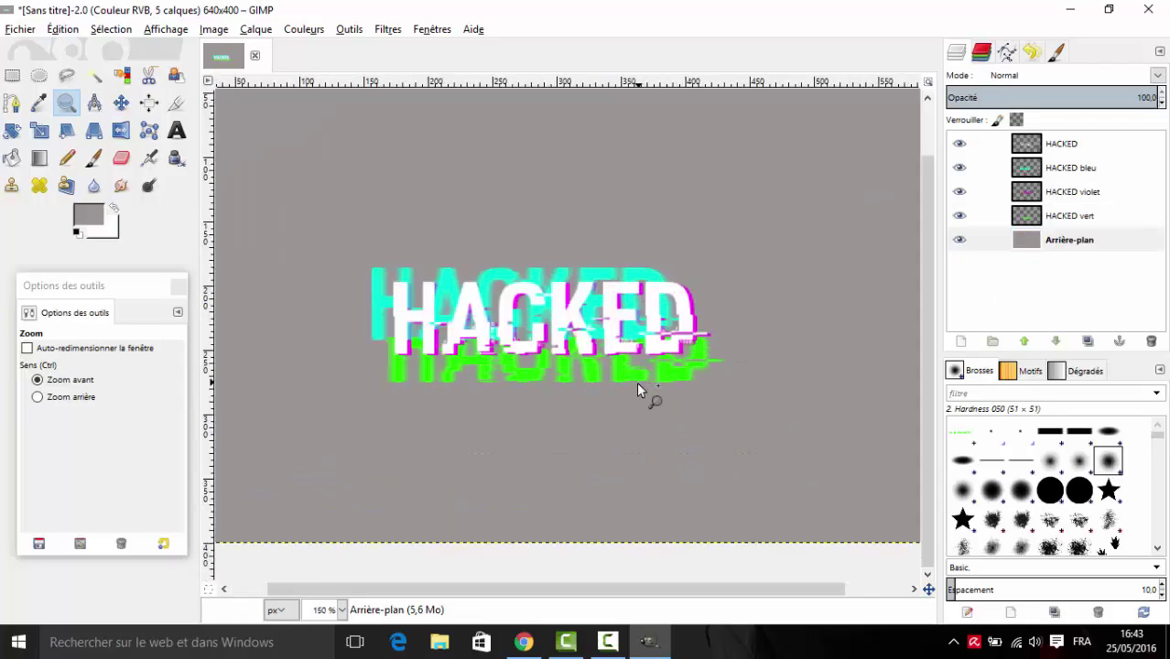
click(122, 102)
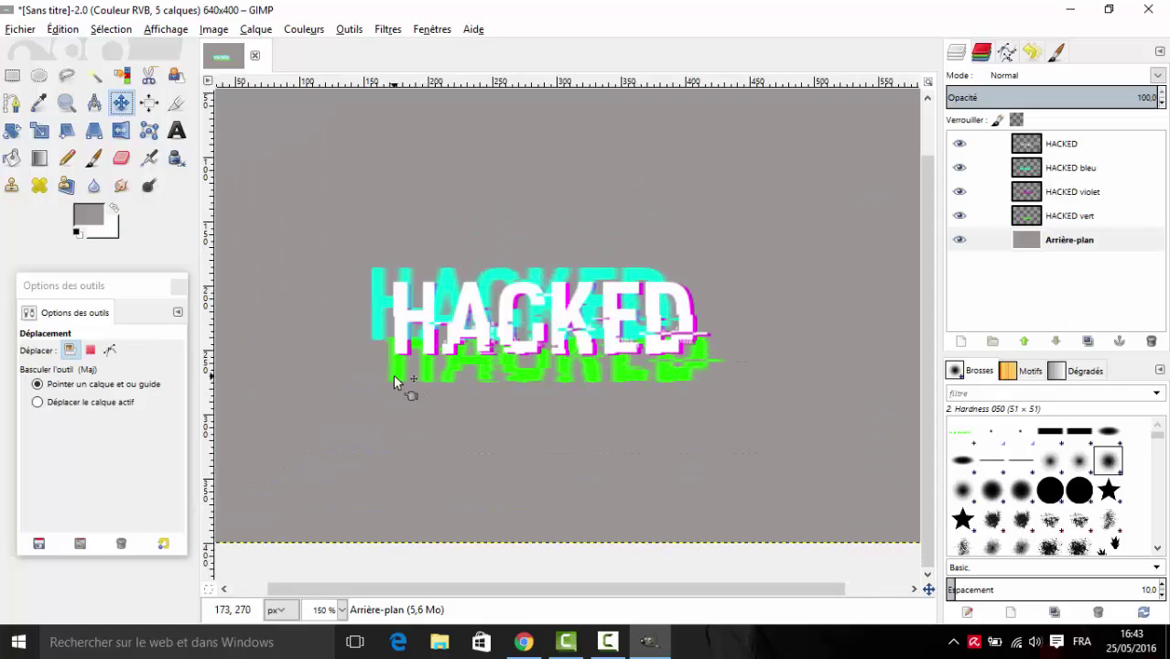
drag(400, 377, 408, 362)
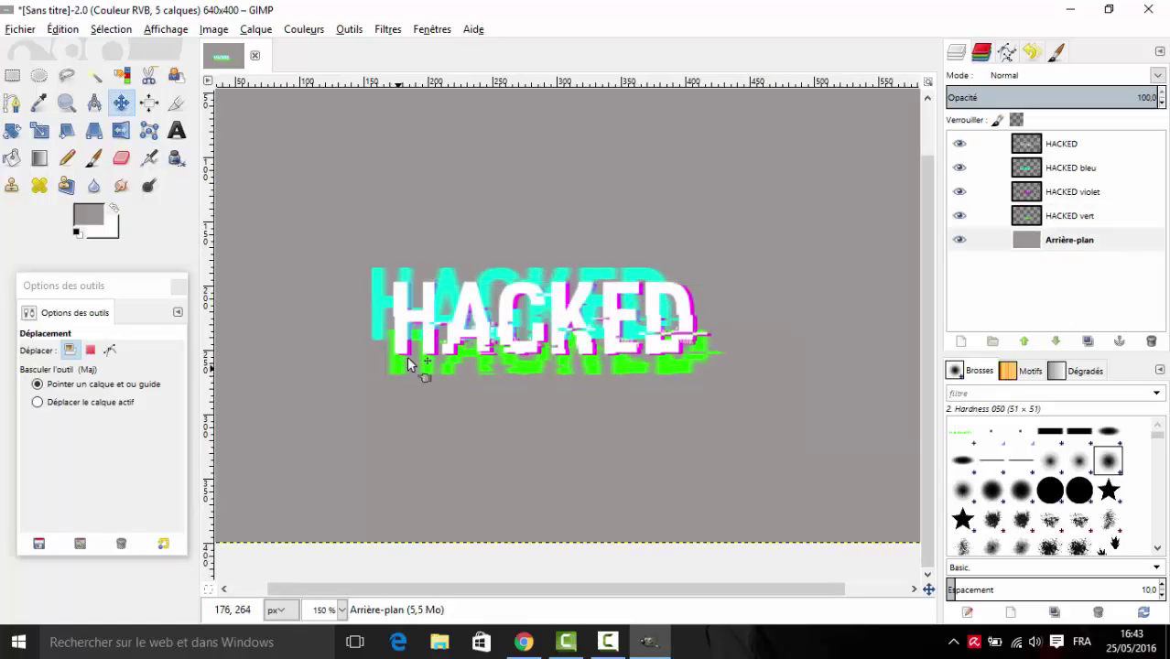
Step: Nudge the cyan HACKED bleu copy about 5 px down
click(744, 259)
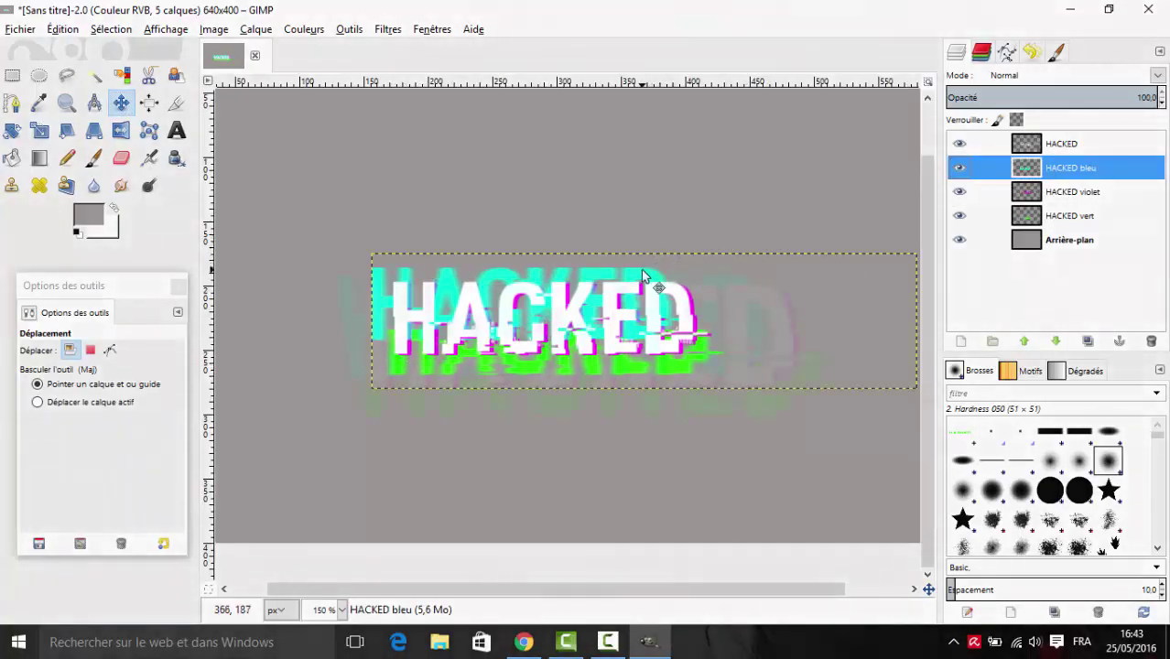
drag(644, 277, 645, 284)
click(66, 102)
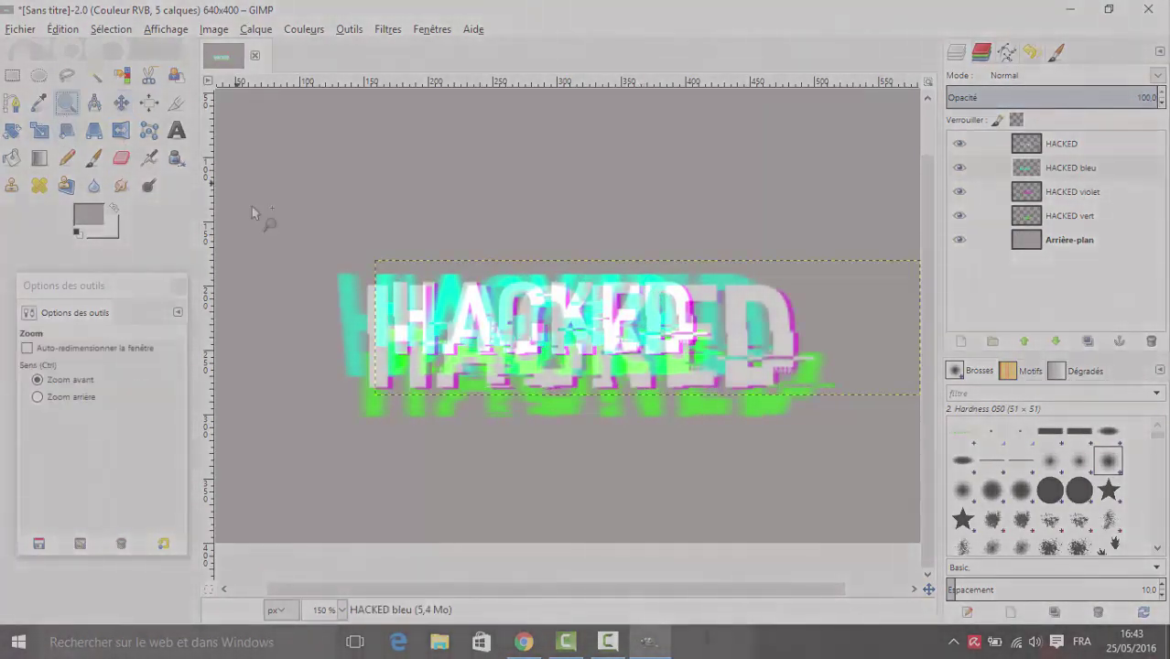